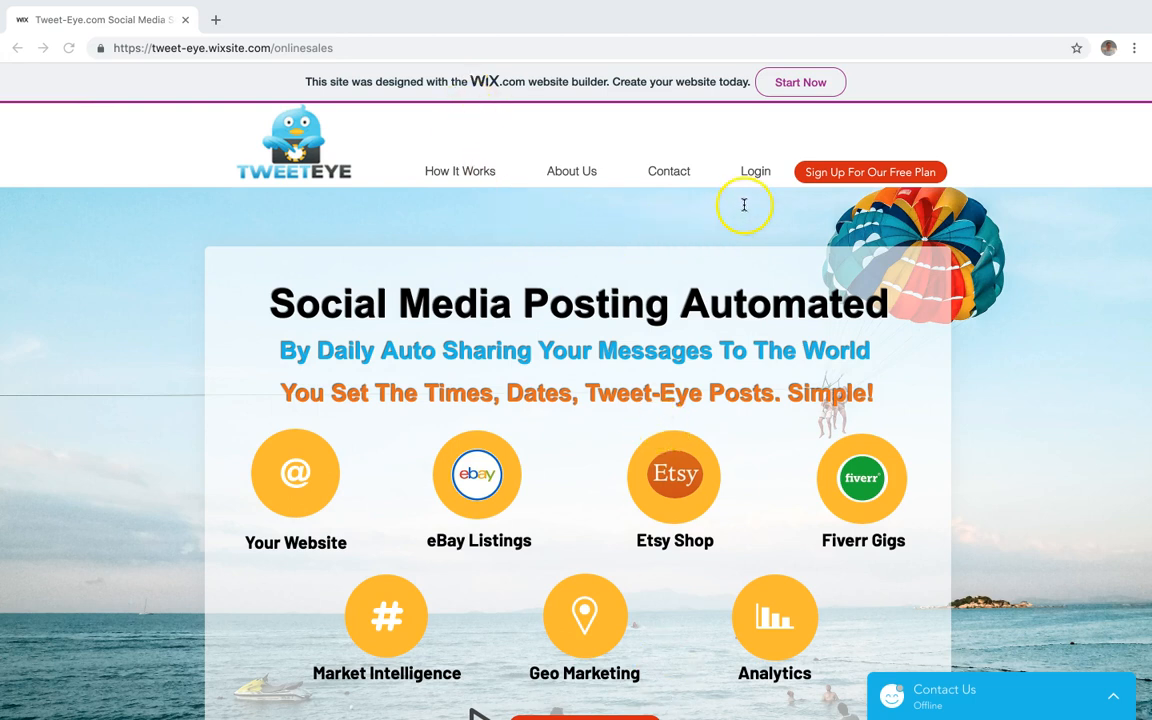
# Step: Log in to the Tweet-Eye account with the prefilled credentials and open the eBay Partner Text Import wizard
pyautogui.click(752, 173)
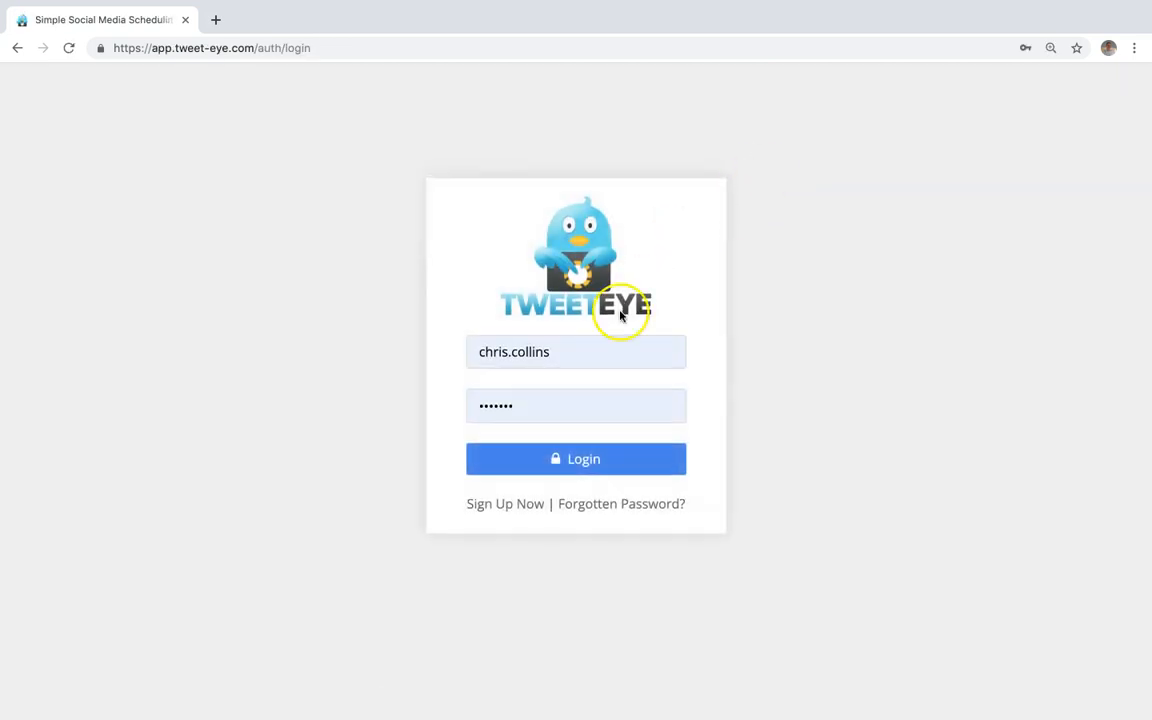
pyautogui.click(558, 455)
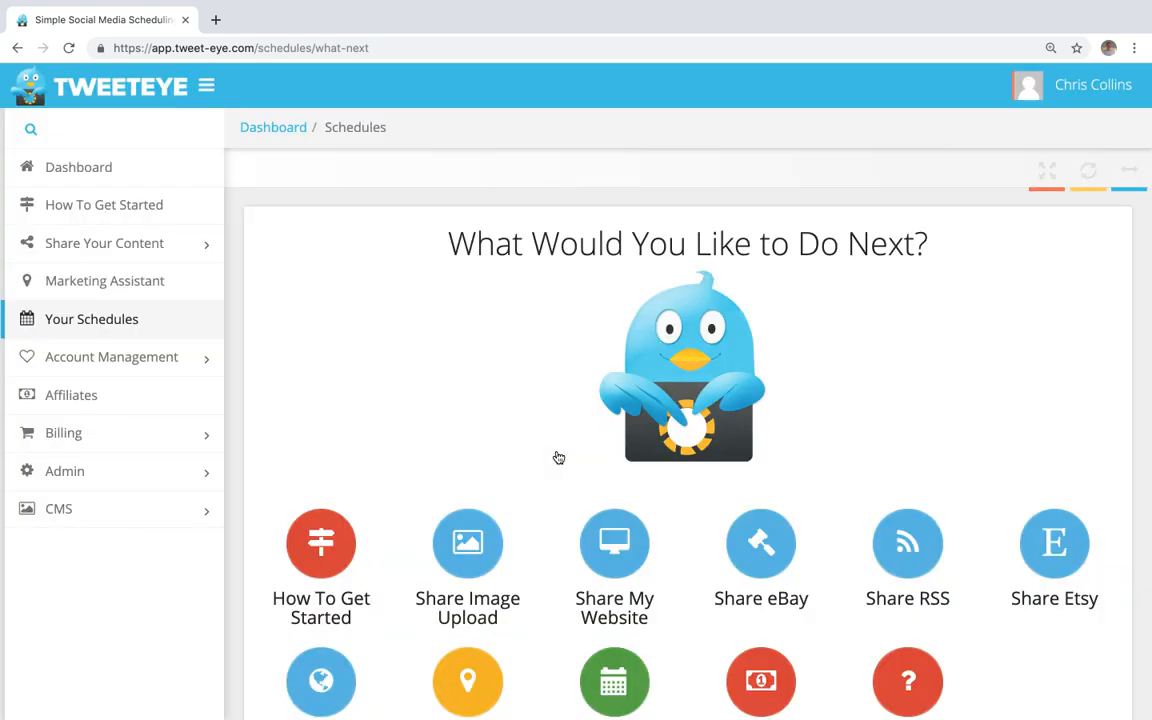
pyautogui.click(195, 246)
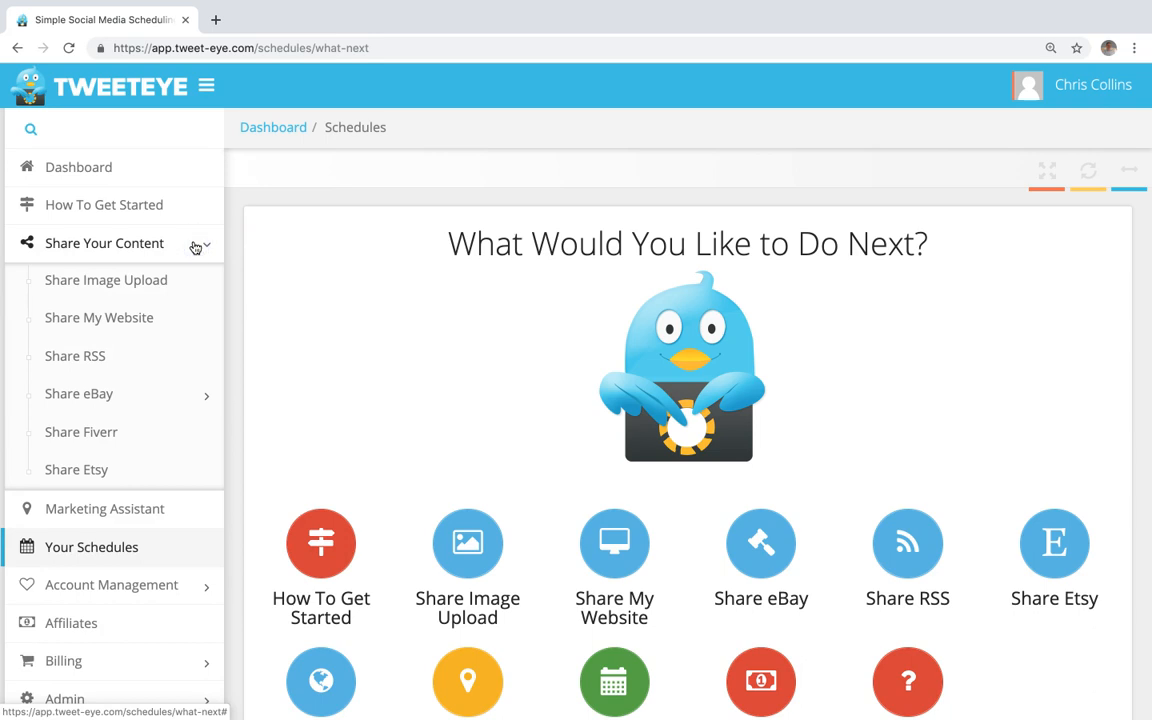
pyautogui.click(147, 393)
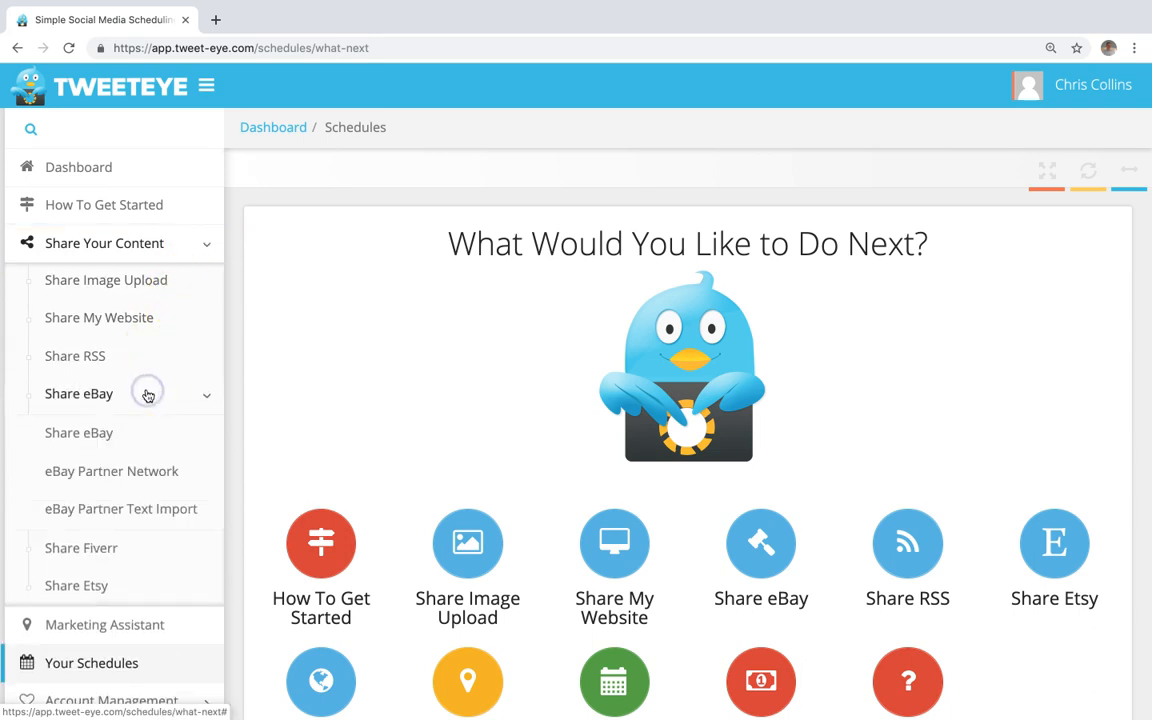
pyautogui.click(135, 511)
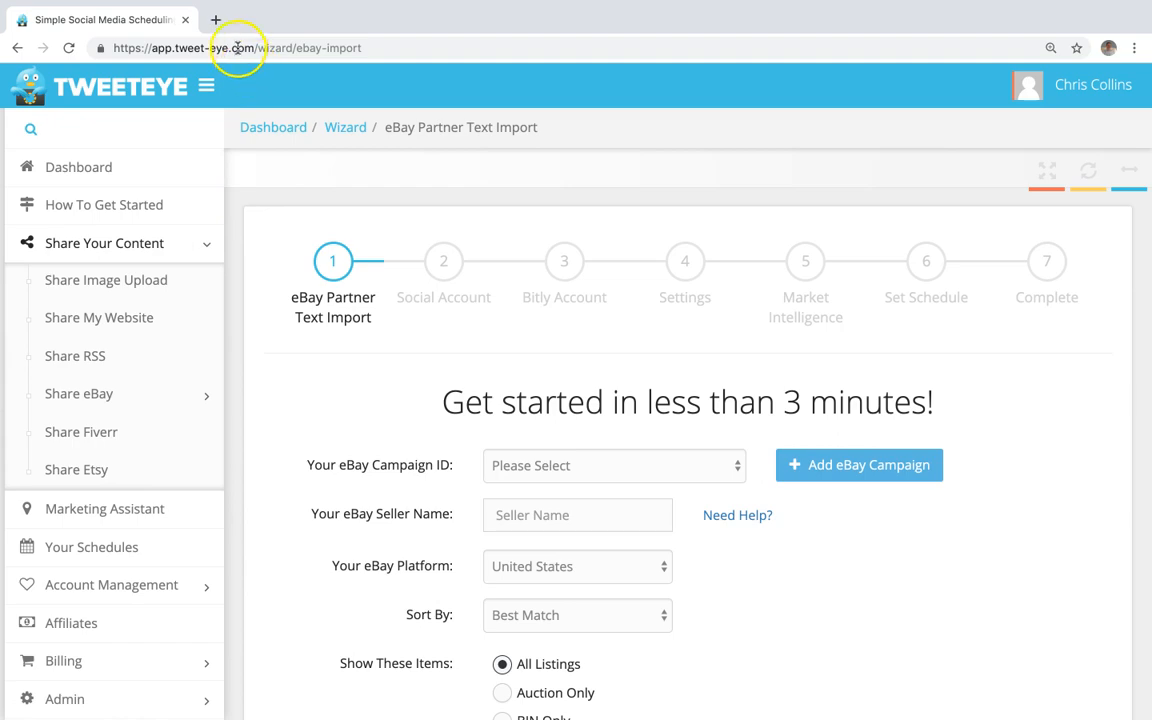
# Step: Open terapeak.com in a new browser tab and log in to its research page
pyautogui.click(215, 19)
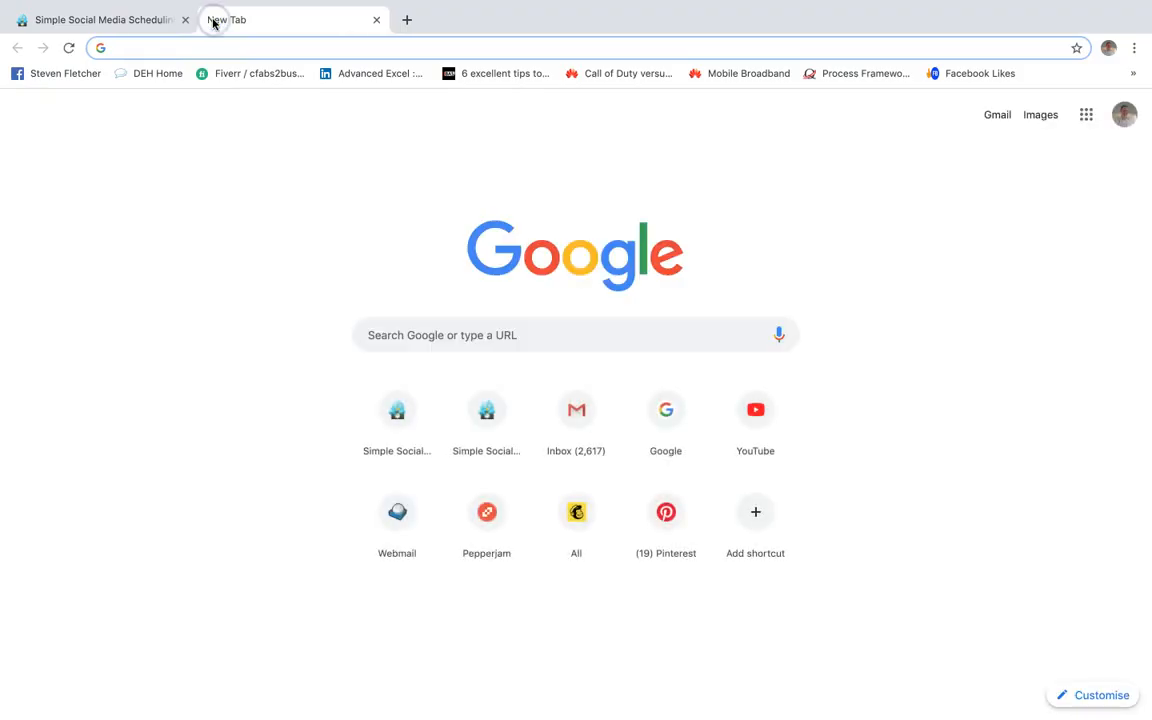
pyautogui.write('te')
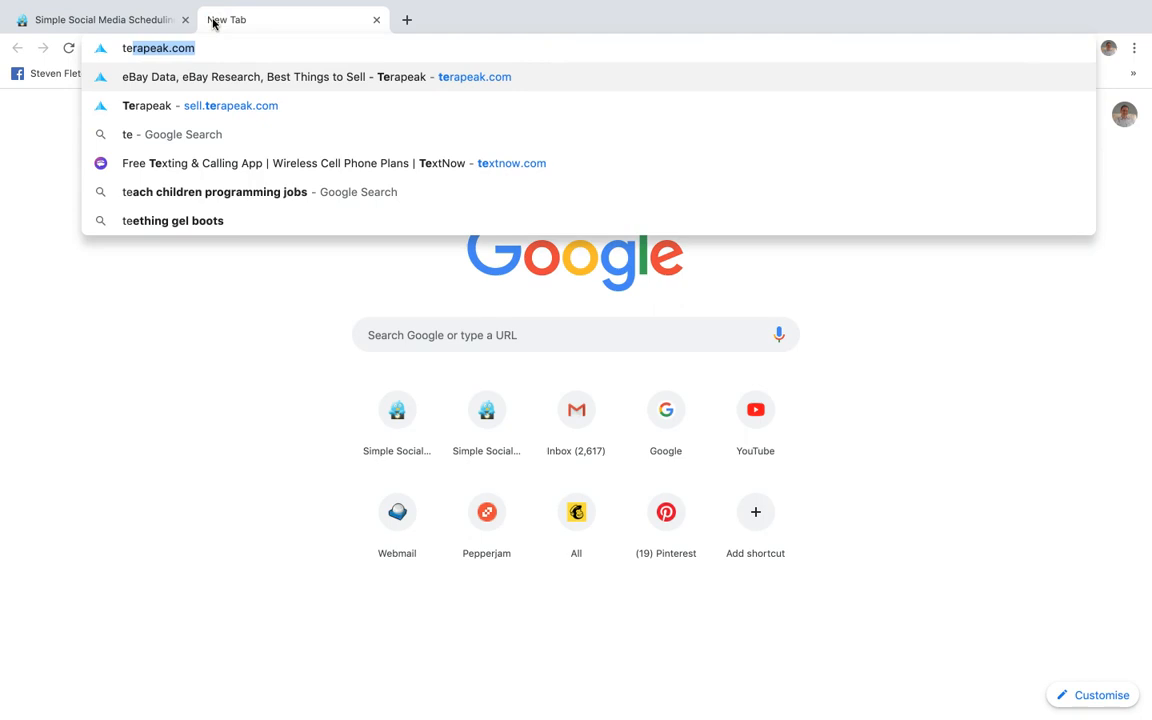
pyautogui.press('Return')
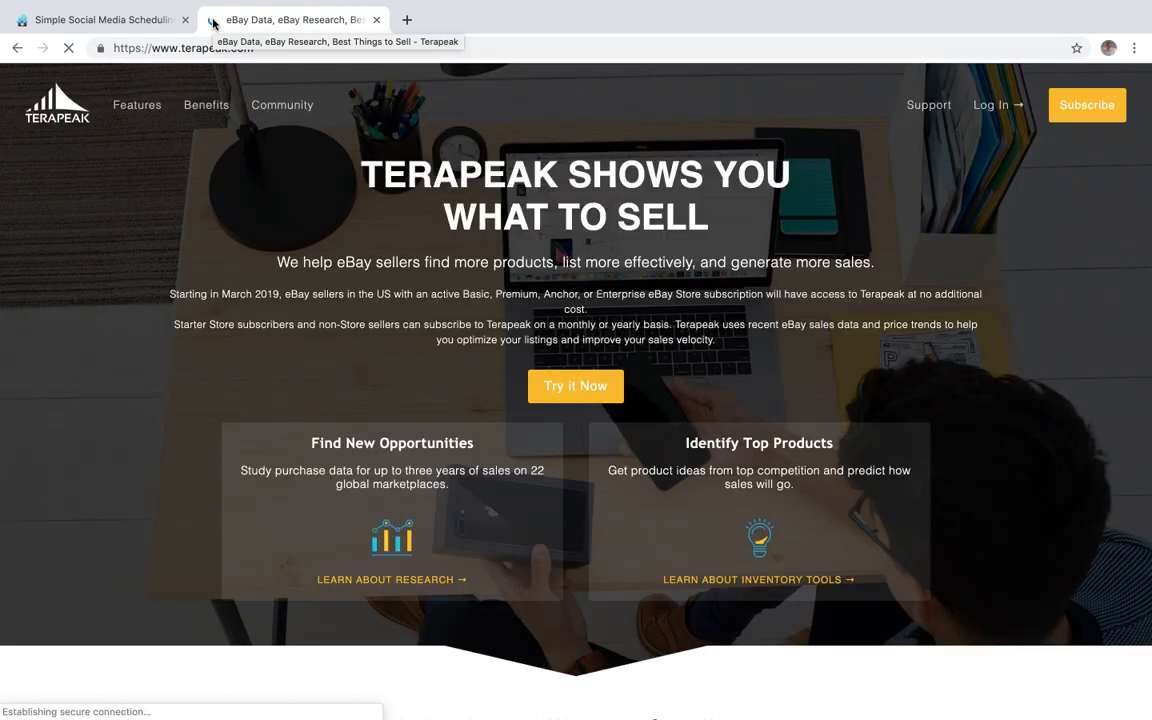
pyautogui.click(1000, 104)
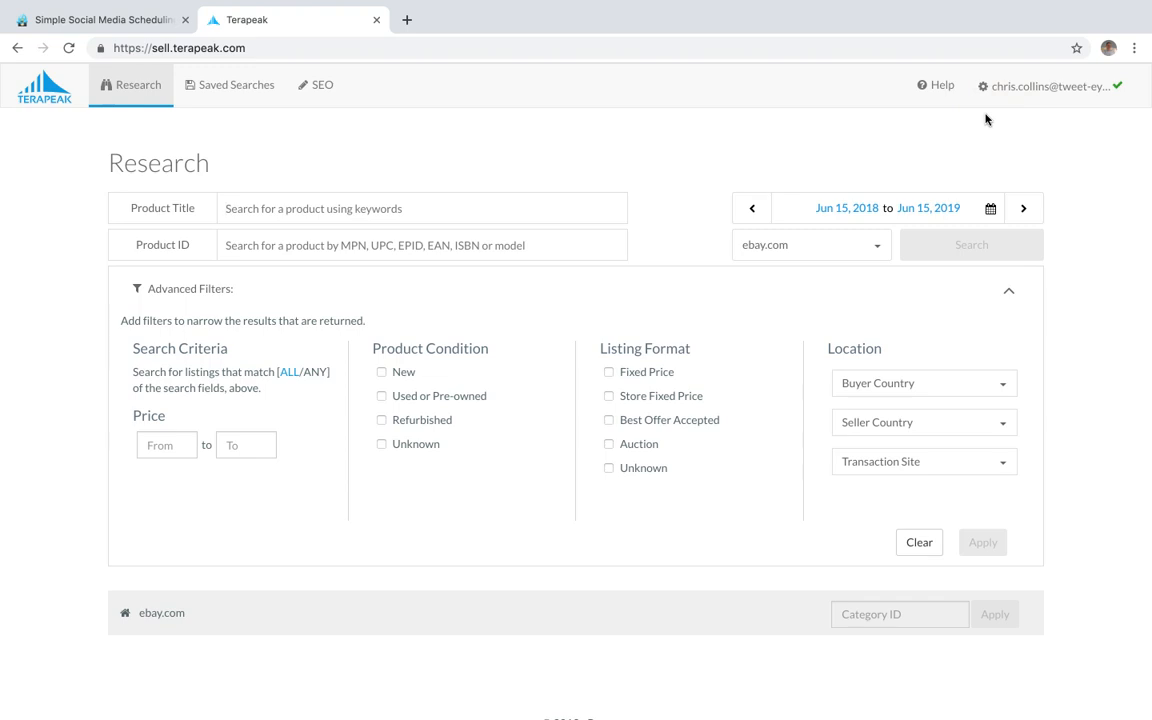
# Step: Try to search eBay product titles for nfl using a keyword suggestion
pyautogui.click(596, 202)
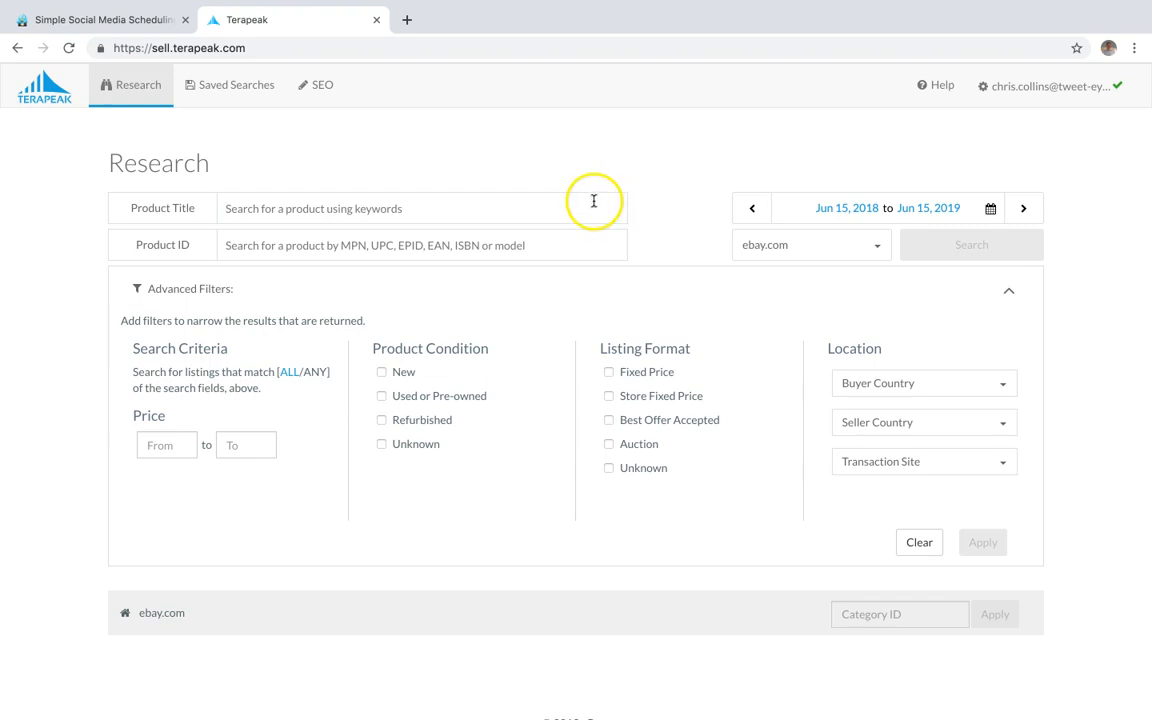
pyautogui.click(502, 207)
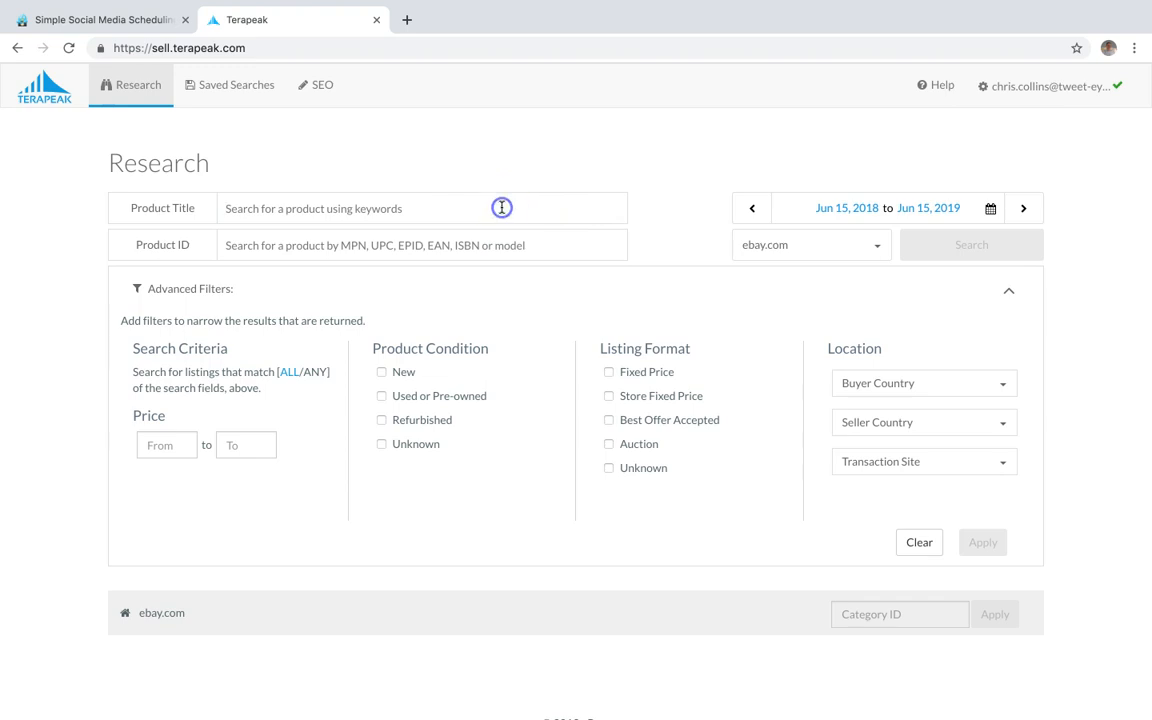
pyautogui.write('a')
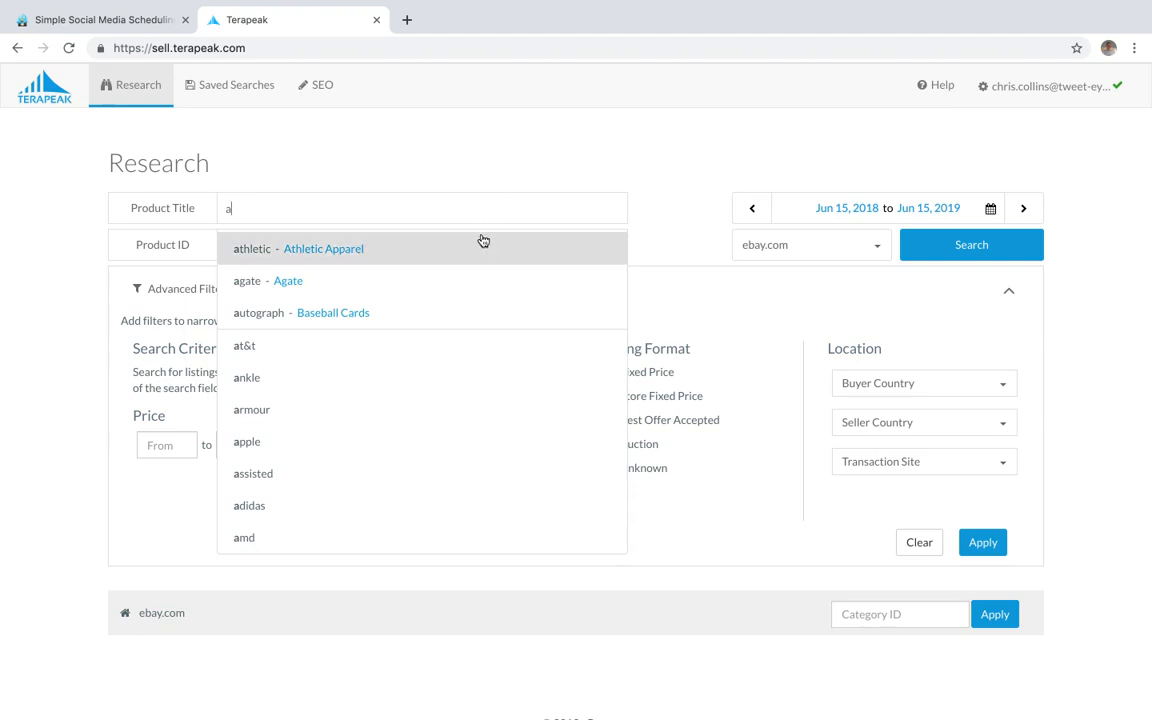
pyautogui.press('BackSpace')
pyautogui.write('a')
pyautogui.press('BackSpace')
pyautogui.write('nfl')
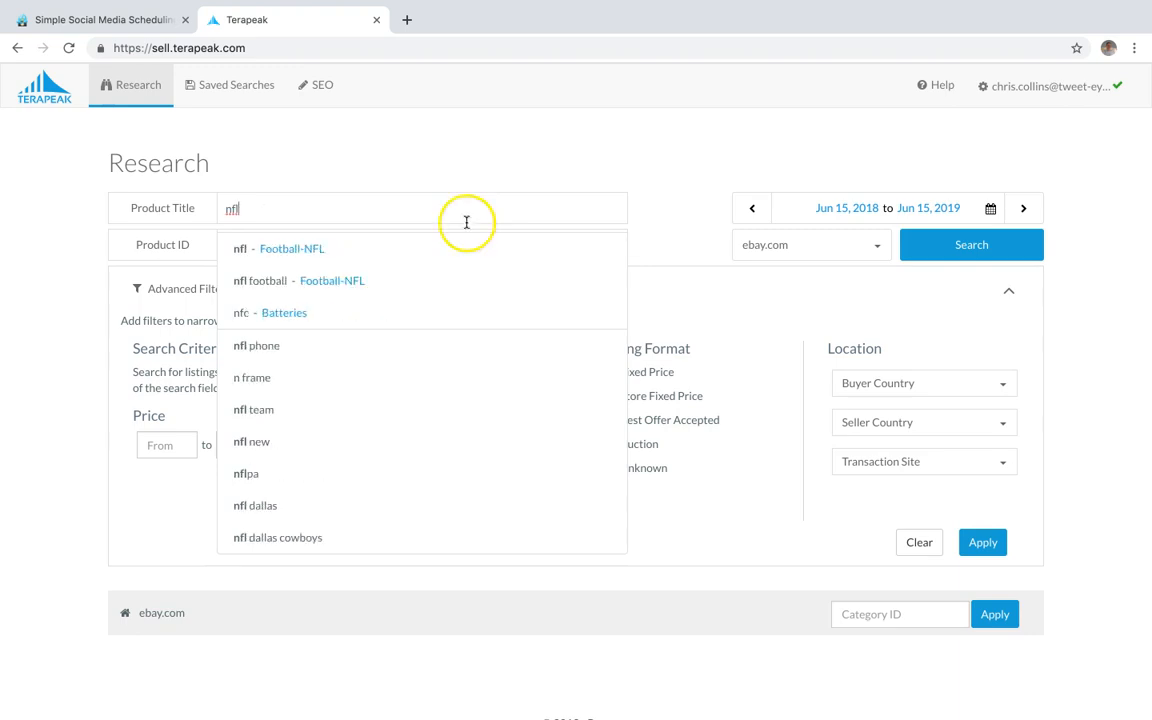
pyautogui.click(399, 264)
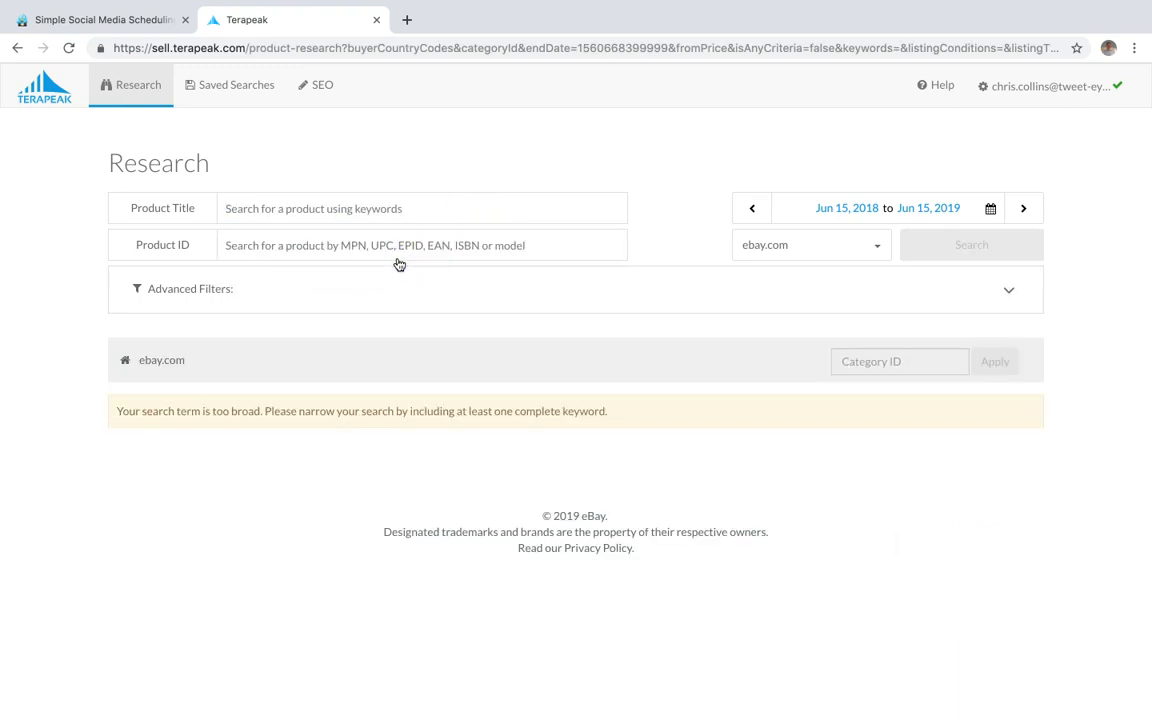
# Step: Search product titles for nfl football in the Football-NFL category, choosing the matching keyword suggestion
pyautogui.click(391, 213)
pyautogui.write('nfl')
pyautogui.click(391, 218)
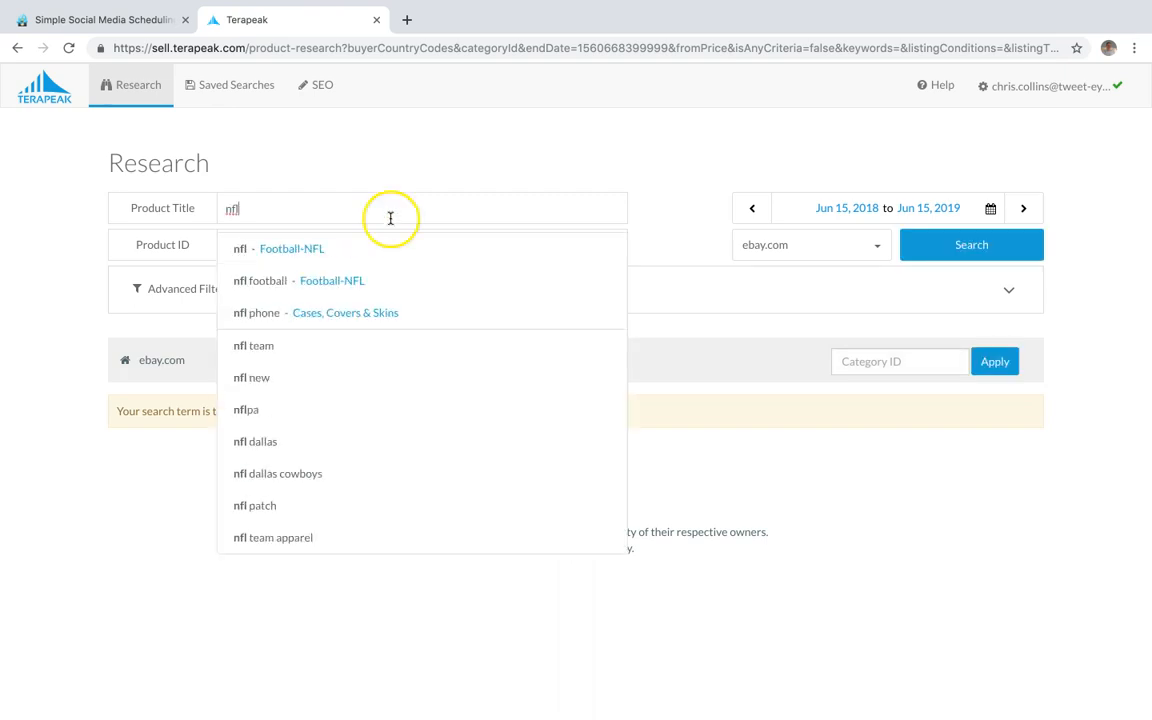
pyautogui.click(368, 279)
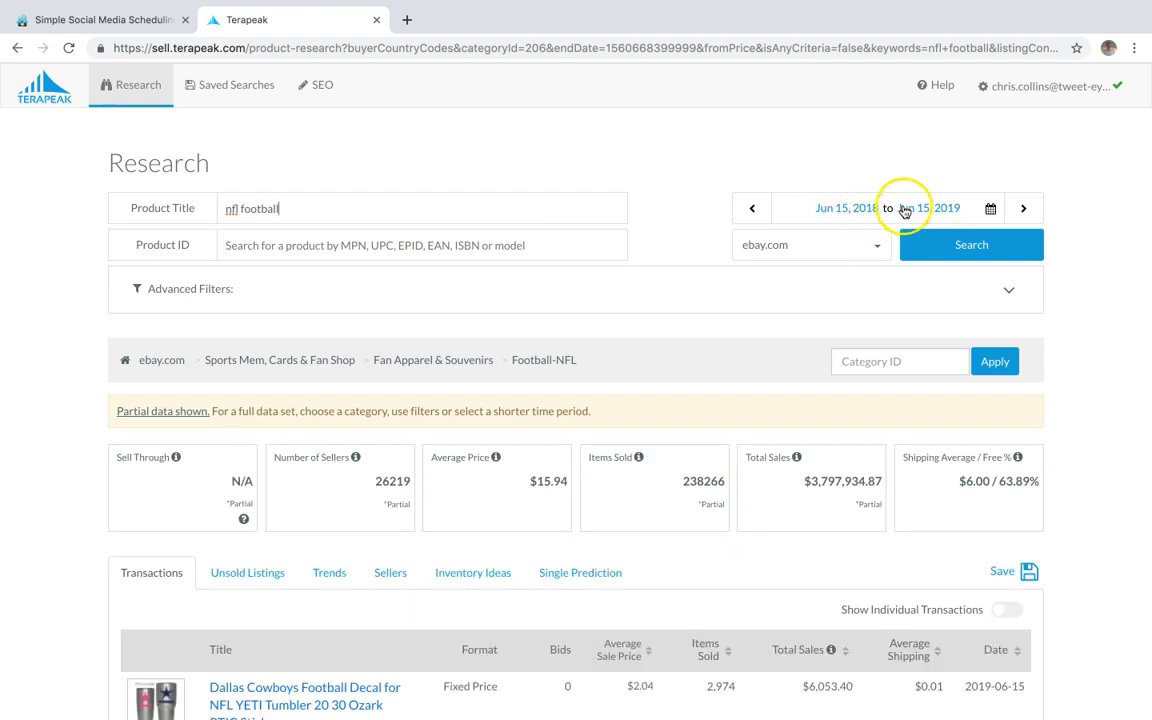
# Step: Examine the sales summary figures and the top transactions for the nfl football search
pyautogui.scroll(-2, 920, 208)
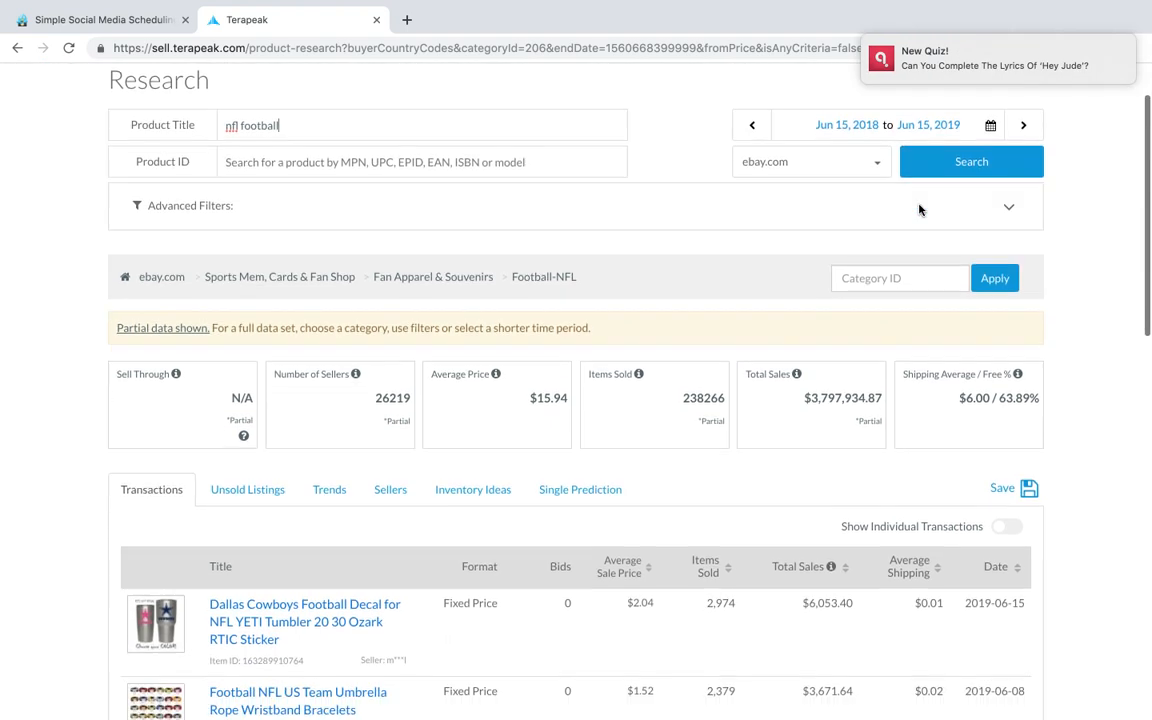
pyautogui.scroll(-1, 920, 208)
pyautogui.click(878, 302)
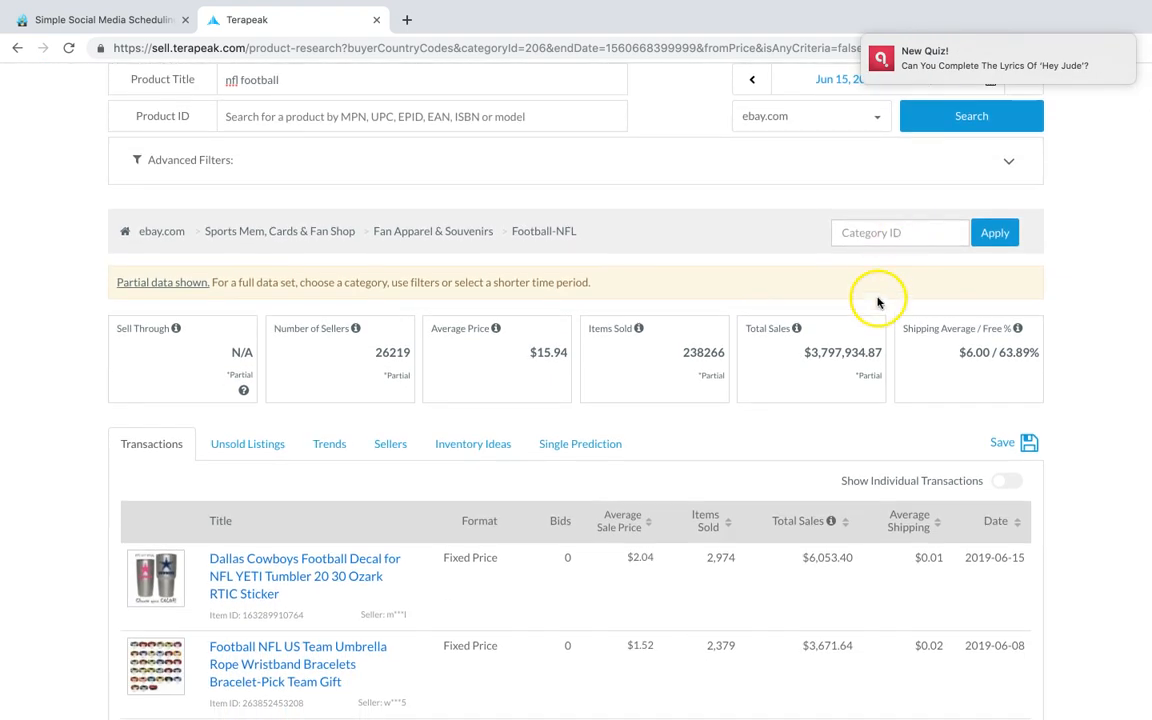
pyautogui.scroll(-1, 823, 355)
pyautogui.scroll(-1, 825, 357)
pyautogui.click(825, 343)
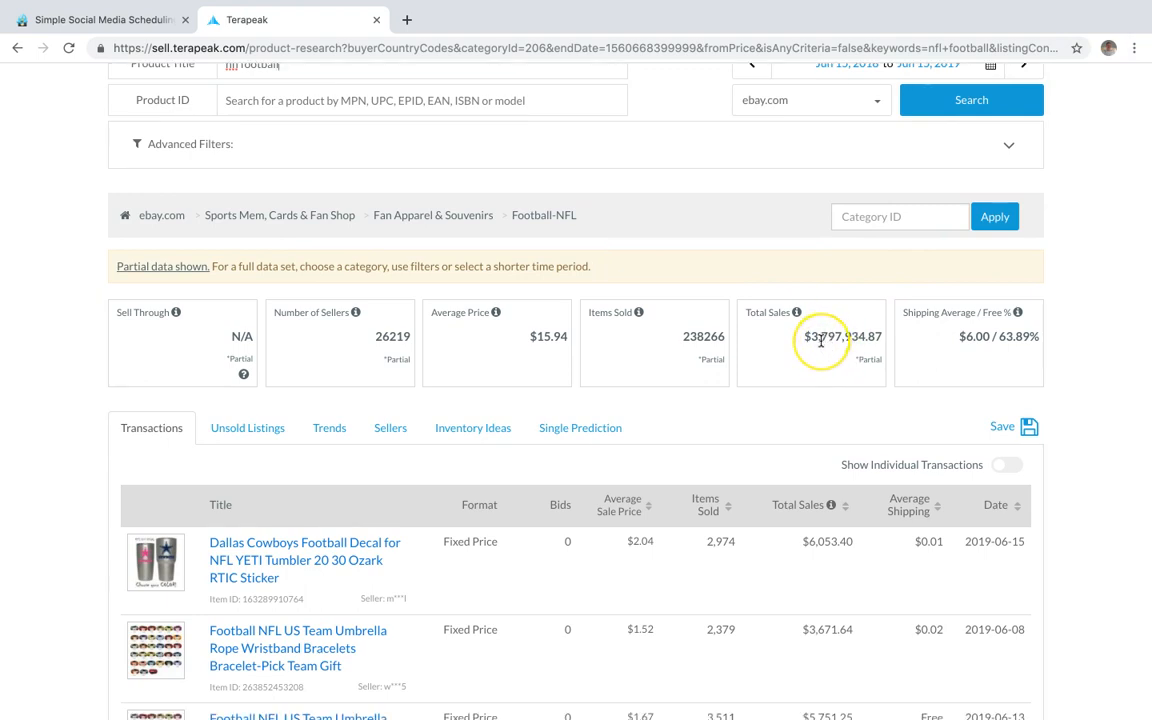
pyautogui.scroll(-2, 820, 340)
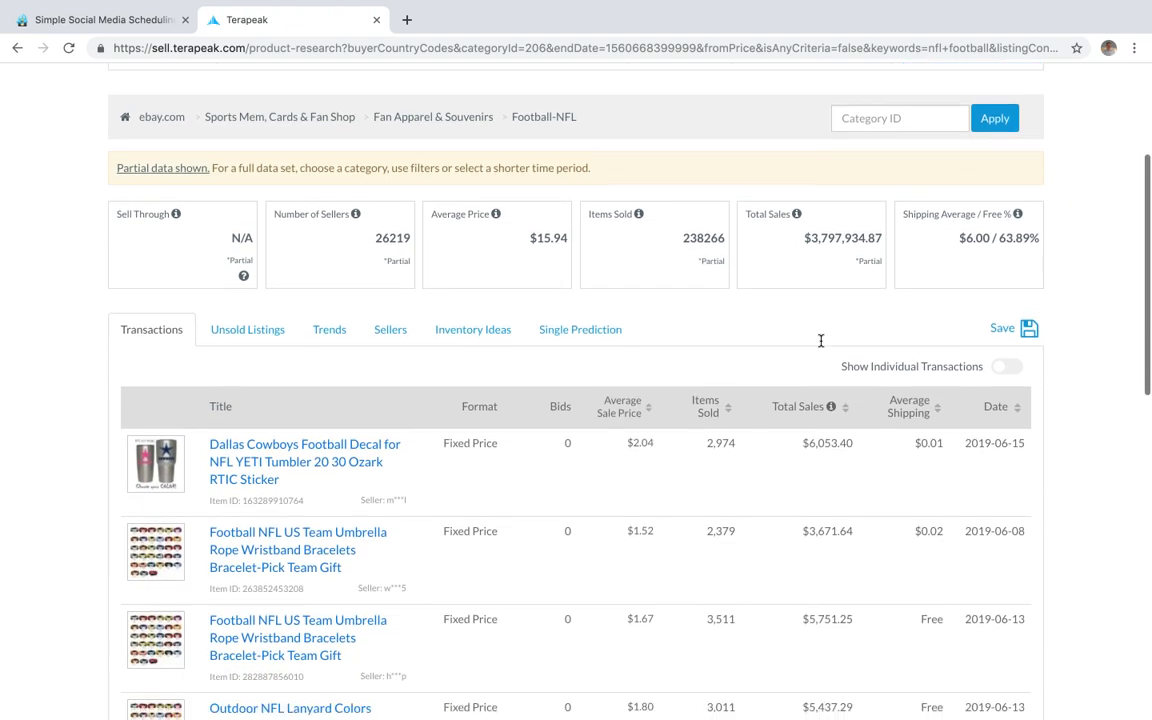
pyautogui.scroll(-2, 821, 340)
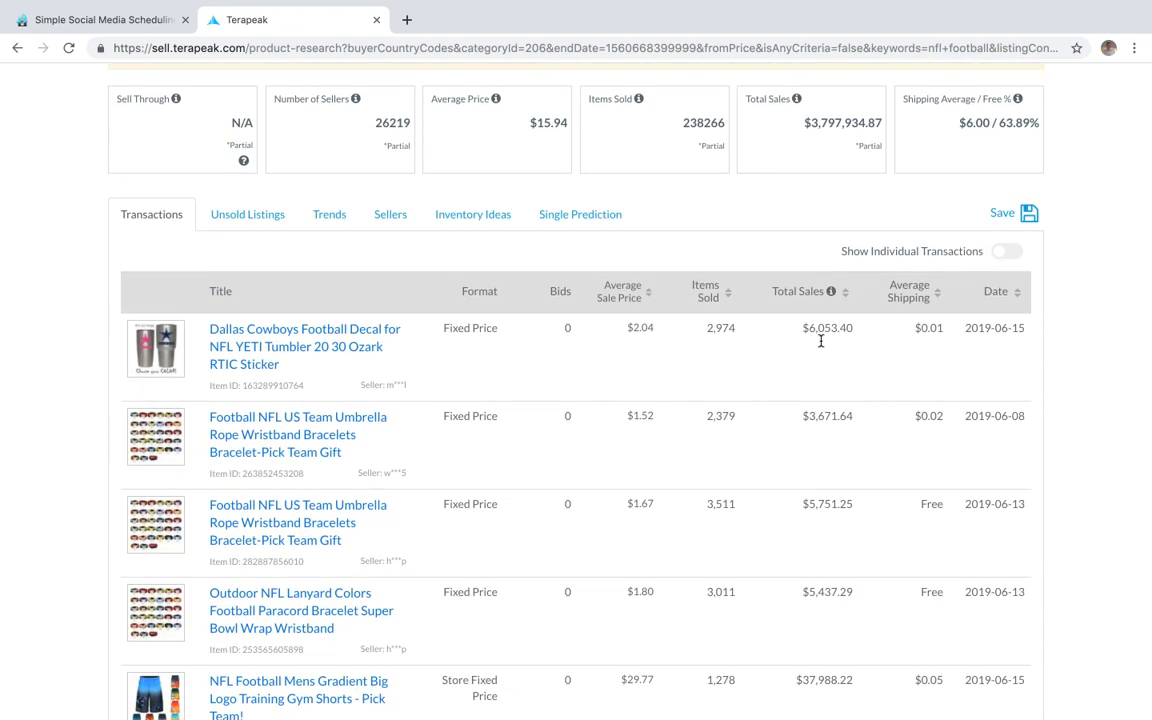
pyautogui.scroll(-1, 728, 324)
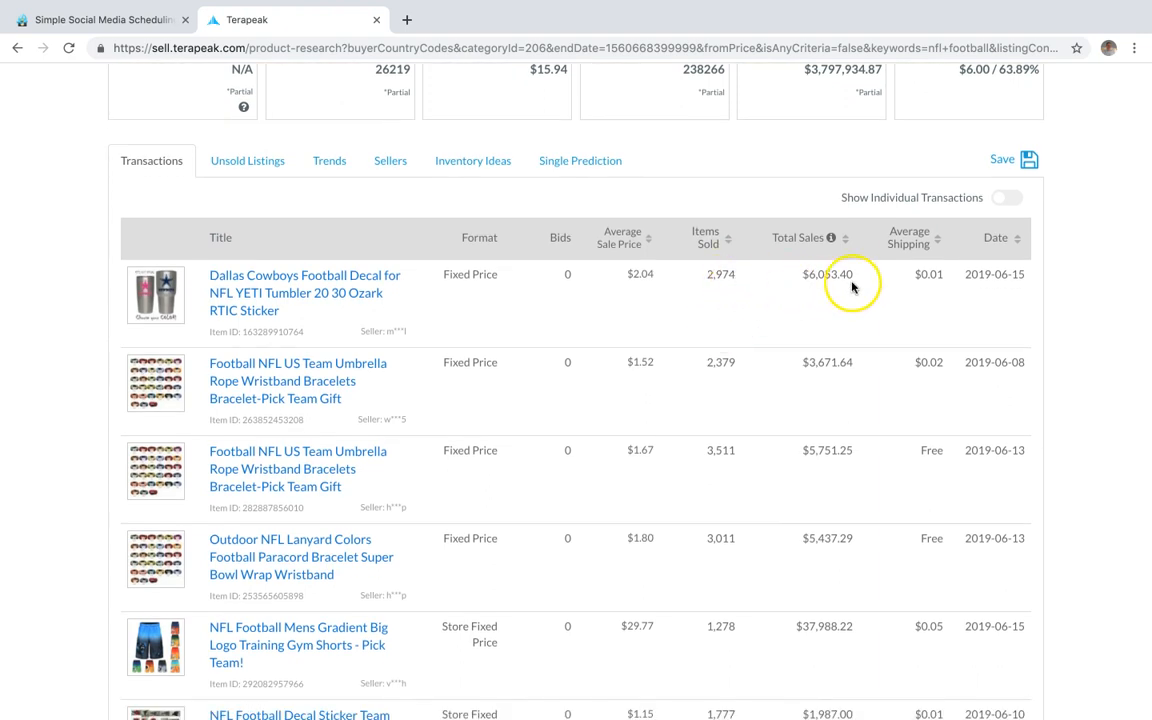
# Step: Show 50 items per page and copy the whole transactions table, from the Title heading to the last row
pyautogui.scroll(-10, 420, 278)
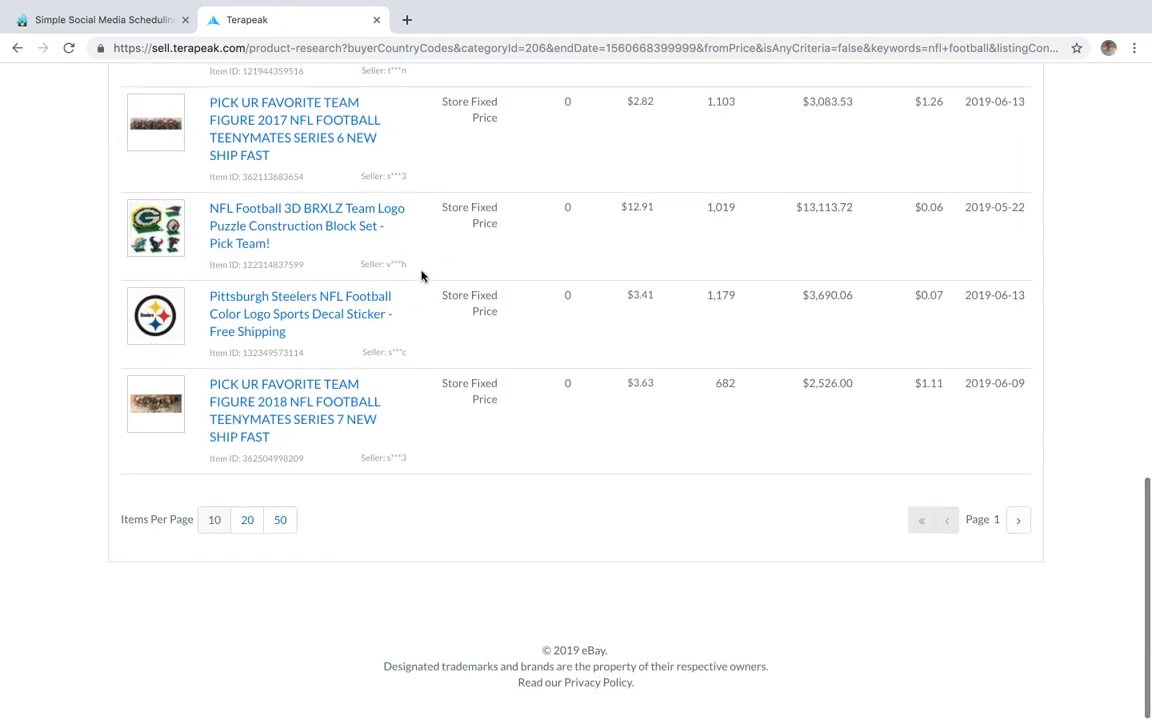
pyautogui.click(277, 519)
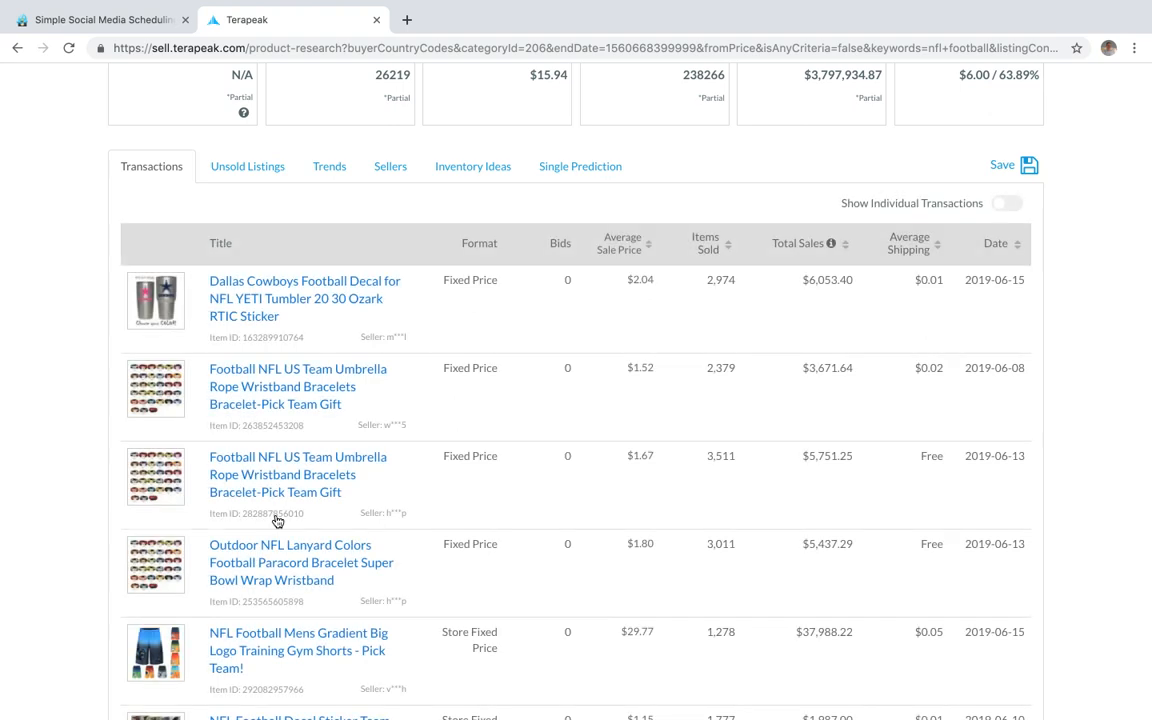
pyautogui.doubleClick(214, 243)
pyautogui.moveTo(229, 305); pyautogui.dragTo(995, 404)
pyautogui.scroll(-15, 252, 374)
pyautogui.scroll(-15, 250, 376)
pyautogui.scroll(-3, 283, 497)
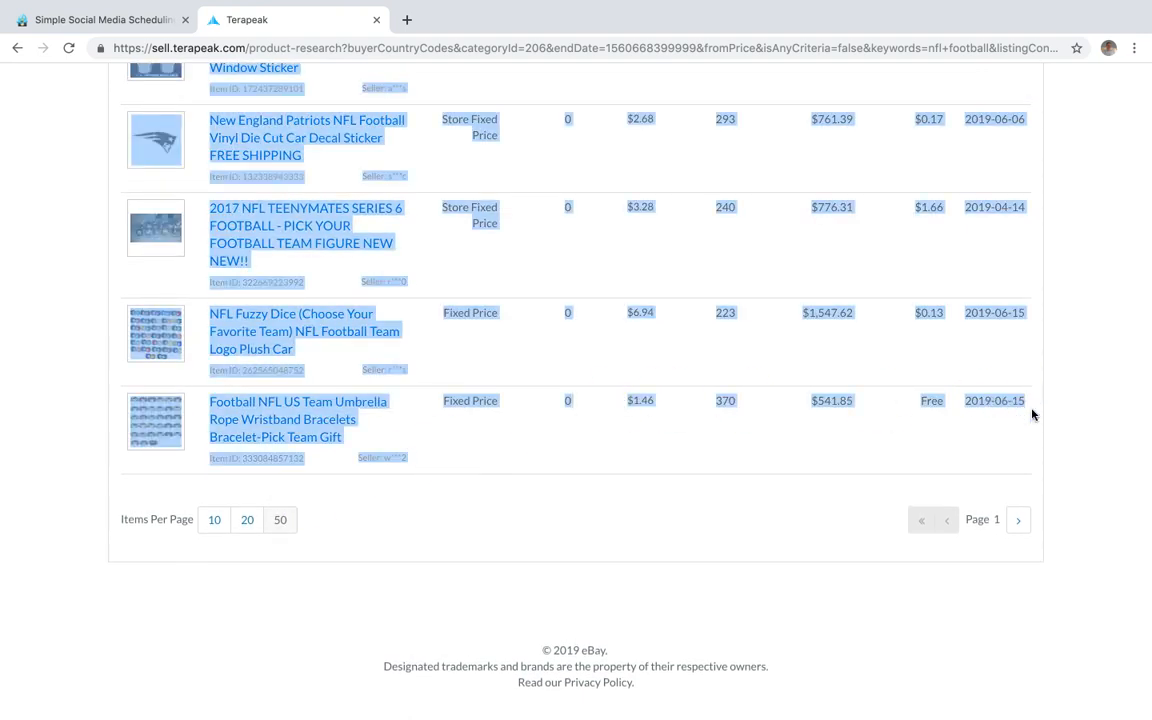
# Step: Switch to Excel, create a blank workbook and paste the copied table into cell A1 as Text
pyautogui.click(684, 710)
pyautogui.doubleClick(514, 226)
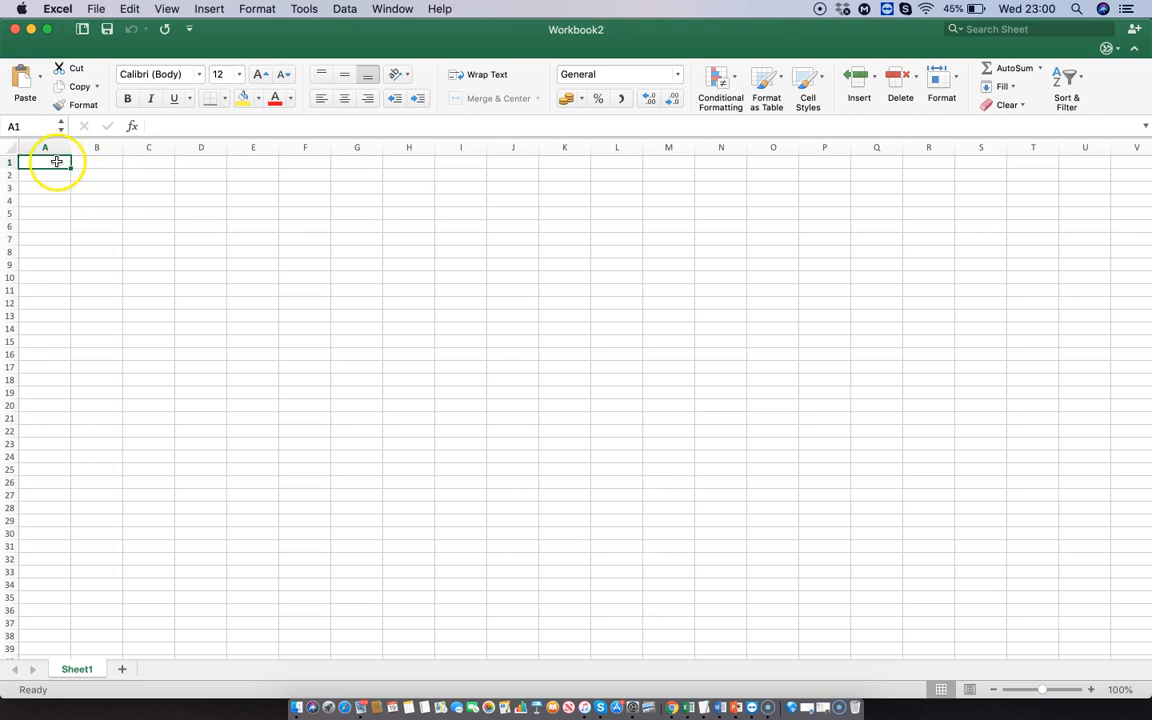
pyautogui.rightClick(57, 162)
pyautogui.click(95, 214)
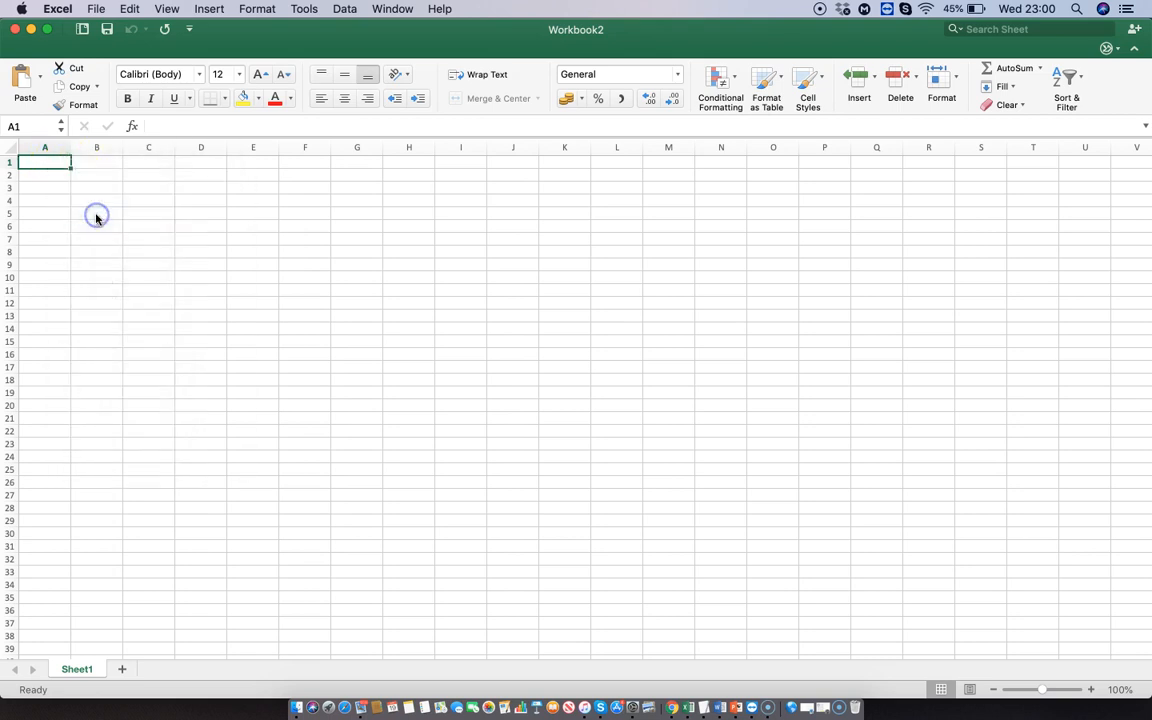
pyautogui.click(30, 152)
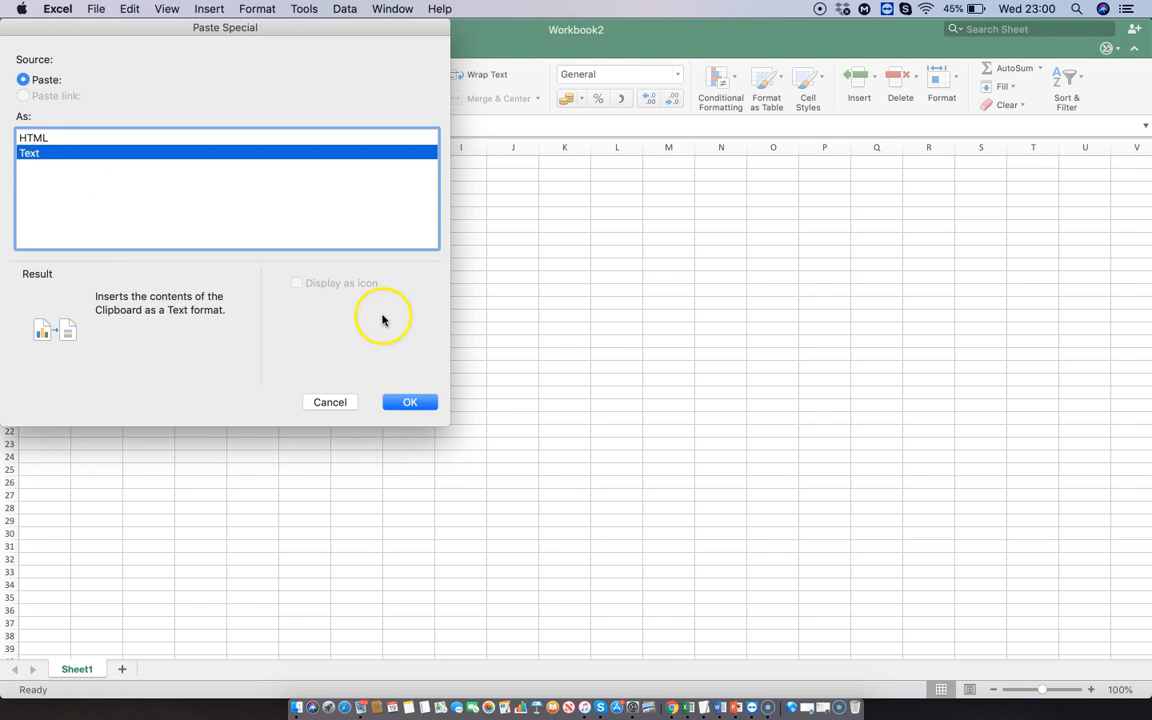
pyautogui.click(399, 402)
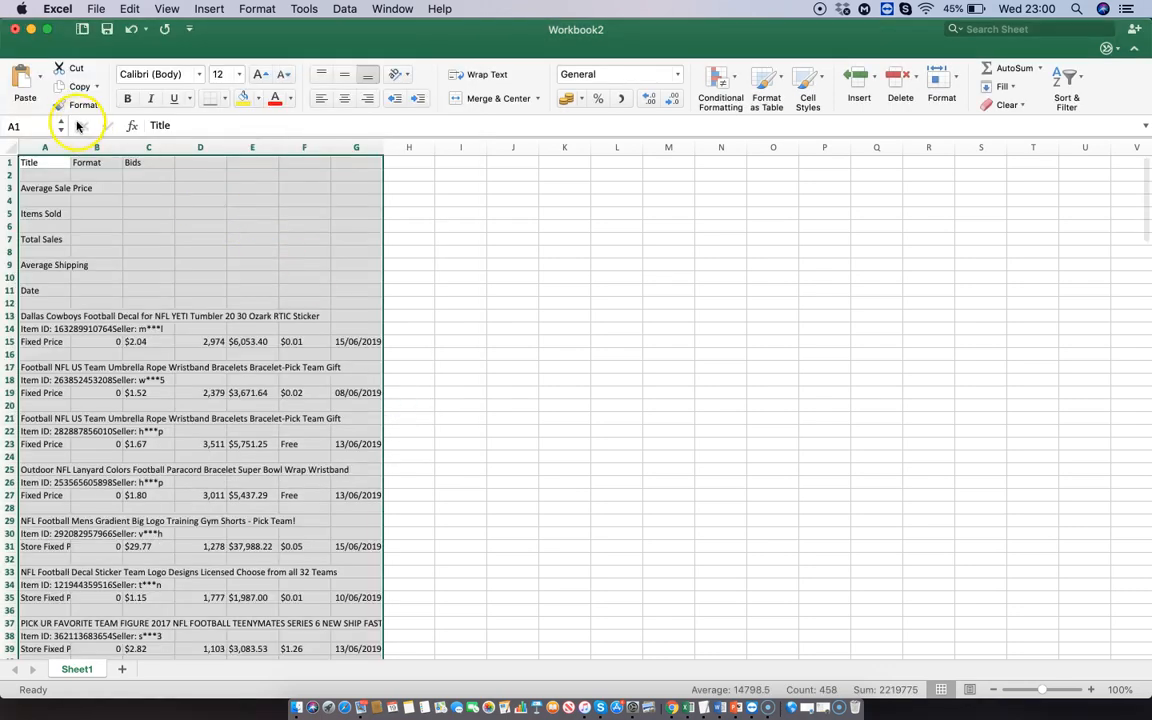
# Step: Auto-fit the width of column A to its contents and delete columns B through H
pyautogui.click(85, 175)
pyautogui.doubleClick(66, 151)
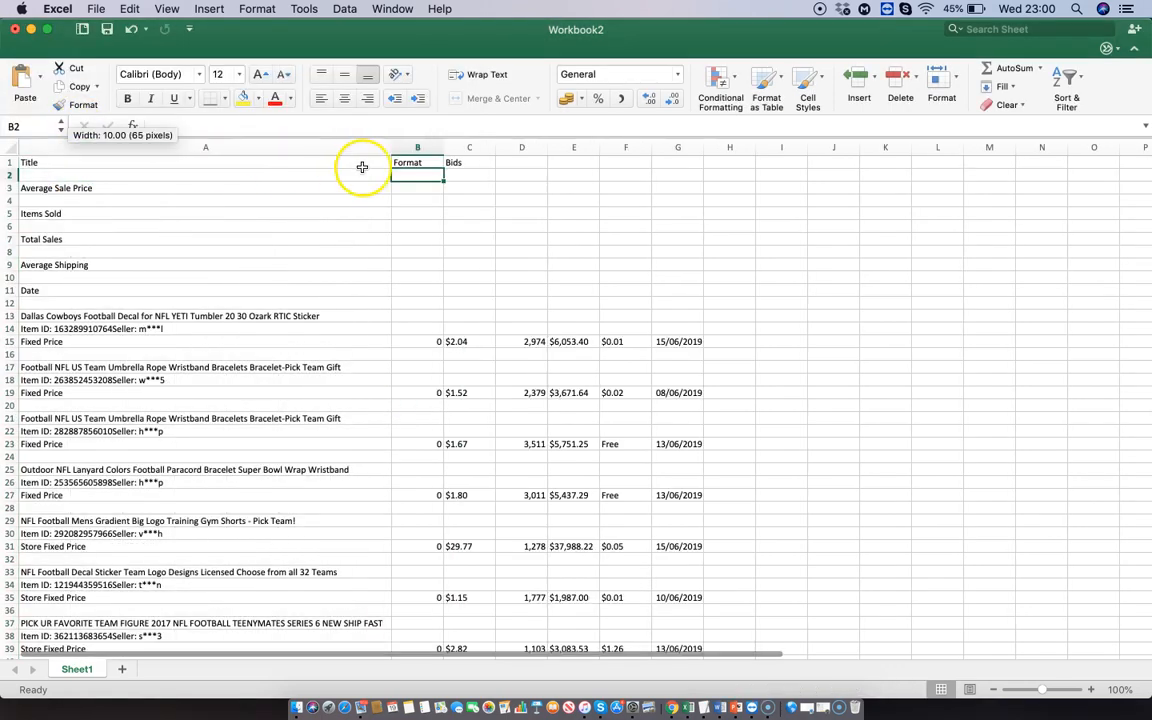
pyautogui.click(421, 147)
pyautogui.moveTo(421, 147); pyautogui.dragTo(740, 240)
pyautogui.rightClick(637, 271)
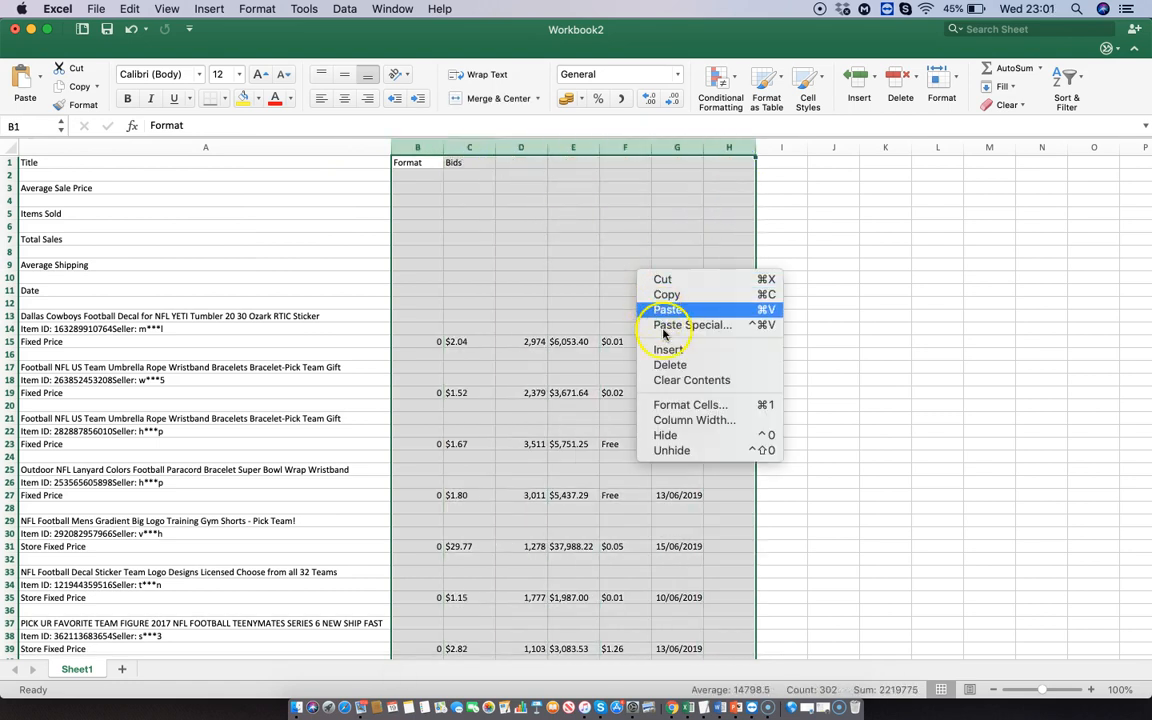
pyautogui.click(670, 365)
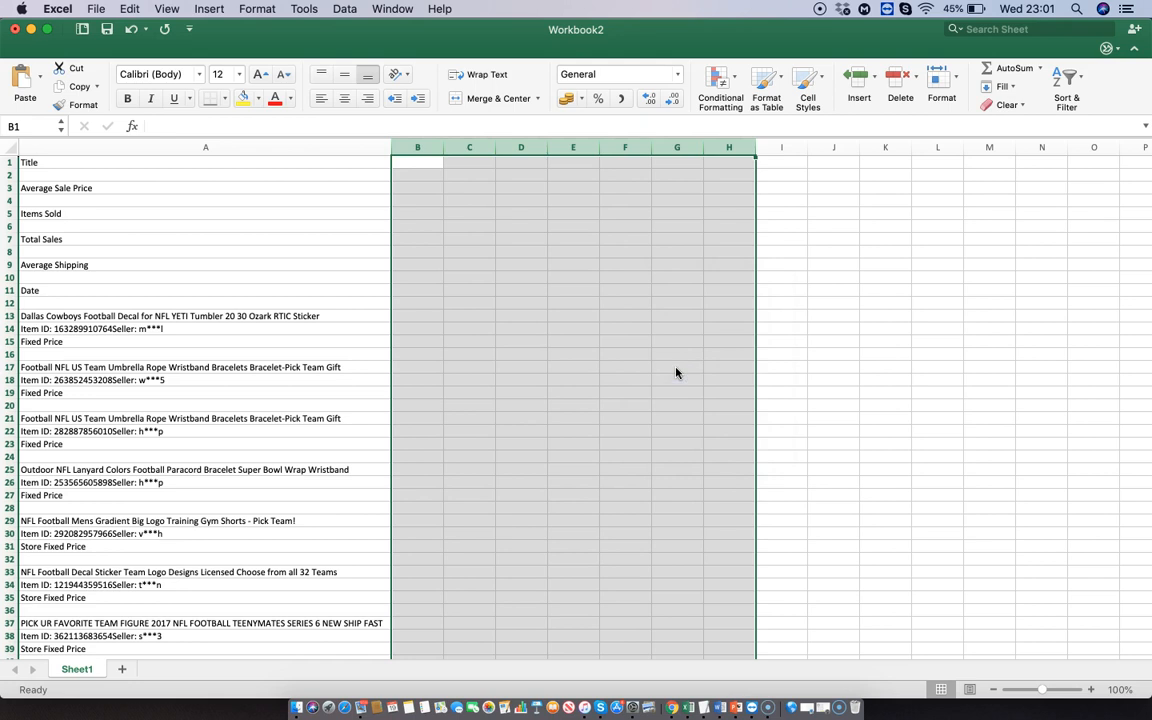
pyautogui.click(585, 341)
# Step: Turn on filtering for the entire sheet so the Title column can be filtered
pyautogui.click(10, 148)
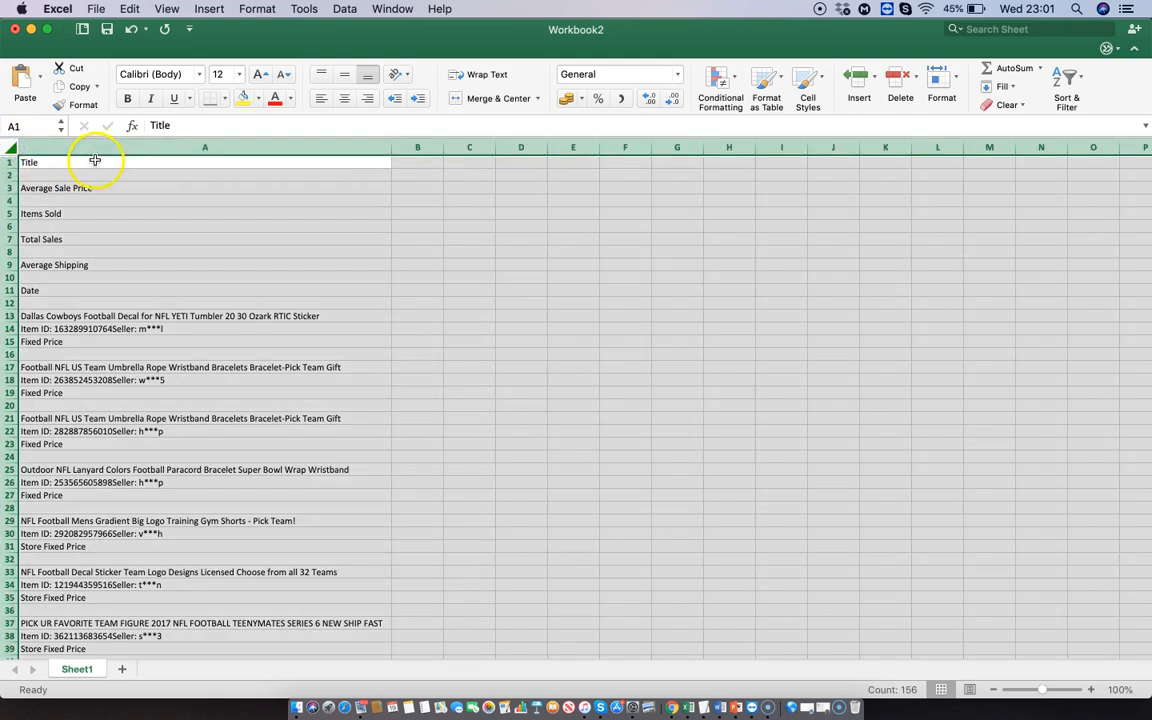
pyautogui.click(343, 9)
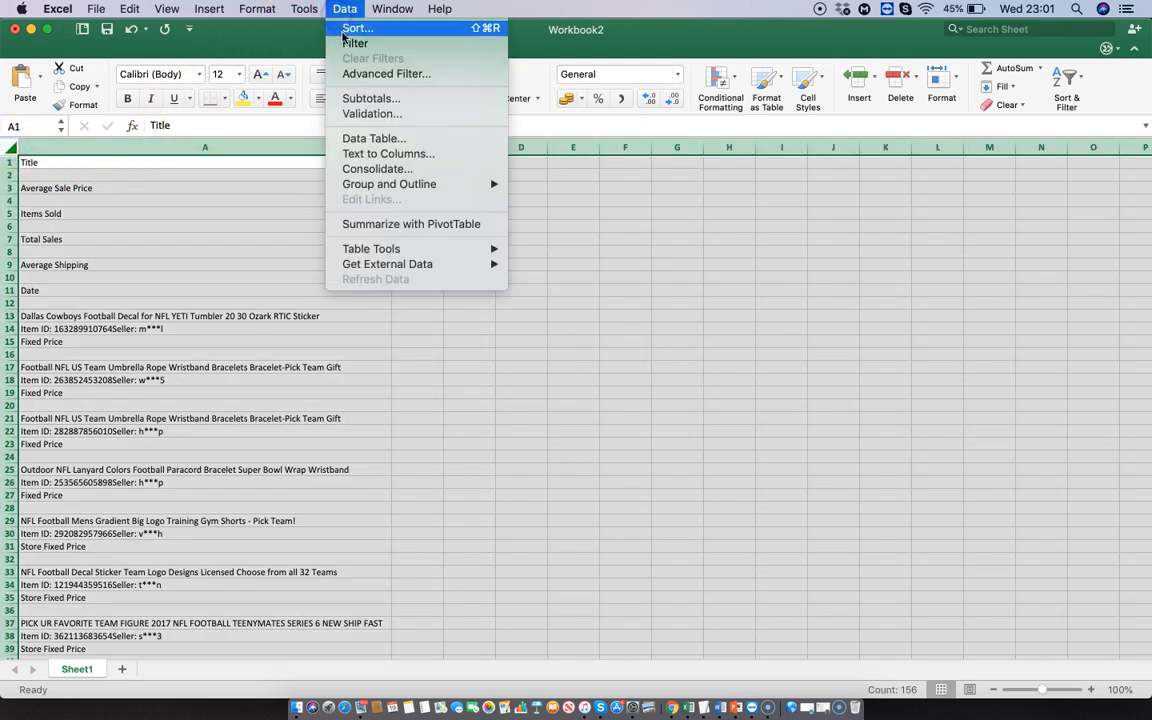
pyautogui.click(347, 45)
pyautogui.click(360, 221)
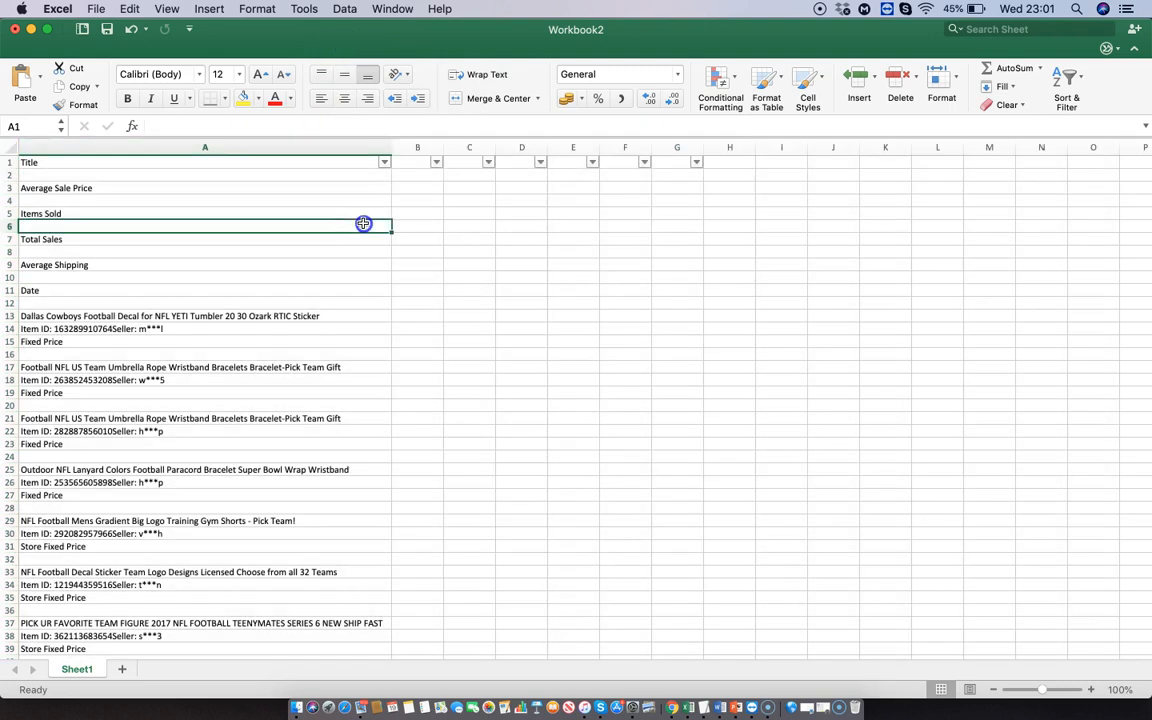
# Step: Filter the Title column to show only blank cells and the Total Sales row
pyautogui.click(383, 161)
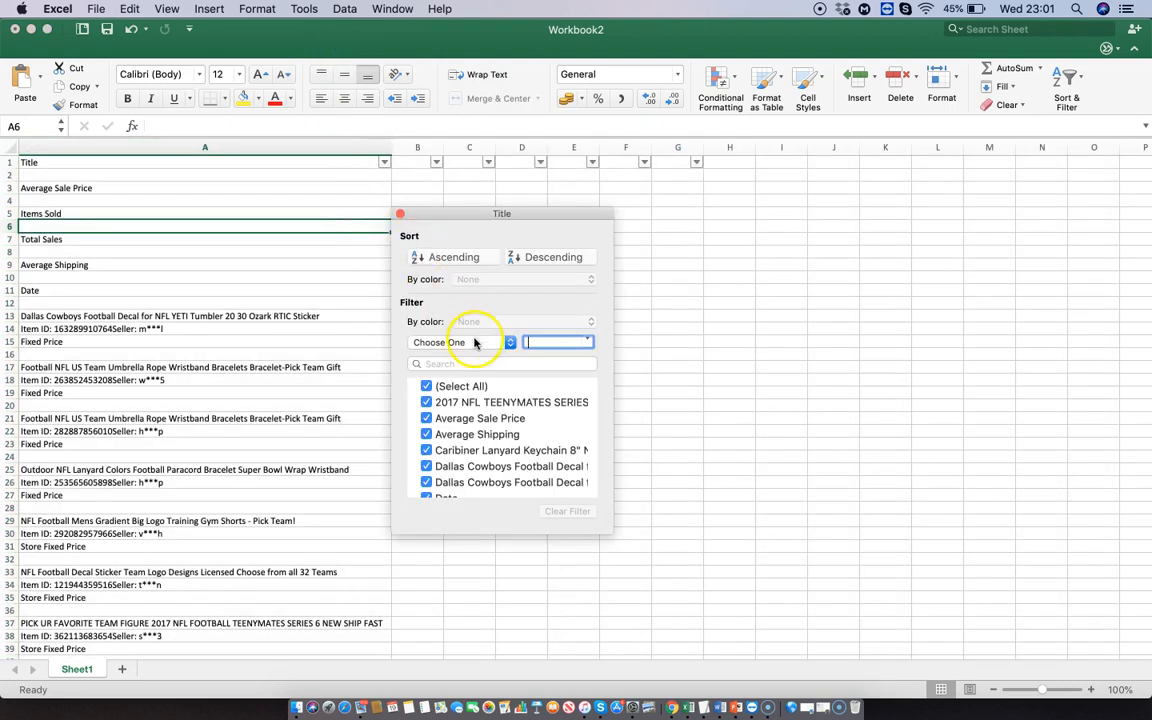
pyautogui.click(427, 386)
pyautogui.scroll(-20, 432, 390)
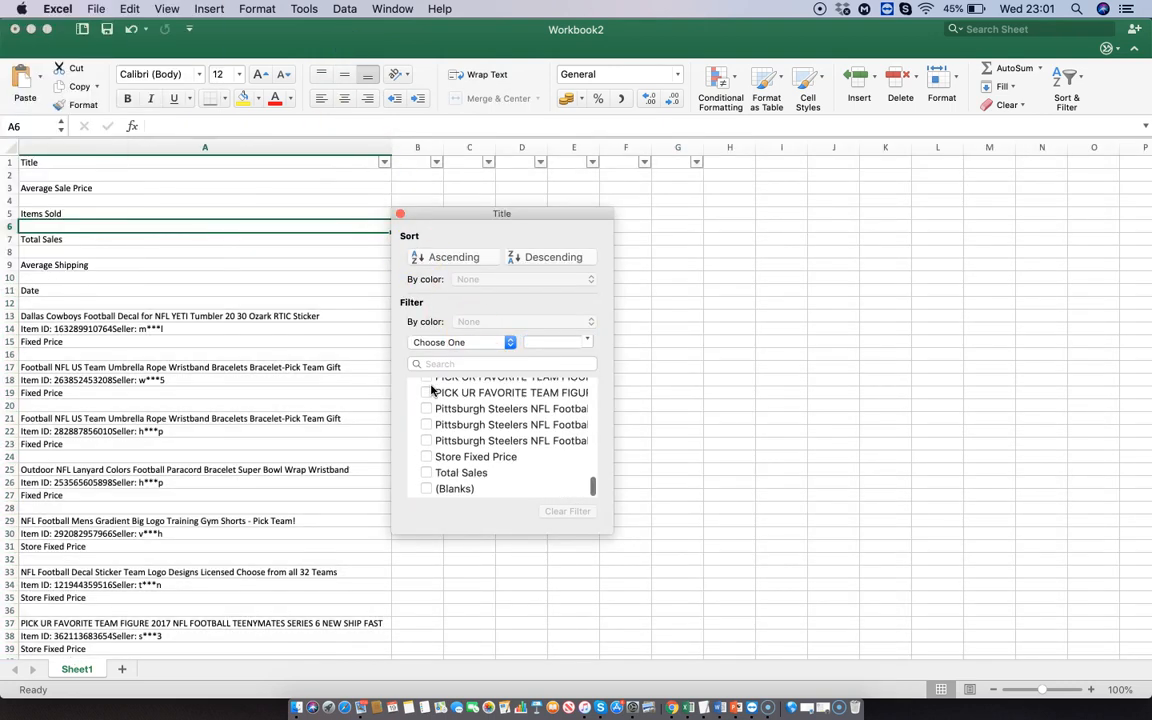
pyautogui.click(427, 491)
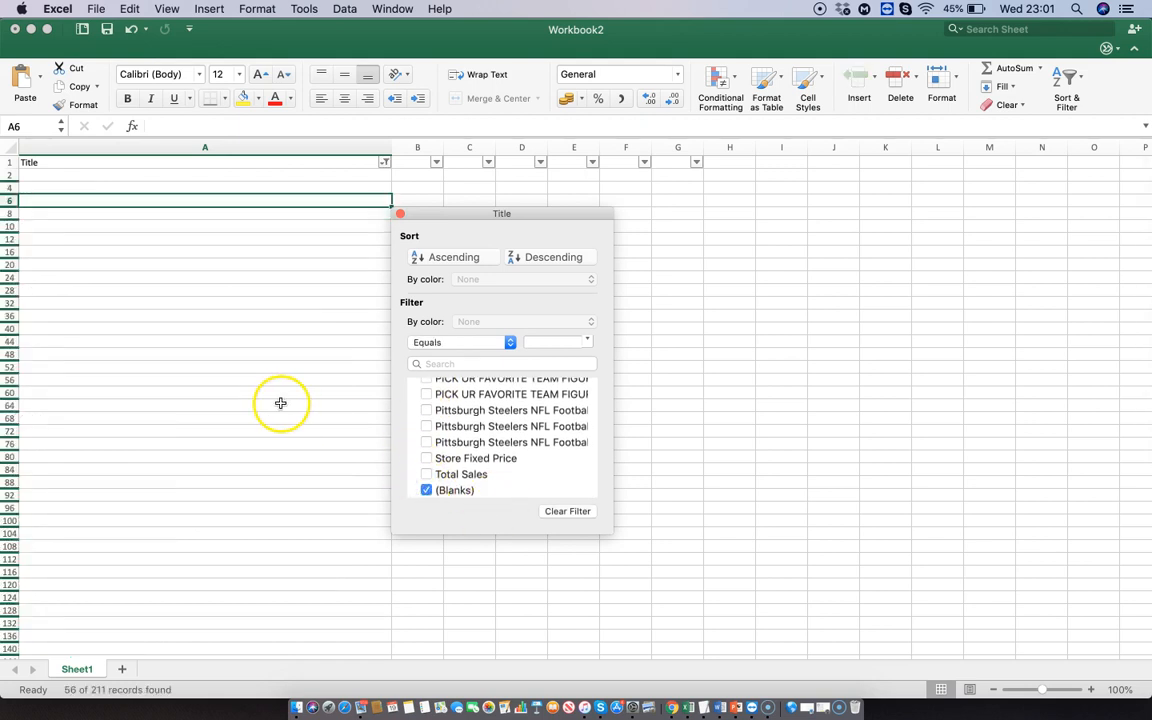
pyautogui.click(426, 474)
pyautogui.click(275, 436)
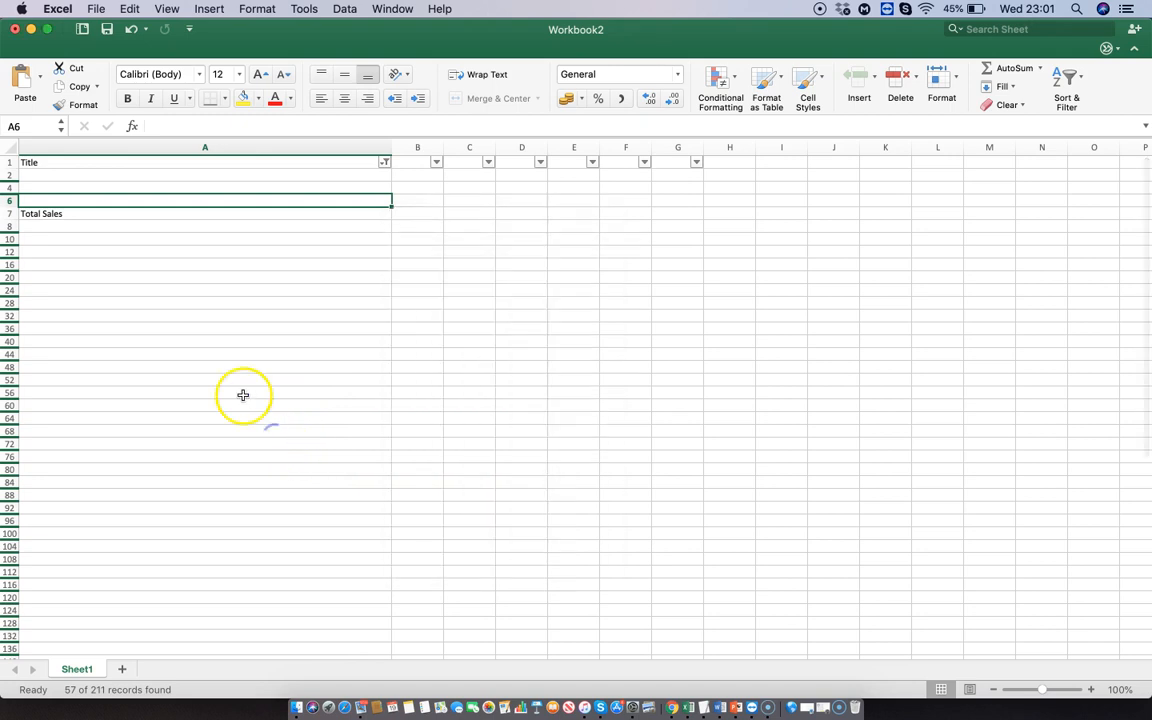
# Step: Delete all the filtered blank and Total Sales rows below the Title header
pyautogui.moveTo(5, 172); pyautogui.dragTo(112, 595)
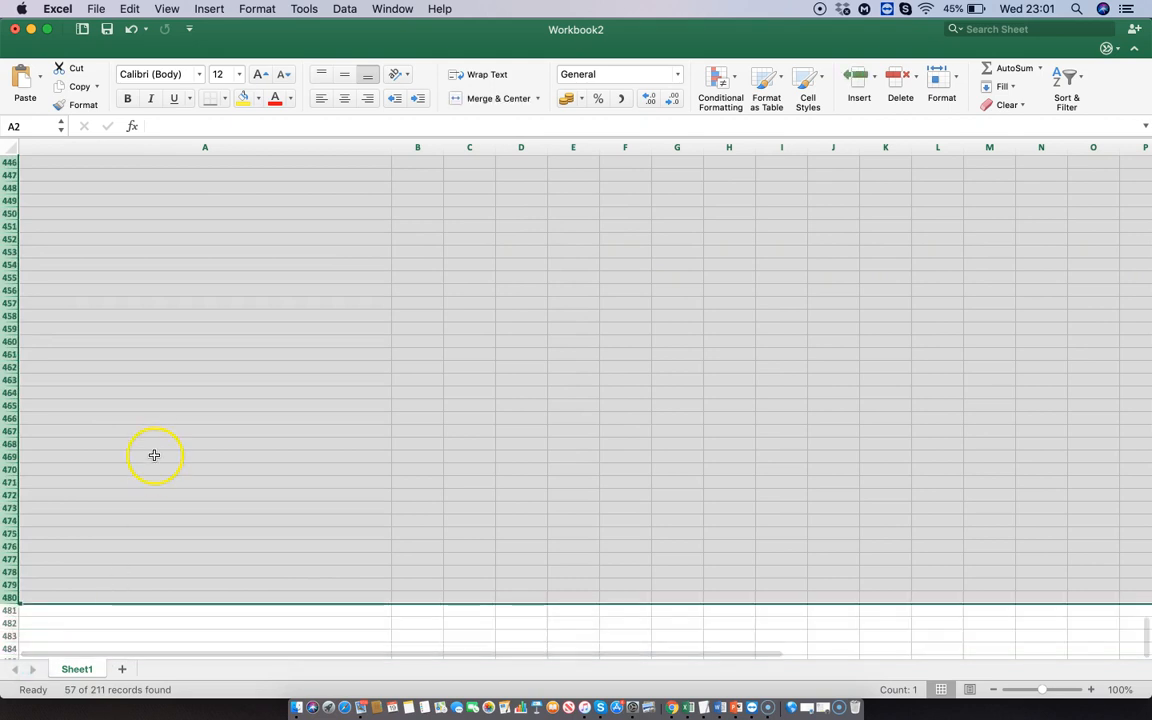
pyautogui.rightClick(154, 453)
pyautogui.click(202, 551)
pyautogui.click(203, 548)
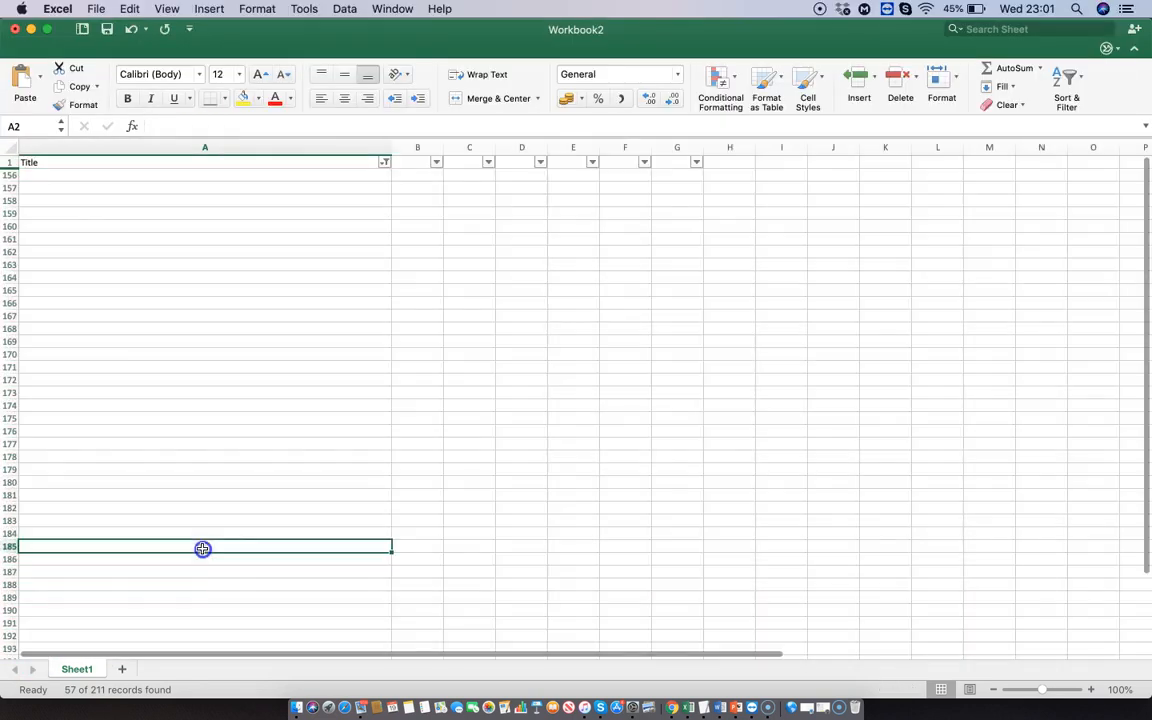
# Step: Try a Contains "item id" condition on the Title filter, and reselect all values to clear the filter
pyautogui.click(384, 164)
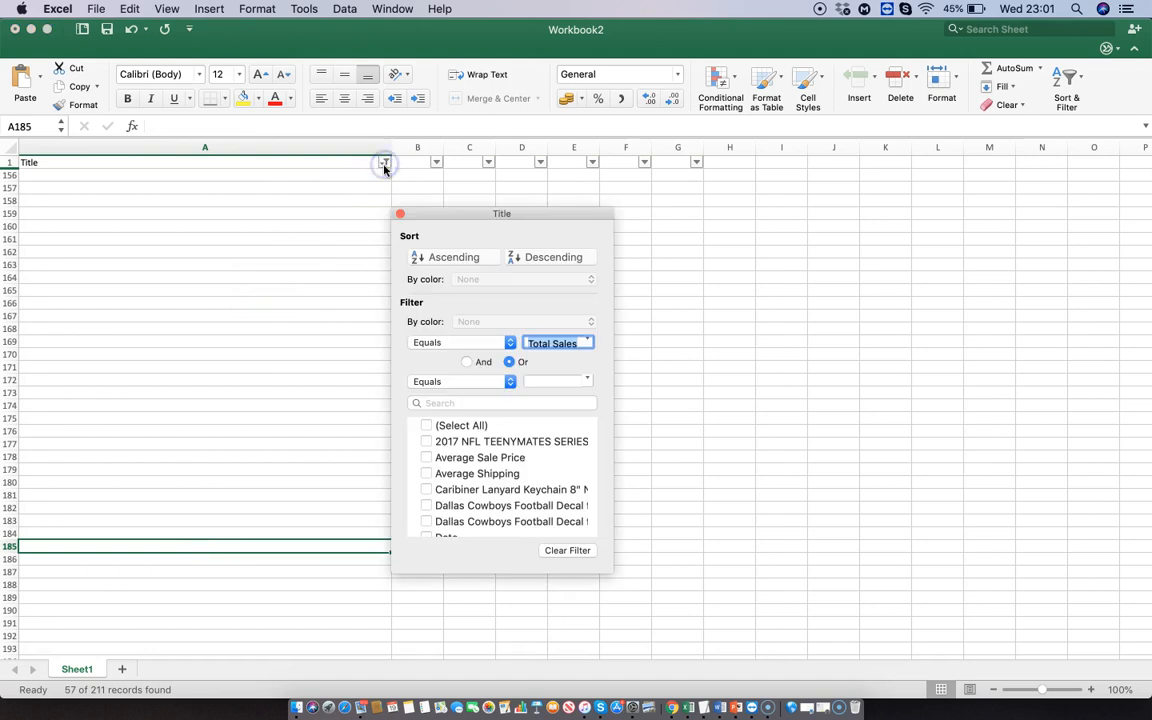
pyautogui.click(509, 342)
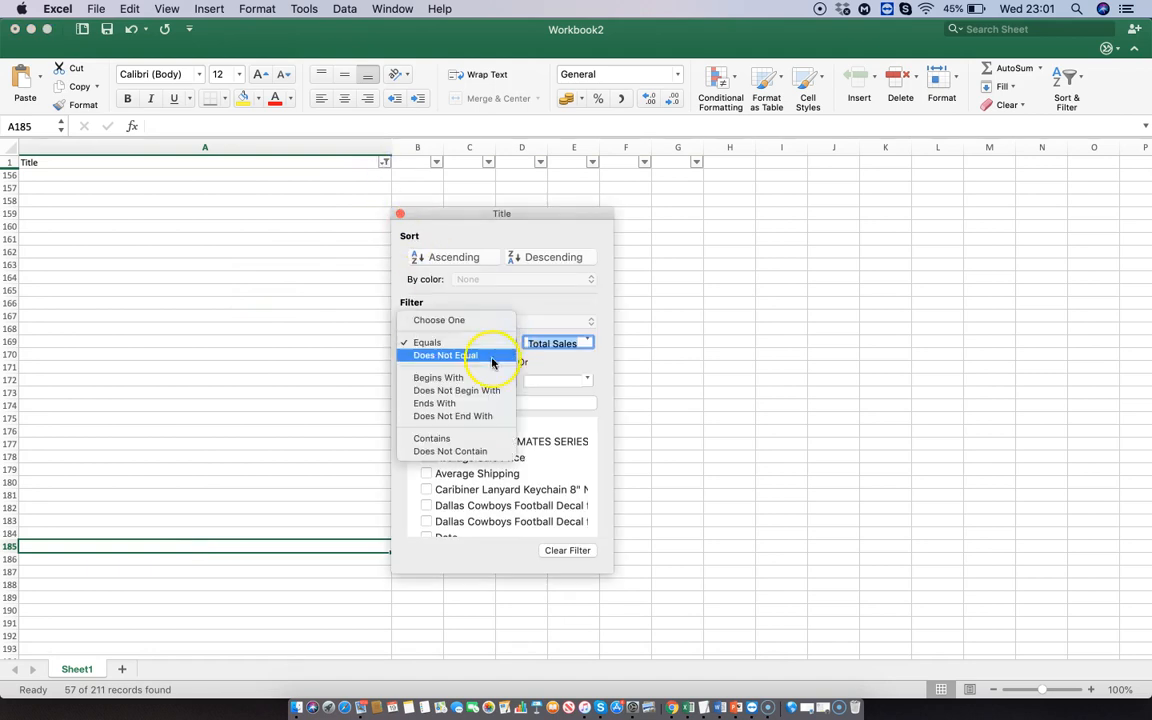
pyautogui.click(474, 441)
pyautogui.click(567, 344)
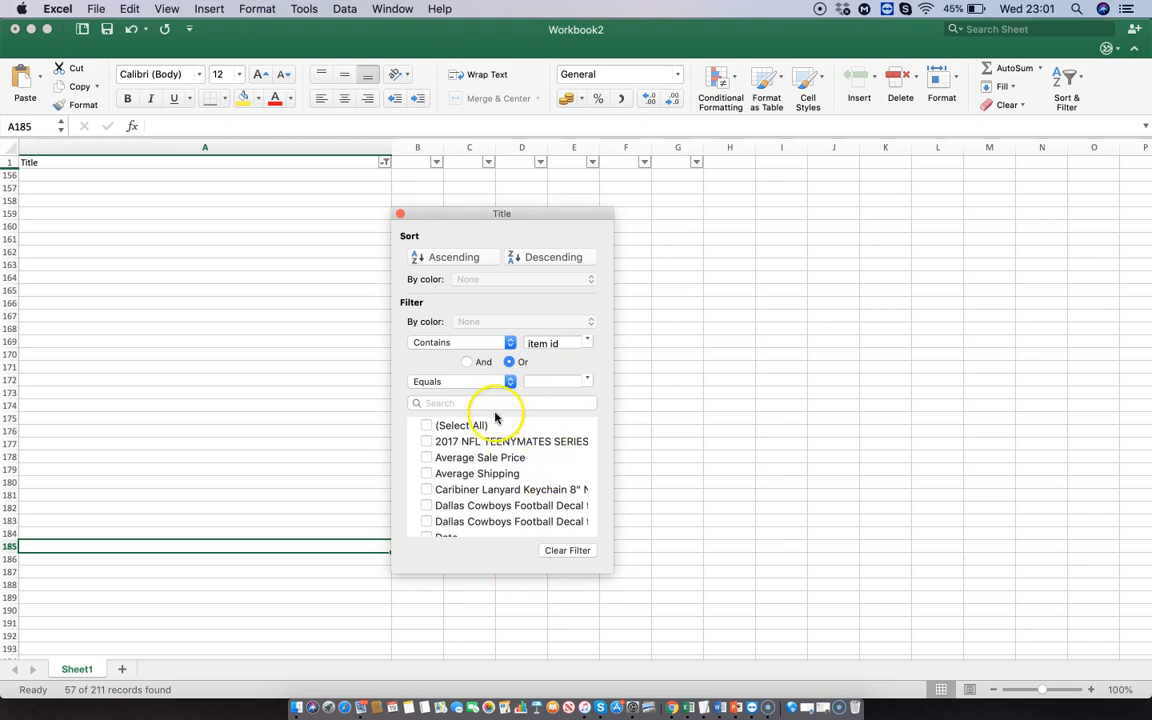
pyautogui.click(442, 425)
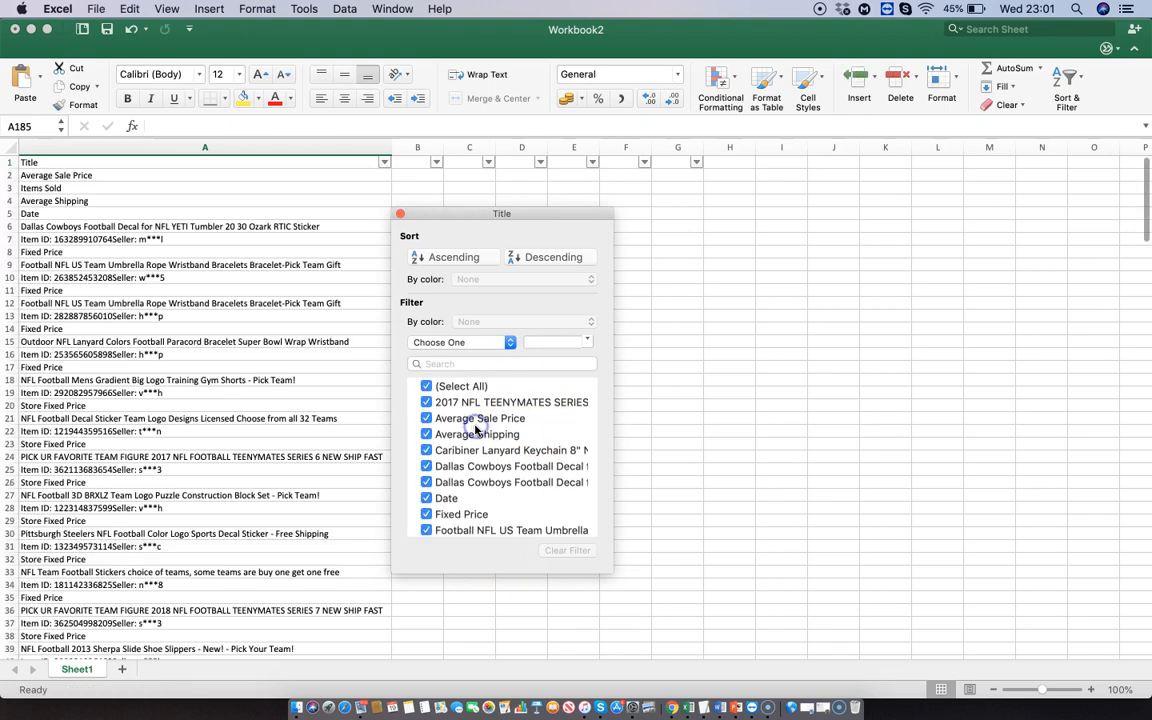
# Step: Filter the Title column to rows that contain "item id"
pyautogui.click(507, 345)
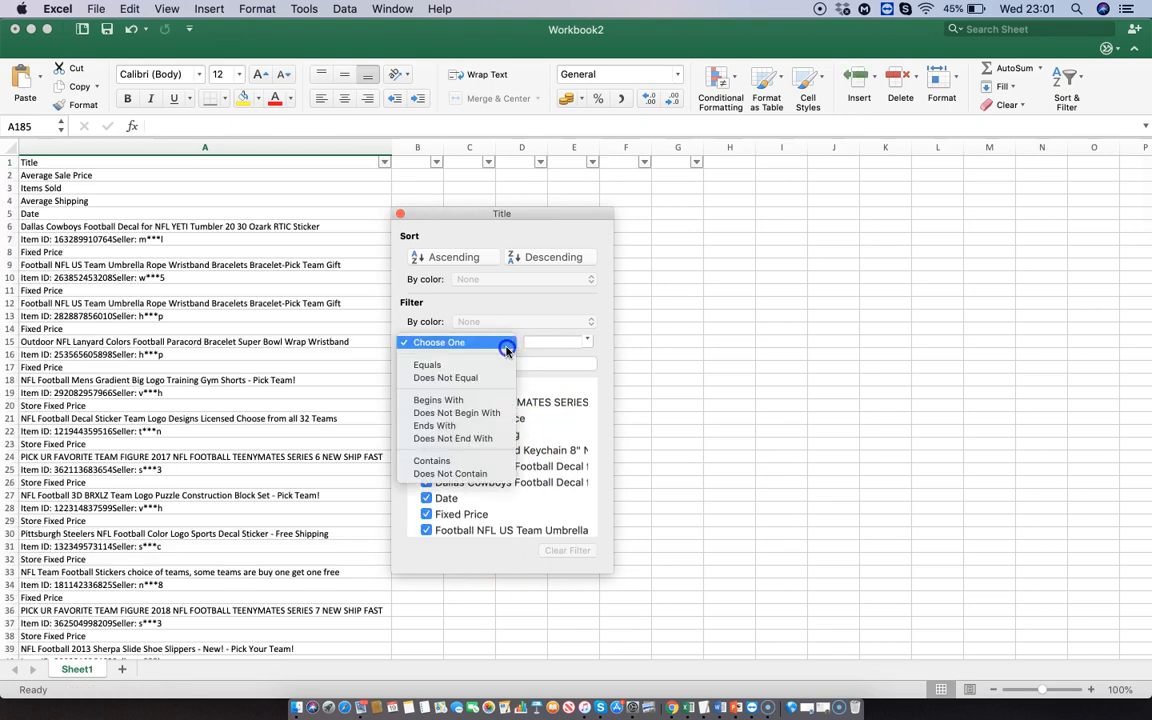
pyautogui.click(465, 461)
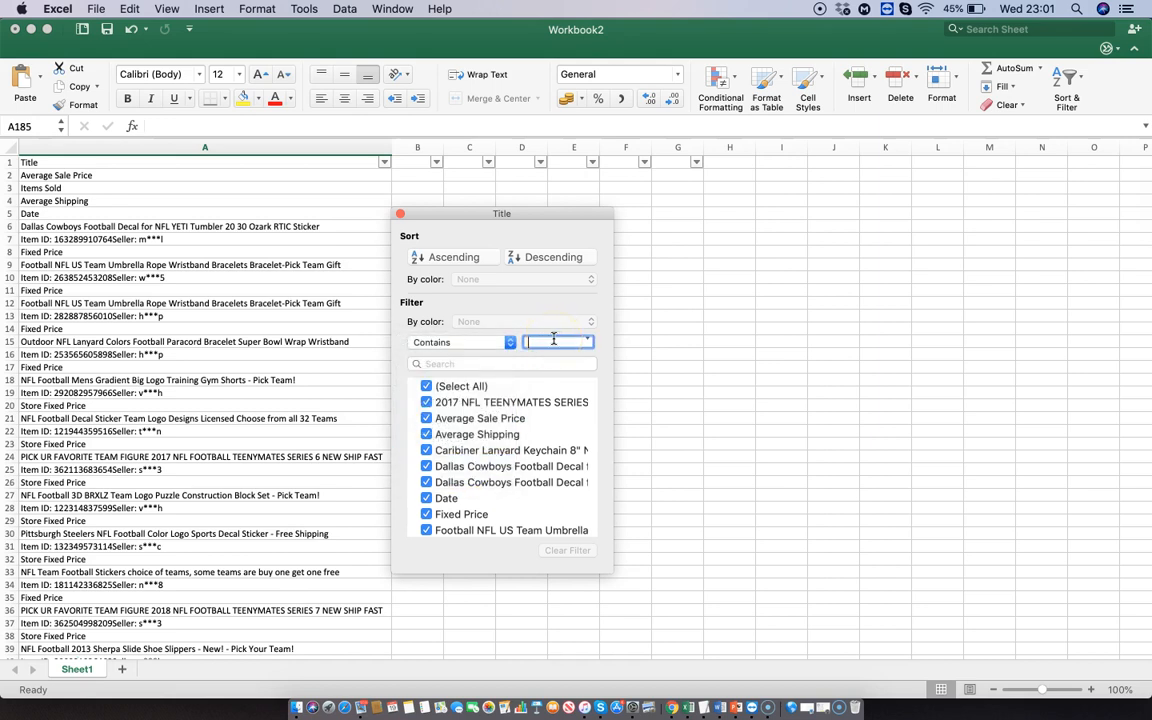
pyautogui.write('iv')
pyautogui.press('BackSpace')
pyautogui.press('BackSpace')
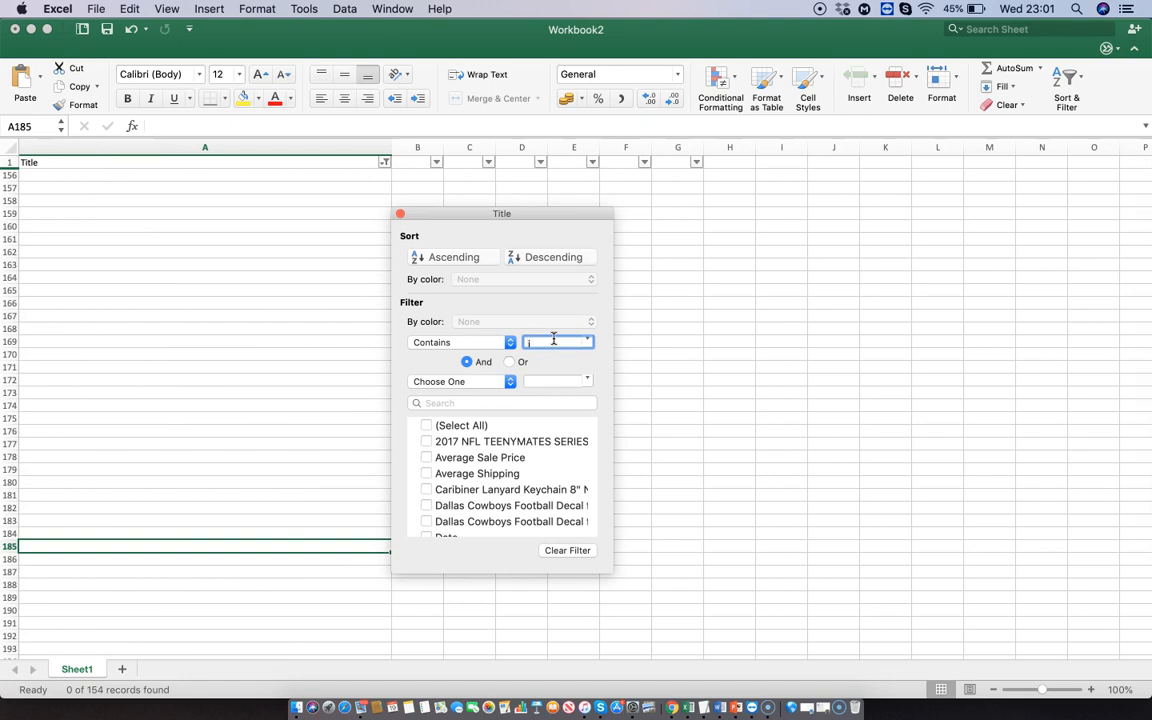
pyautogui.write('item')
pyautogui.press('BackSpace')
pyautogui.write('em')
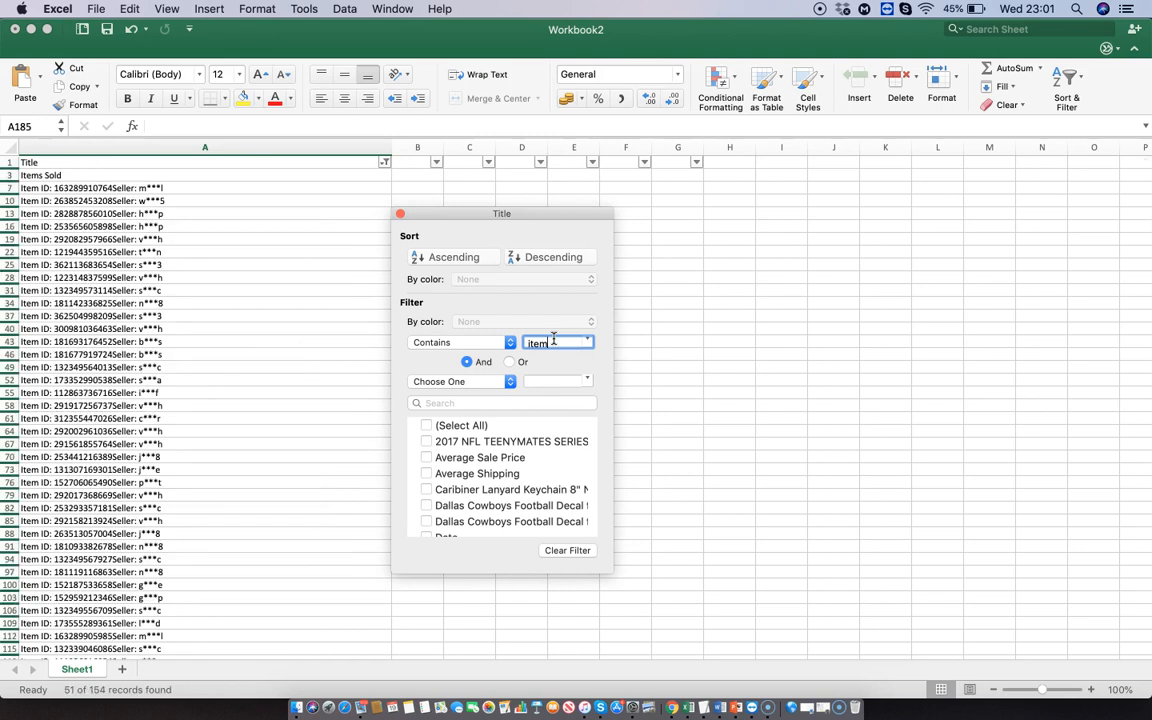
pyautogui.click(263, 417)
# Step: Delete all the filtered Item ID rows from row 7 down, keeping the Title header
pyautogui.moveTo(8, 174); pyautogui.dragTo(92, 465)
pyautogui.rightClick(175, 352)
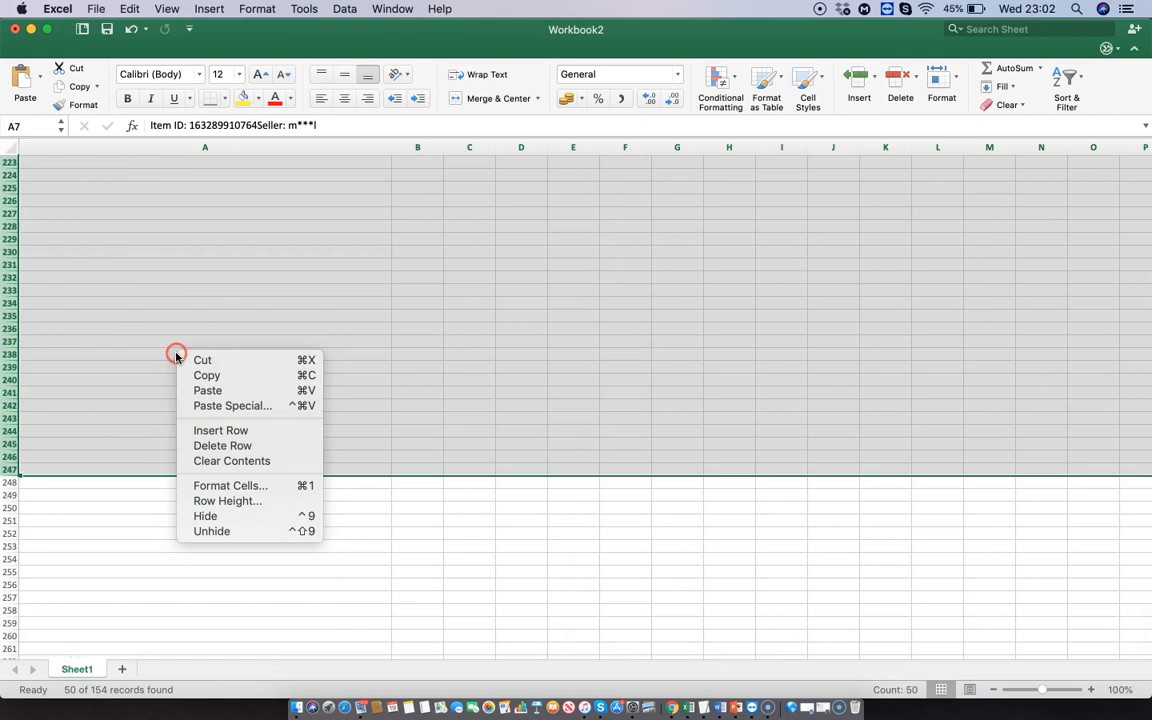
pyautogui.click(201, 446)
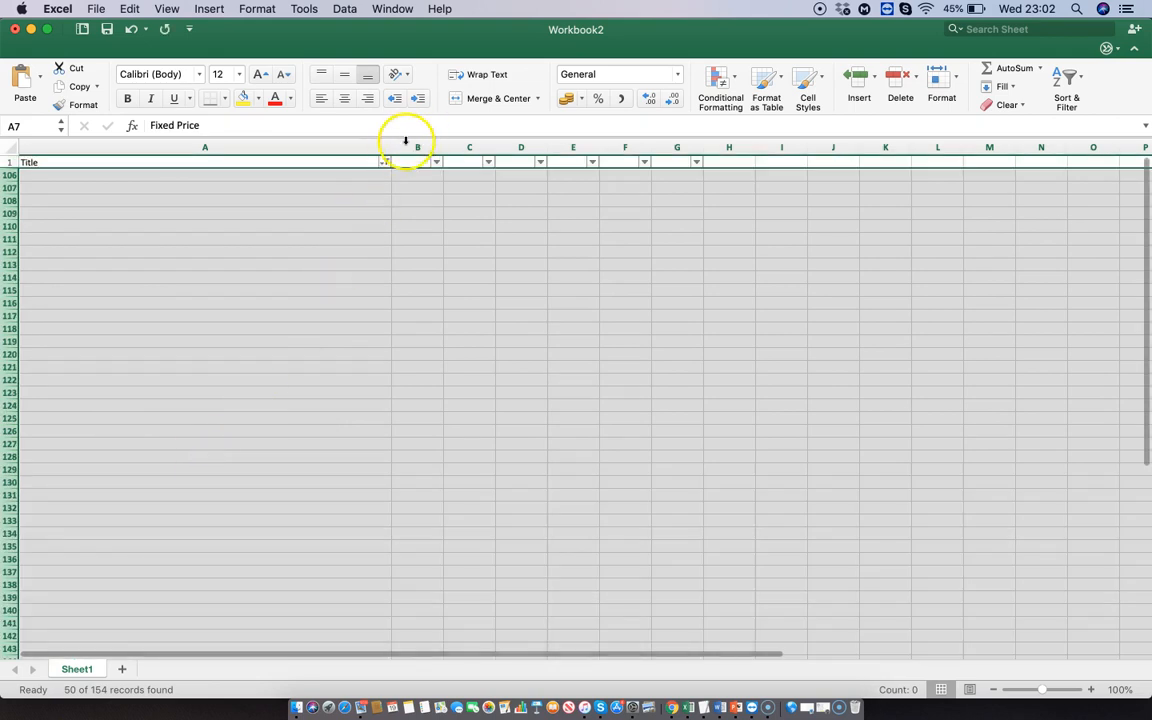
# Step: Filter the Title column to rows containing "fixed price" and delete all of those rows below the header
pyautogui.click(382, 163)
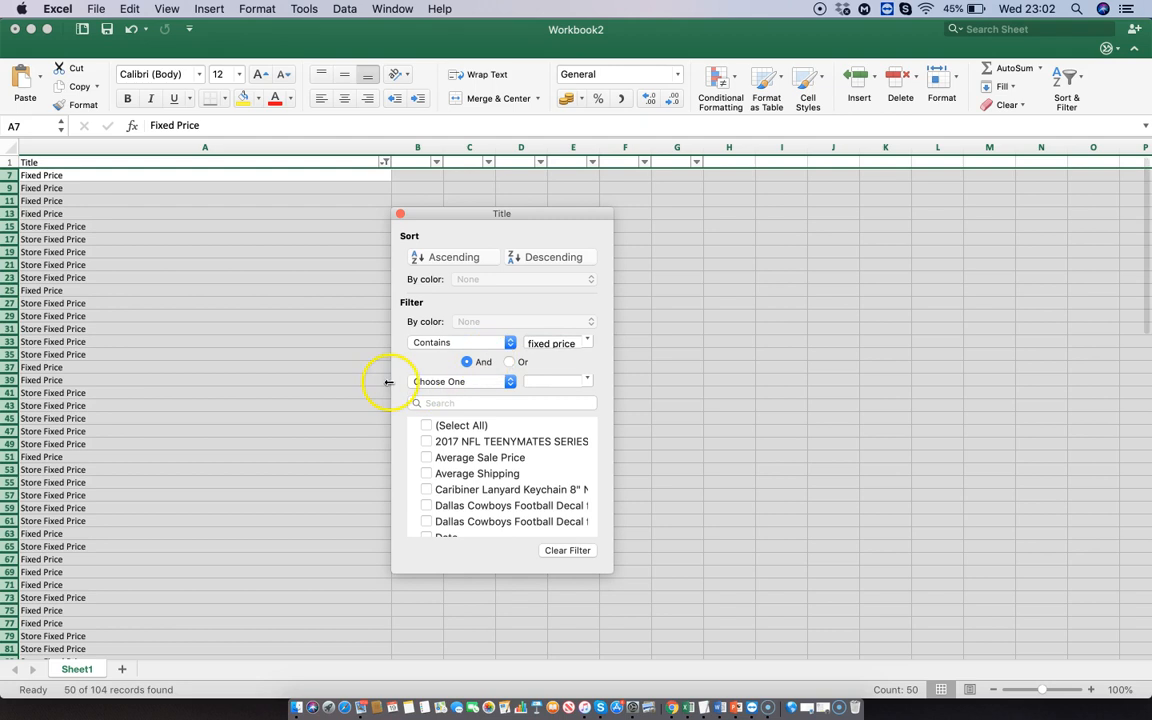
pyautogui.click(278, 371)
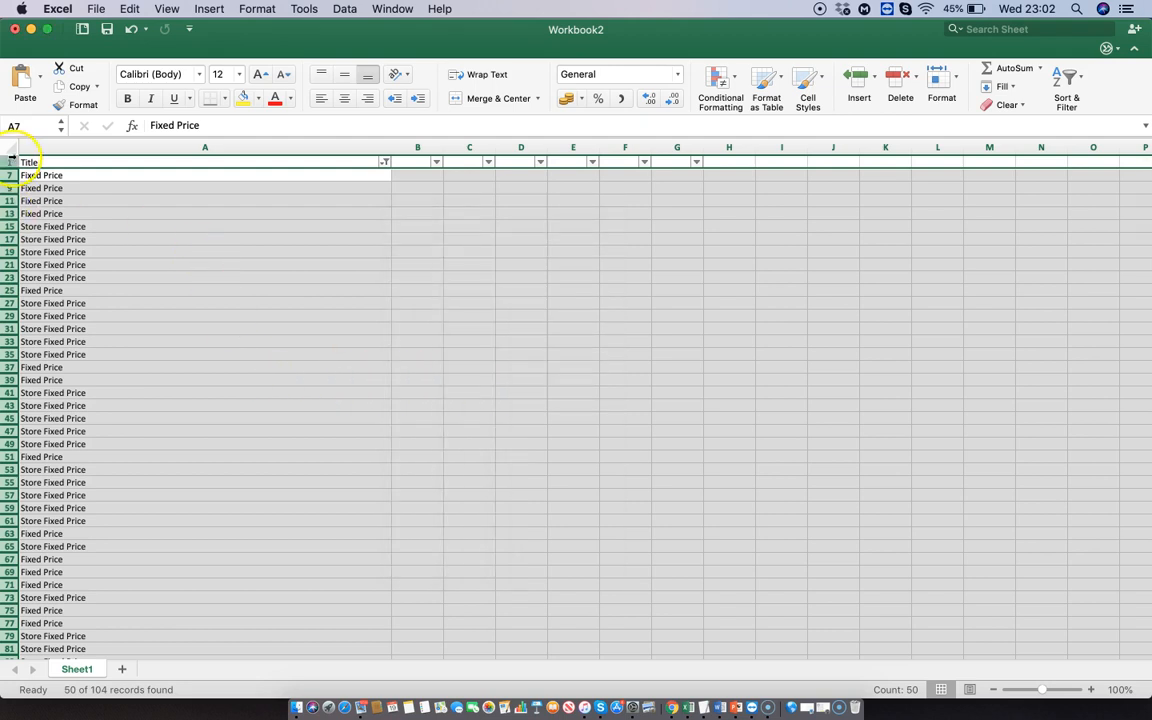
pyautogui.moveTo(8, 175); pyautogui.dragTo(50, 580)
pyautogui.rightClick(118, 470)
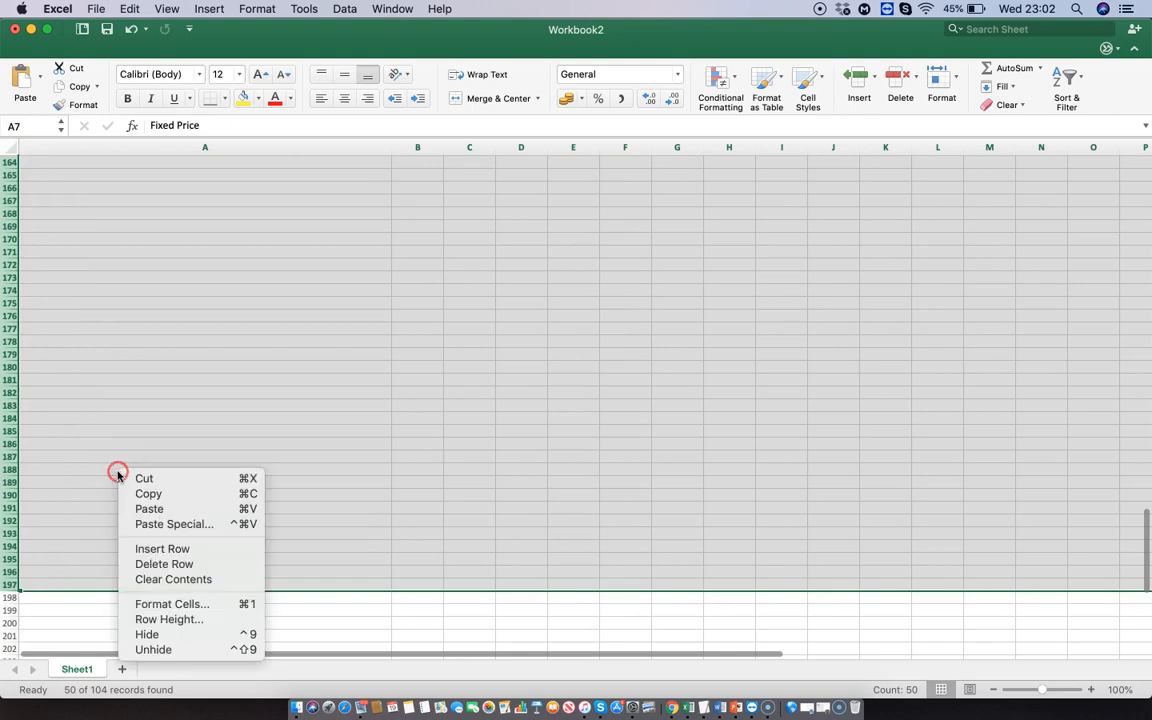
pyautogui.click(196, 566)
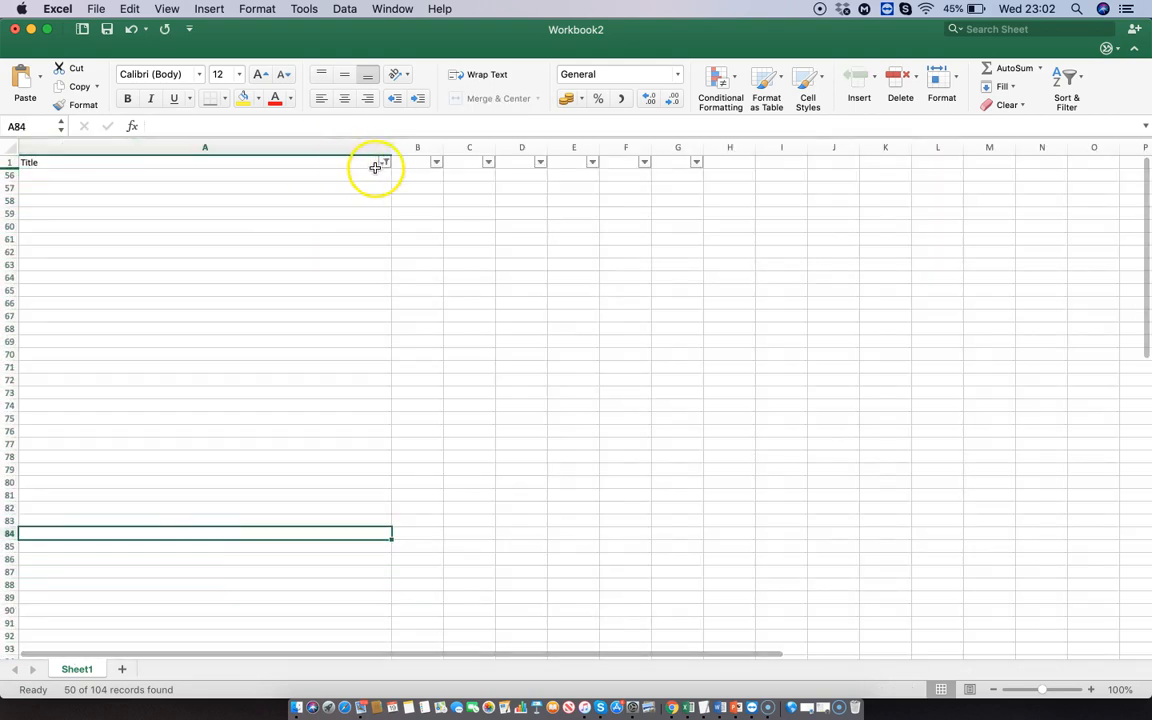
# Step: Select all values in the Title filter again and delete rows 2 through 5, Average Sale Price to Date
pyautogui.click(384, 164)
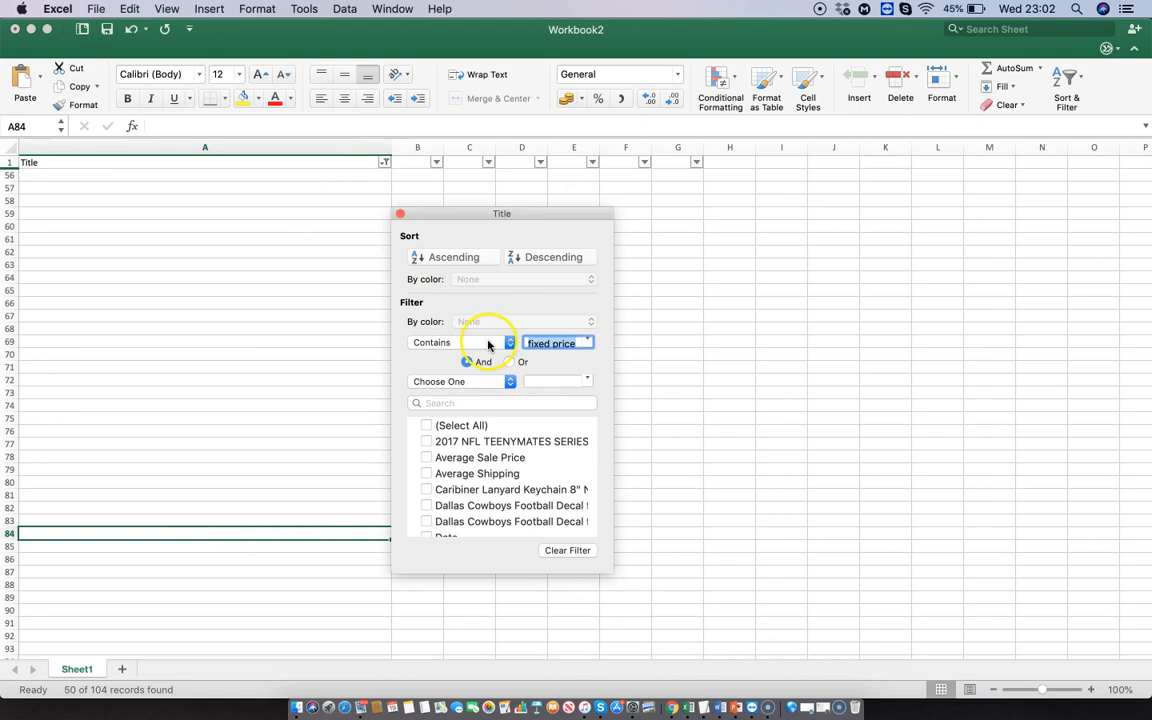
pyautogui.click(426, 425)
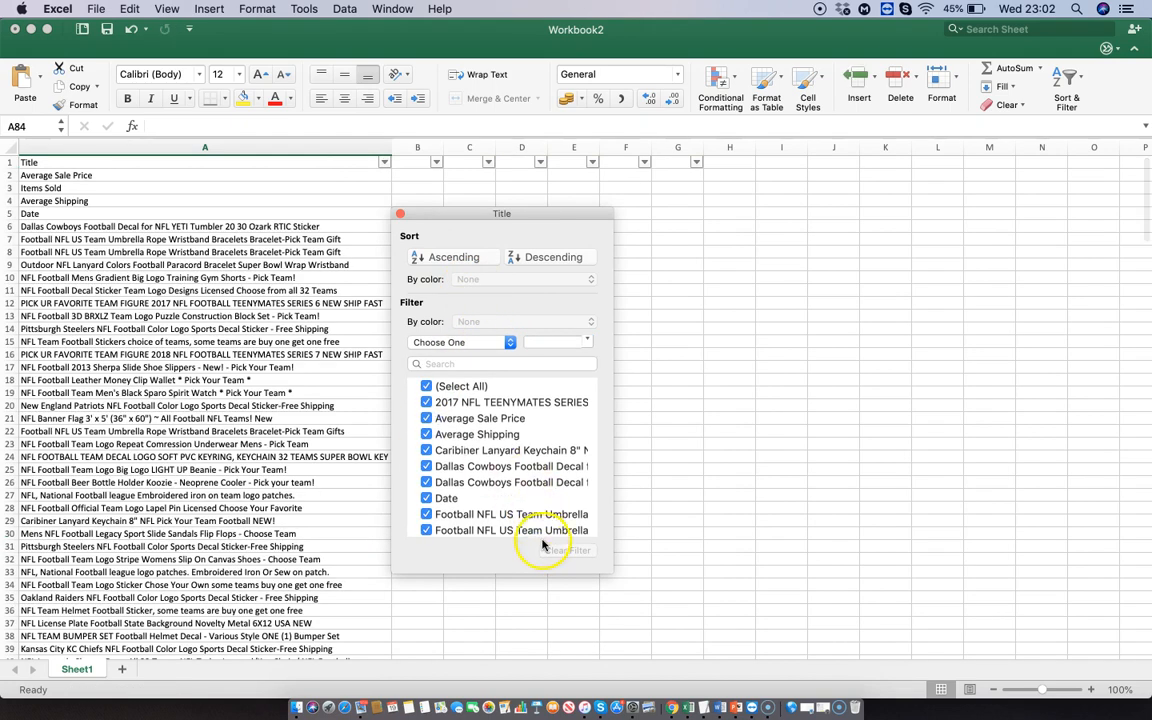
pyautogui.click(723, 492)
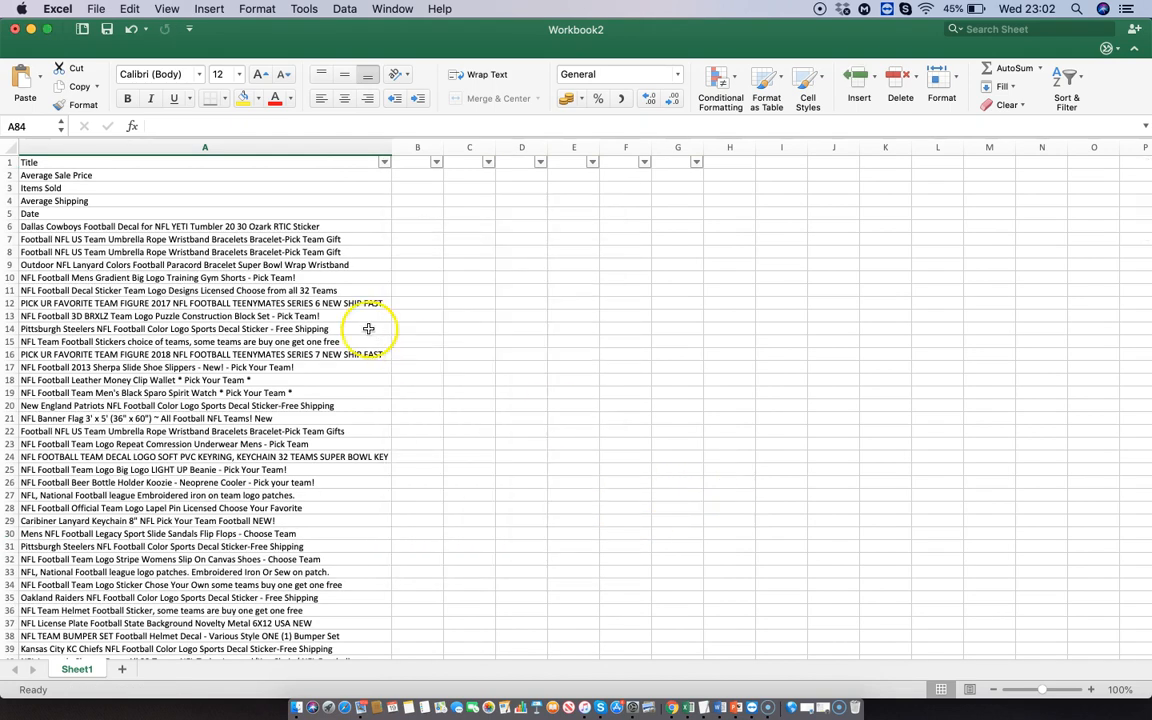
pyautogui.moveTo(8, 175); pyautogui.dragTo(8, 208)
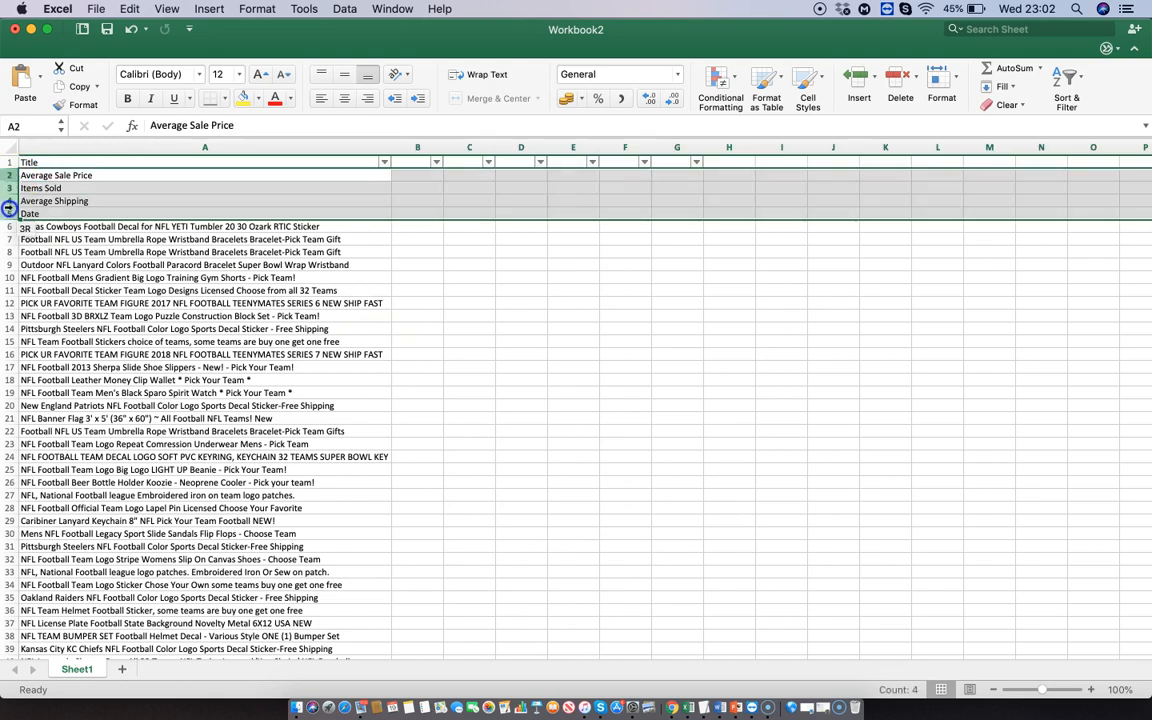
pyautogui.rightClick(86, 198)
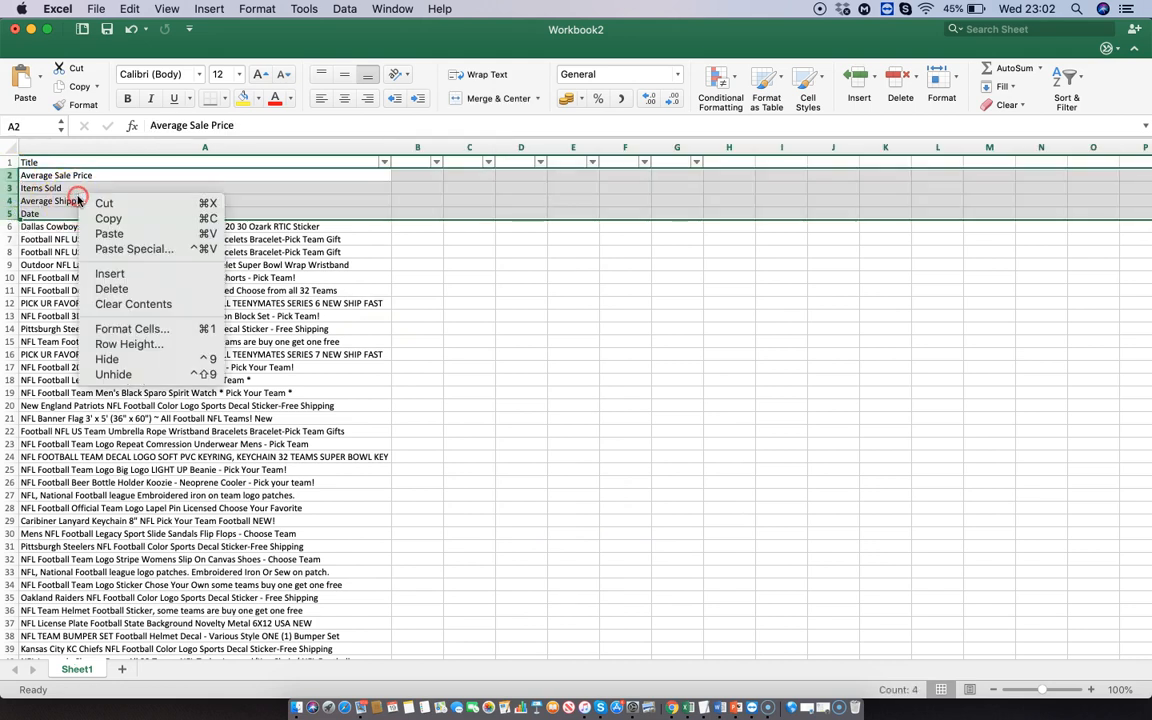
pyautogui.click(112, 289)
# Step: Copy the listing titles in cells A2 through A51, leaving out the Title header
pyautogui.scroll(-10, 116, 290)
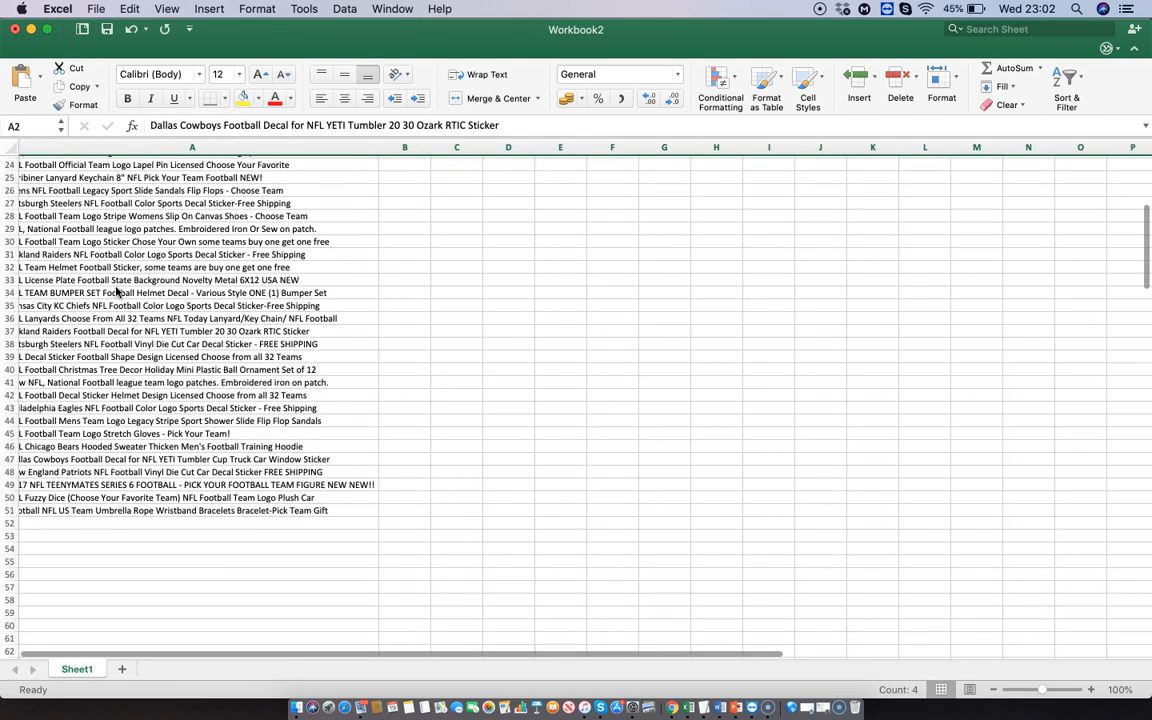
pyautogui.hscroll(-1, 116, 290)
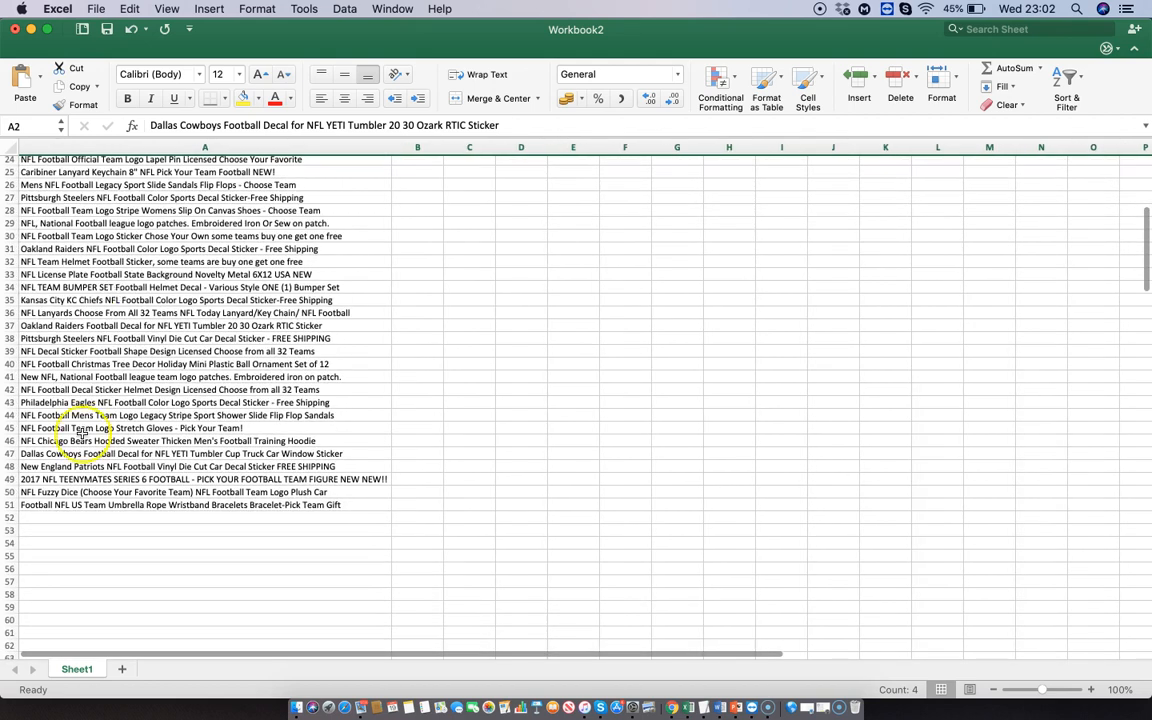
pyautogui.moveTo(86, 505); pyautogui.dragTo(108, 90)
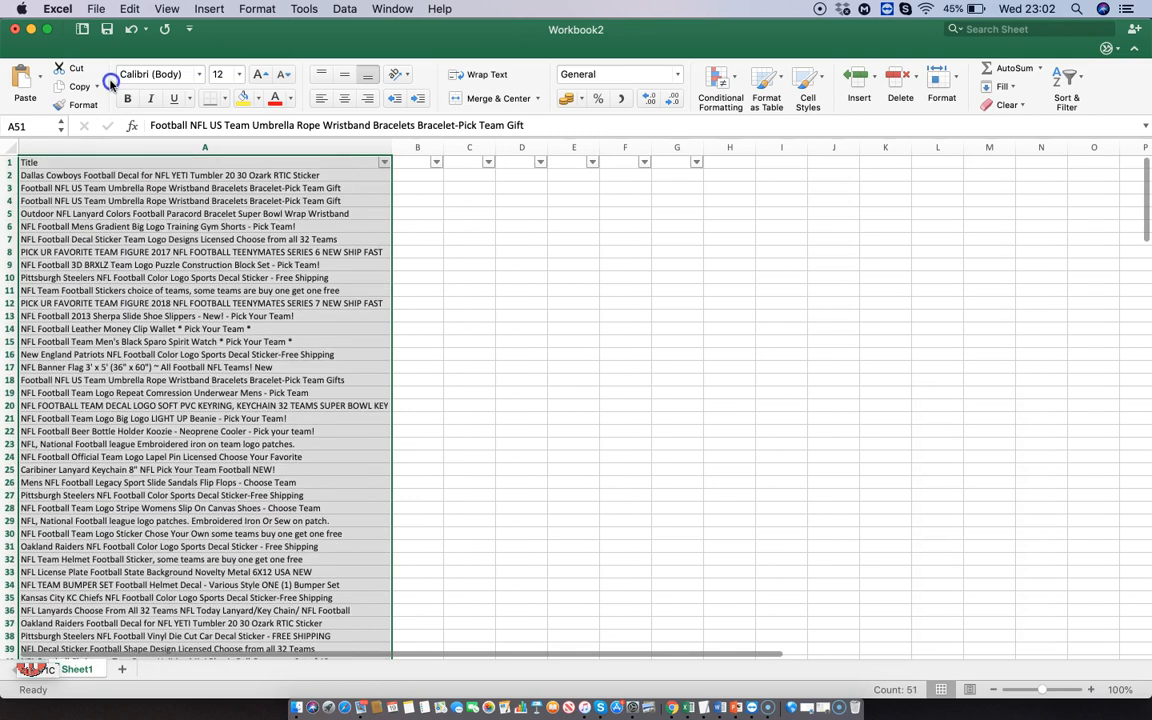
pyautogui.moveTo(104, 162); pyautogui.dragTo(104, 178)
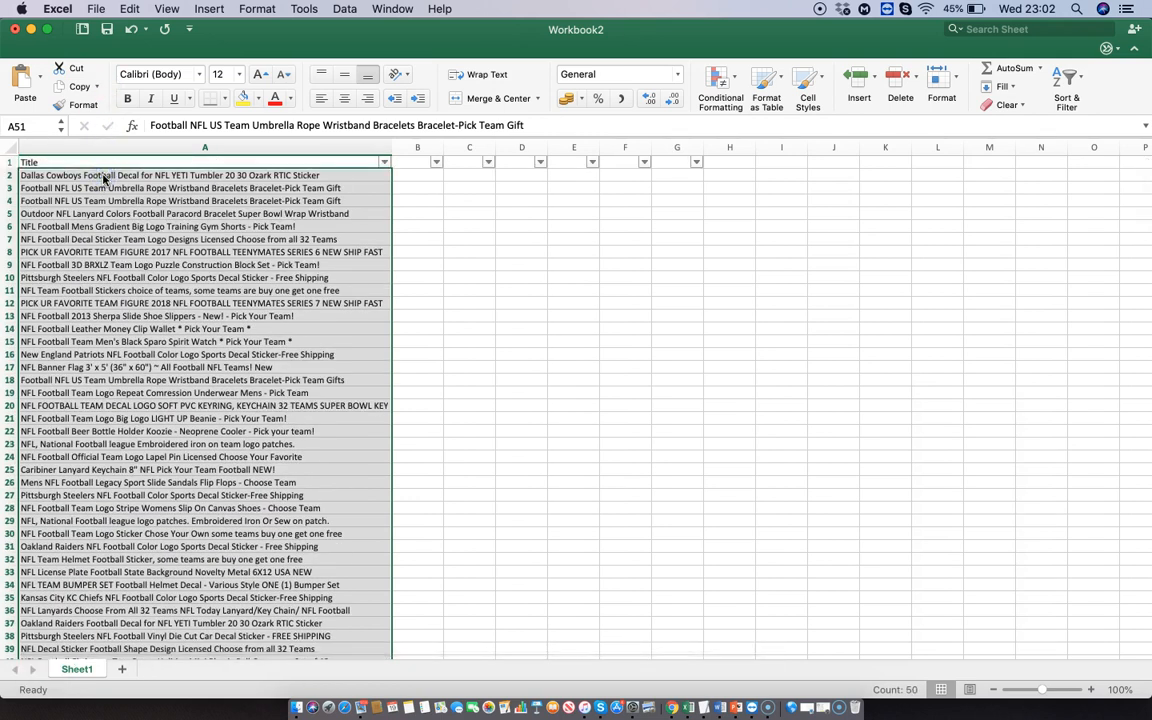
pyautogui.press('super+c')
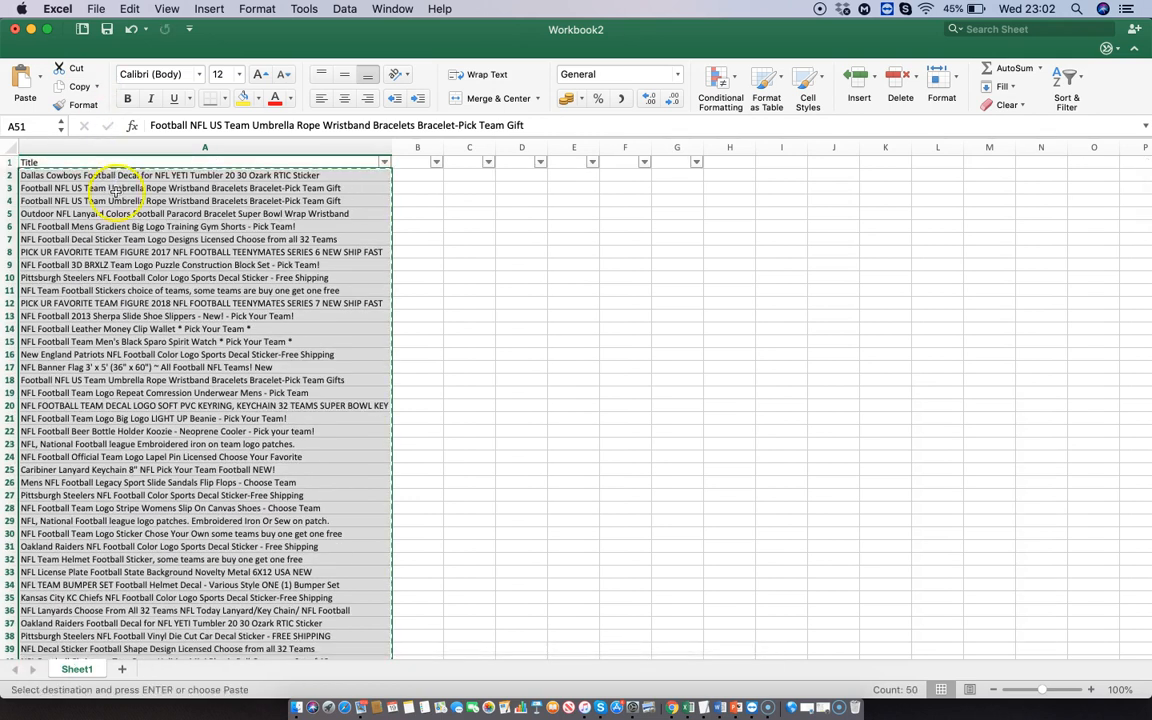
# Step: Open TextEdit and create a new blank document
pyautogui.click(329, 708)
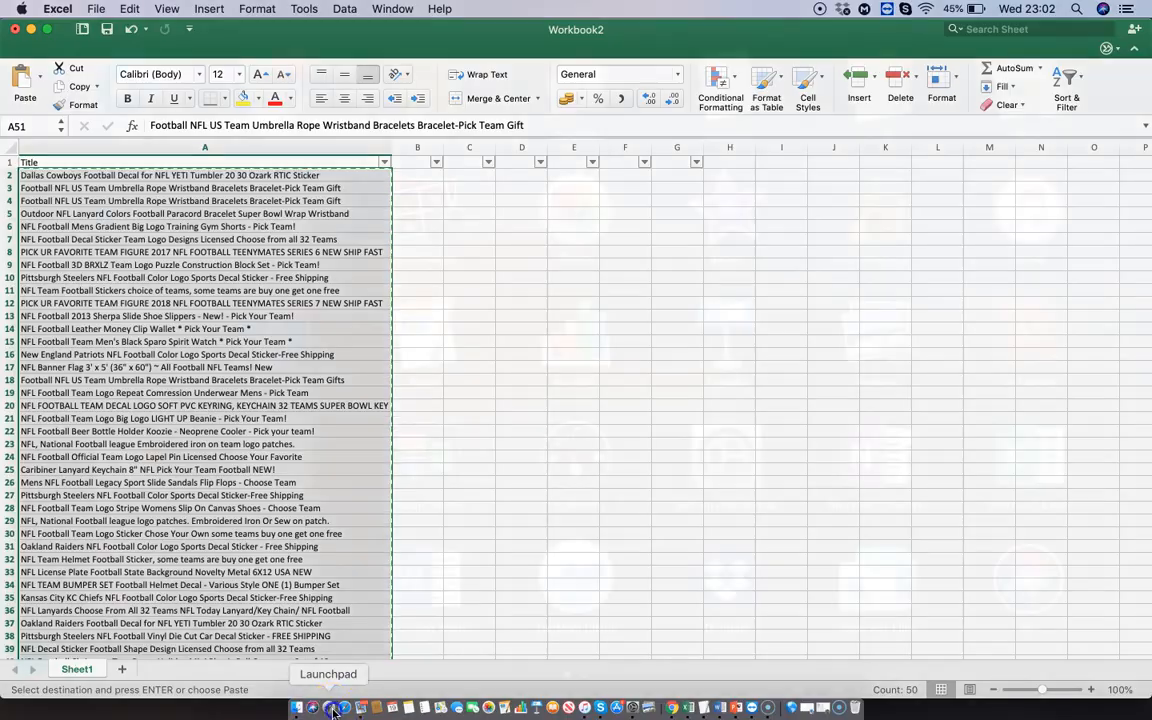
pyautogui.click(606, 31)
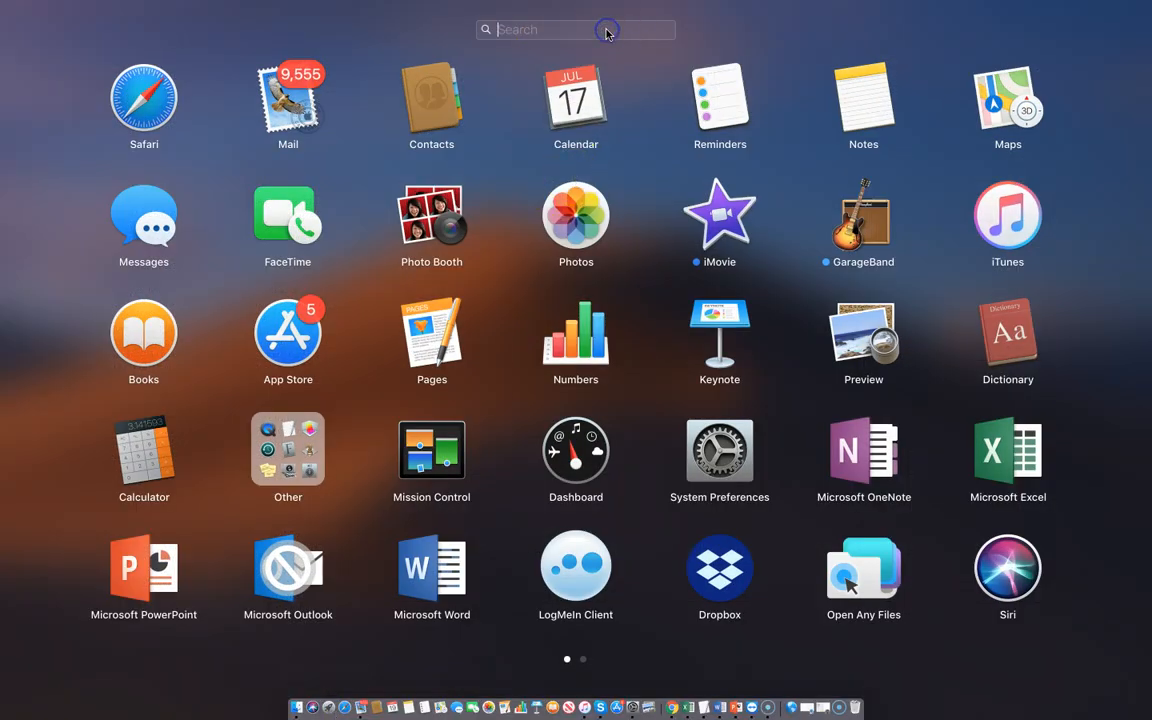
pyautogui.write('te')
pyautogui.click(352, 148)
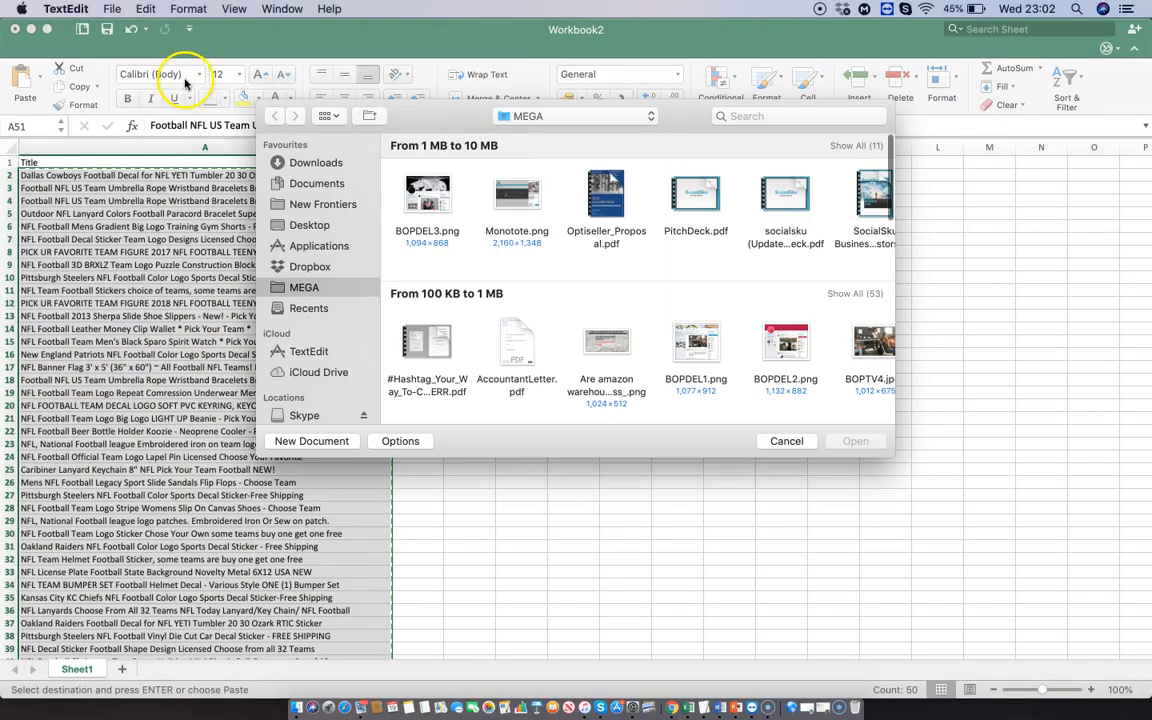
pyautogui.click(114, 9)
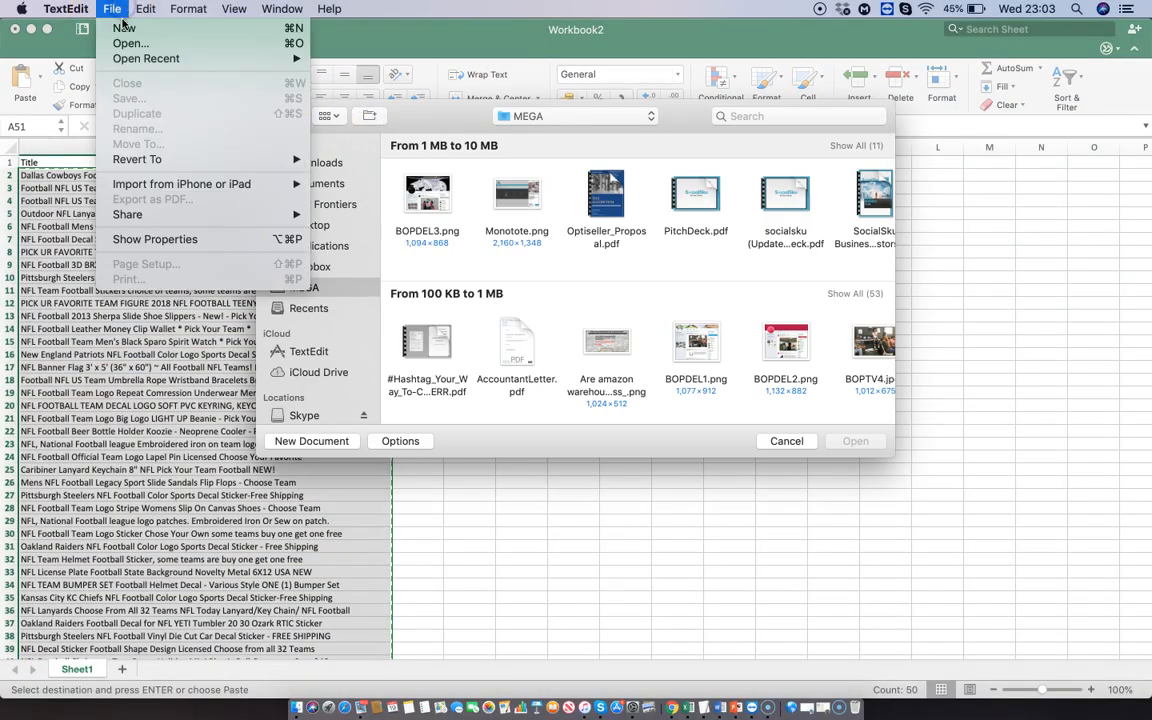
pyautogui.click(124, 28)
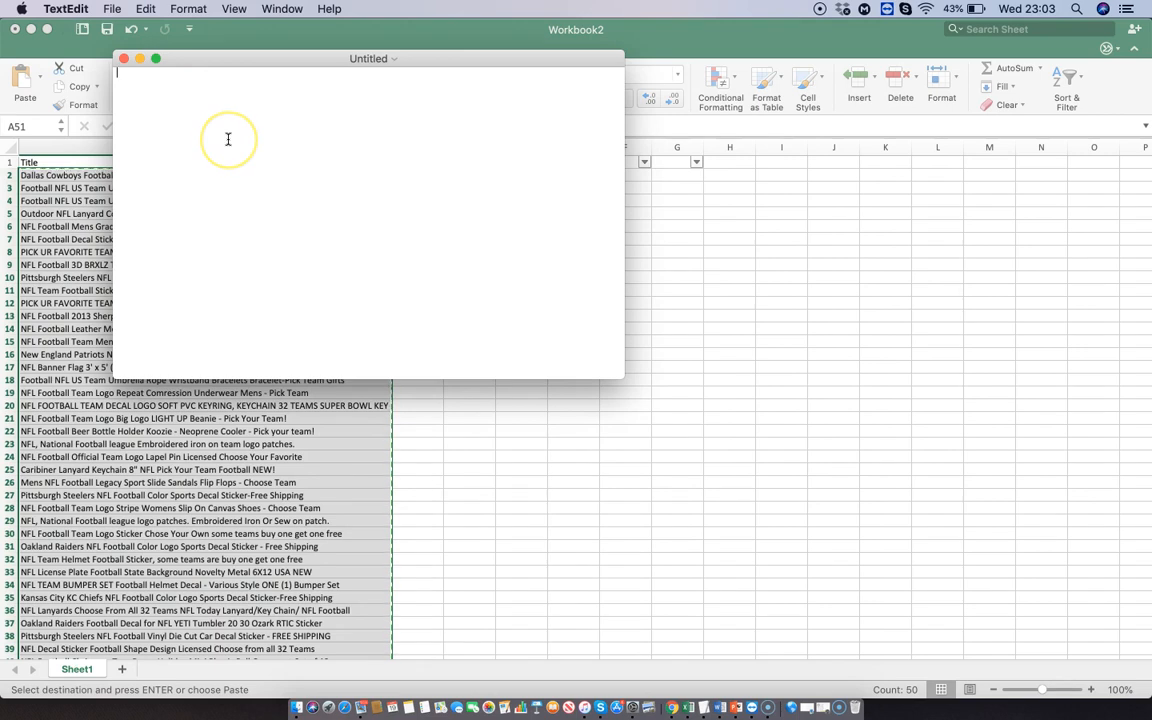
# Step: Paste the copied listing titles into the blank document and save it as TerapeakNFL
pyautogui.press('super+v')
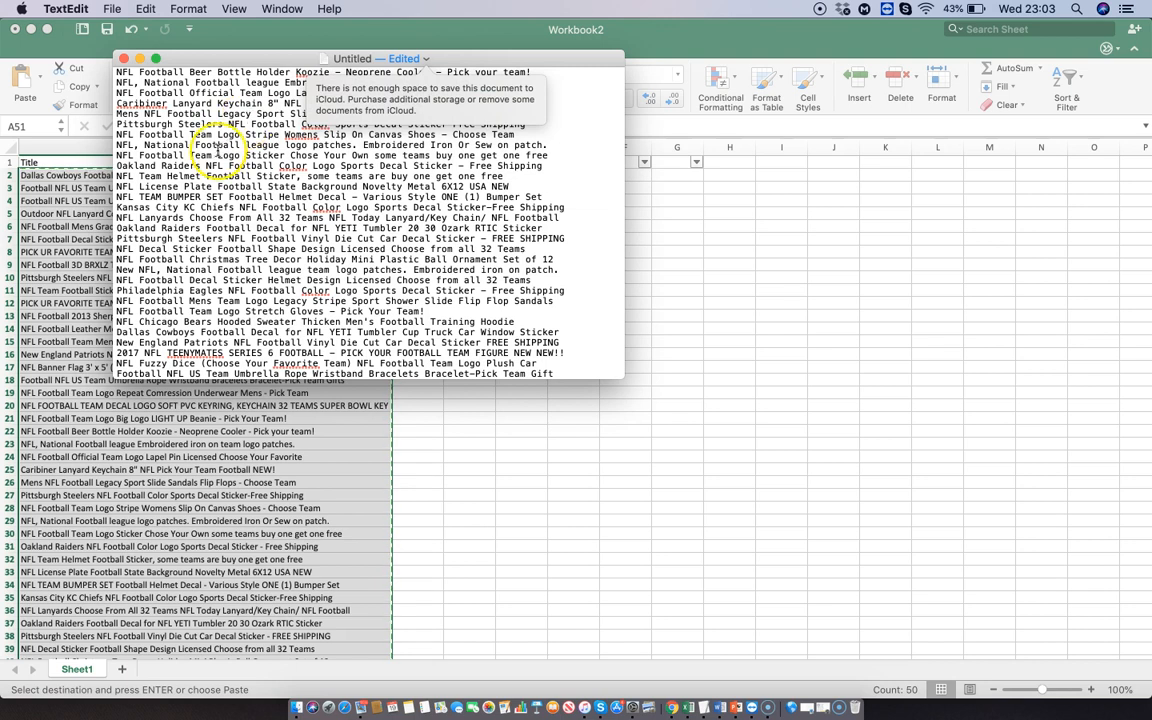
pyautogui.click(110, 9)
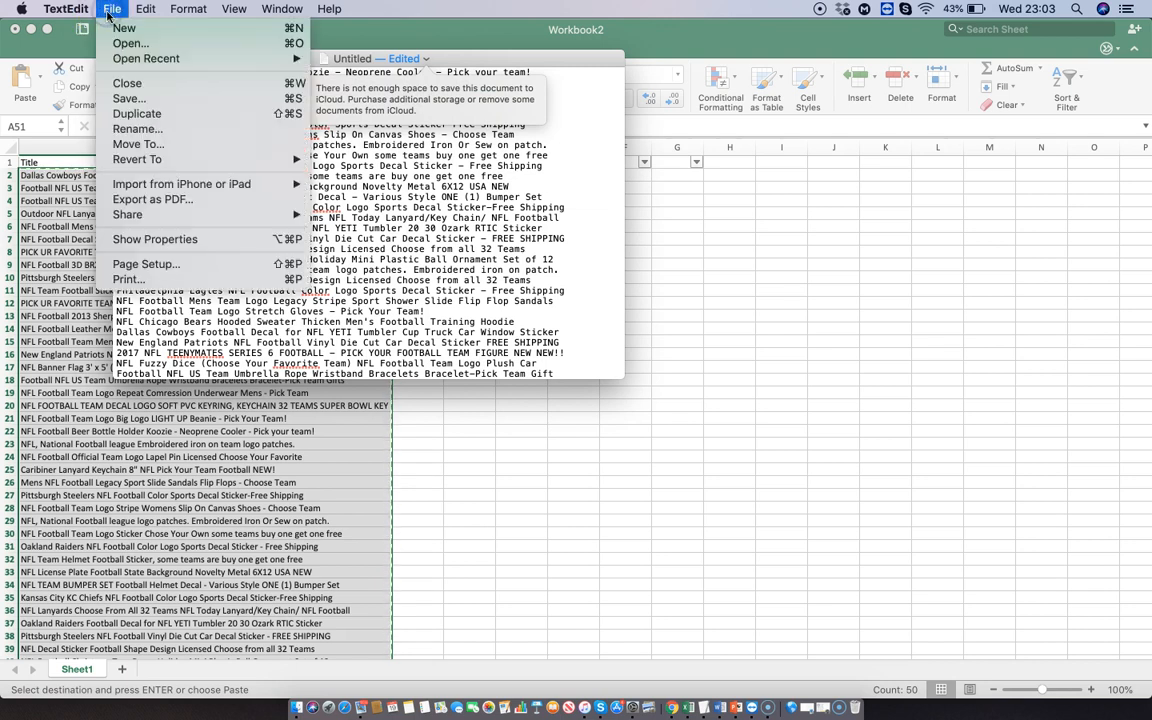
pyautogui.click(125, 98)
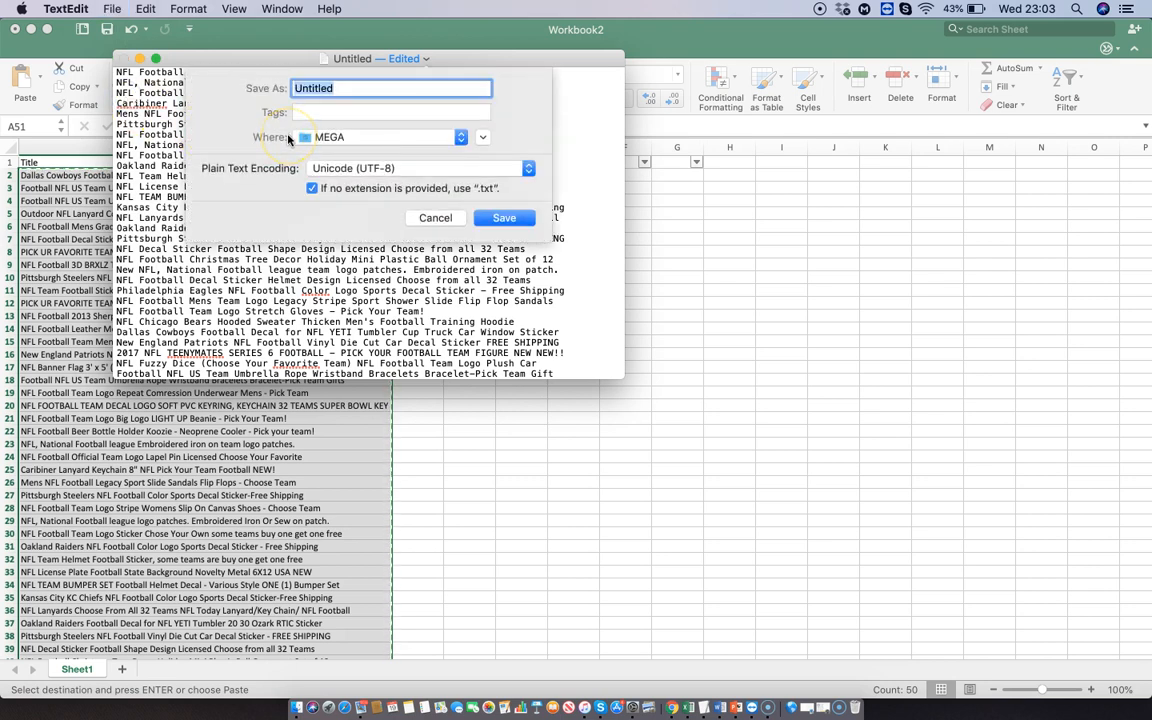
pyautogui.write('TerapeakNFL')
pyautogui.click(505, 217)
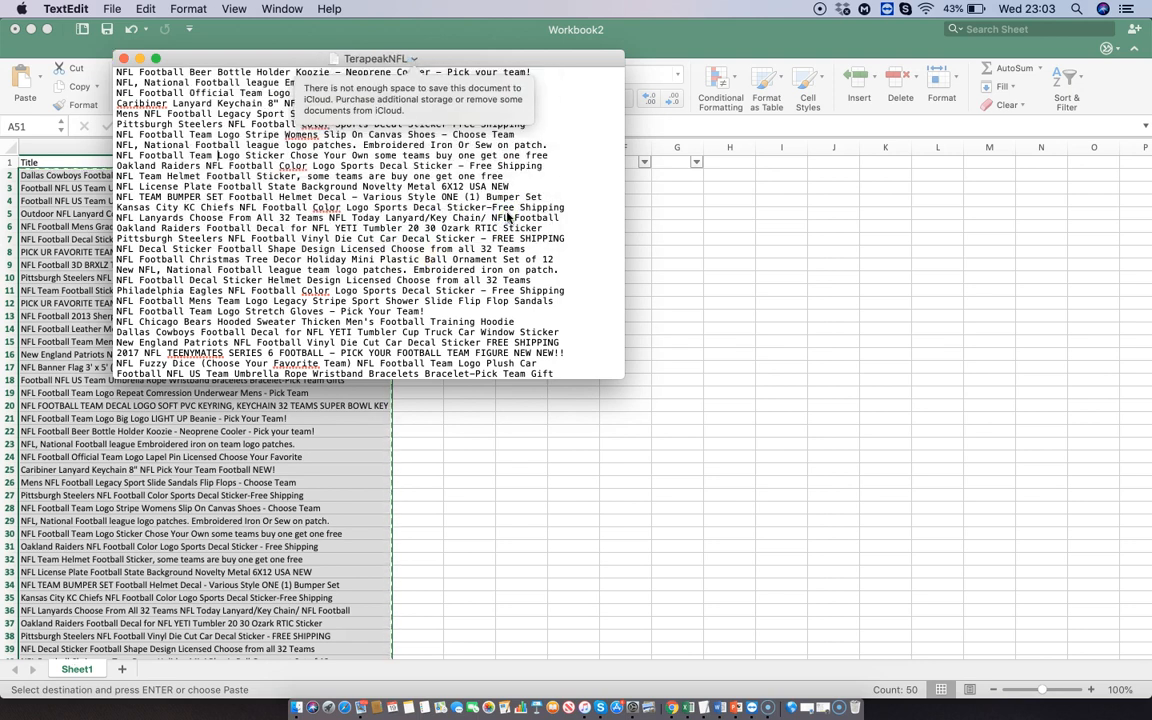
# Step: Switch to the Tweet-Eye eBay Partner Text Import page in Chrome and choose Terapeak Tests - Facebook as the eBay campaign ID
pyautogui.click(447, 410)
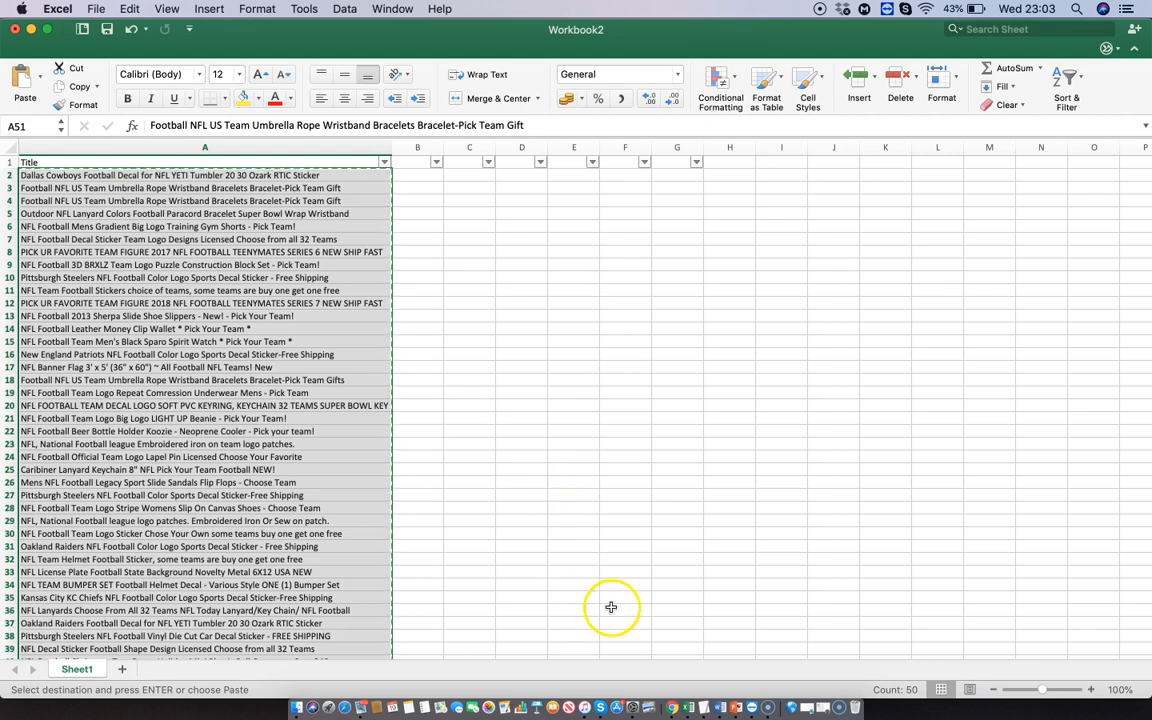
pyautogui.click(673, 708)
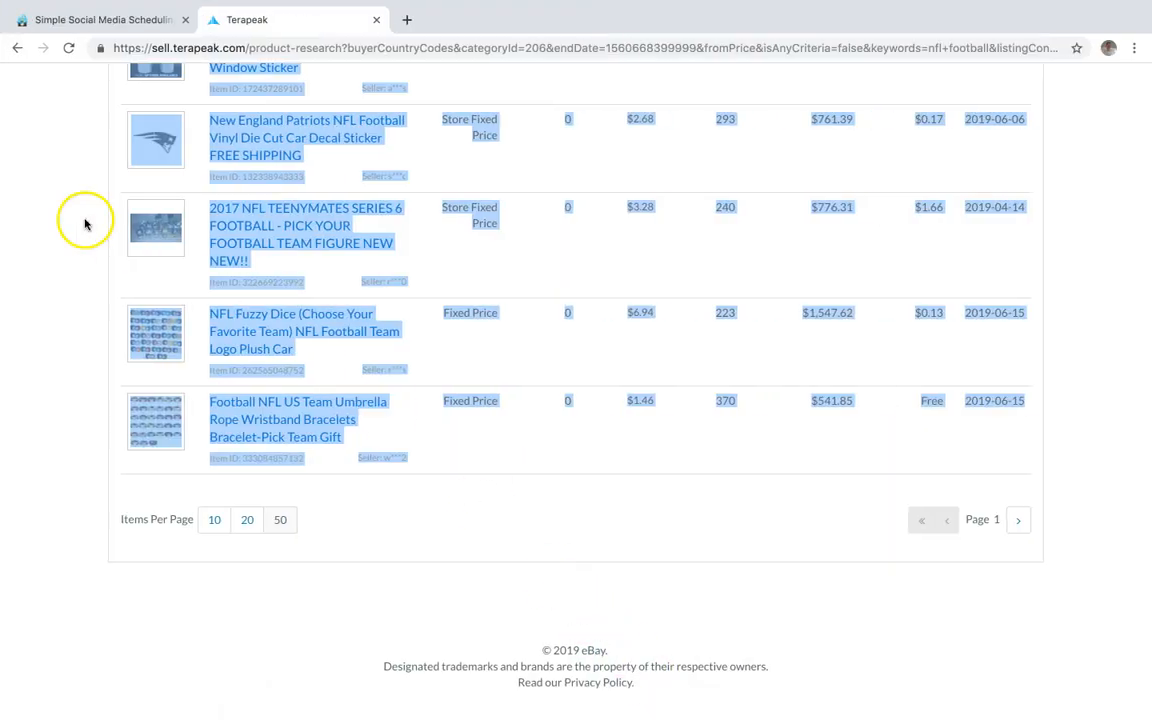
pyautogui.click(112, 20)
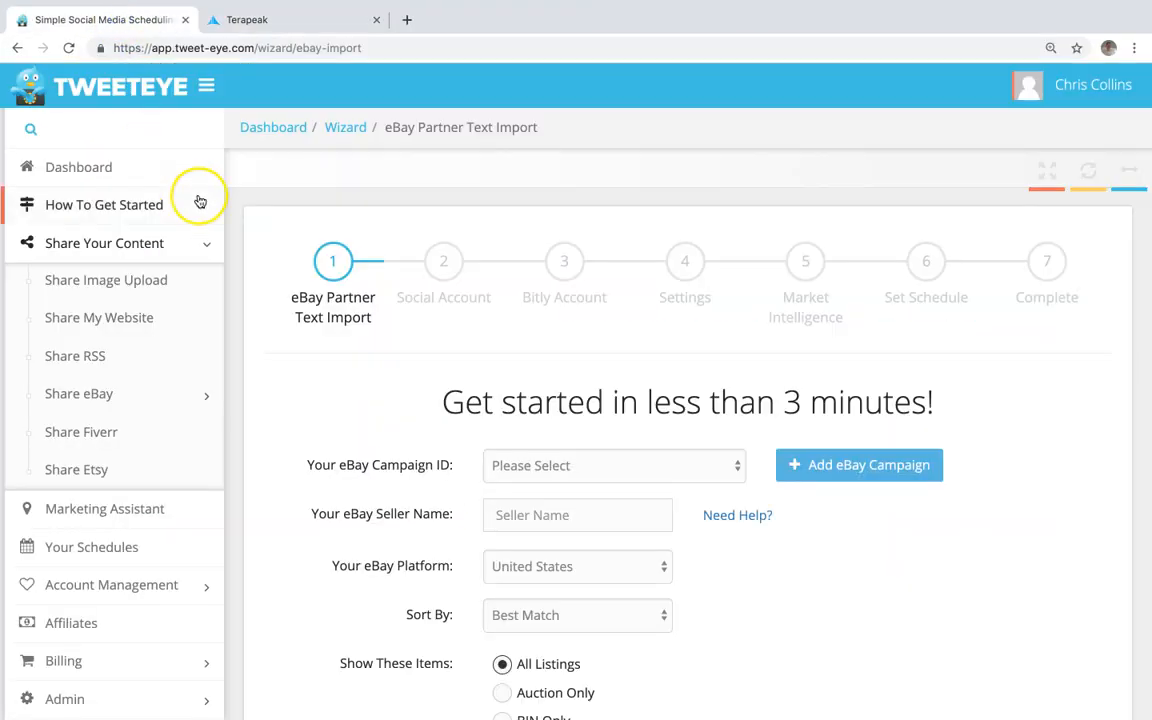
pyautogui.scroll(-3, 391, 198)
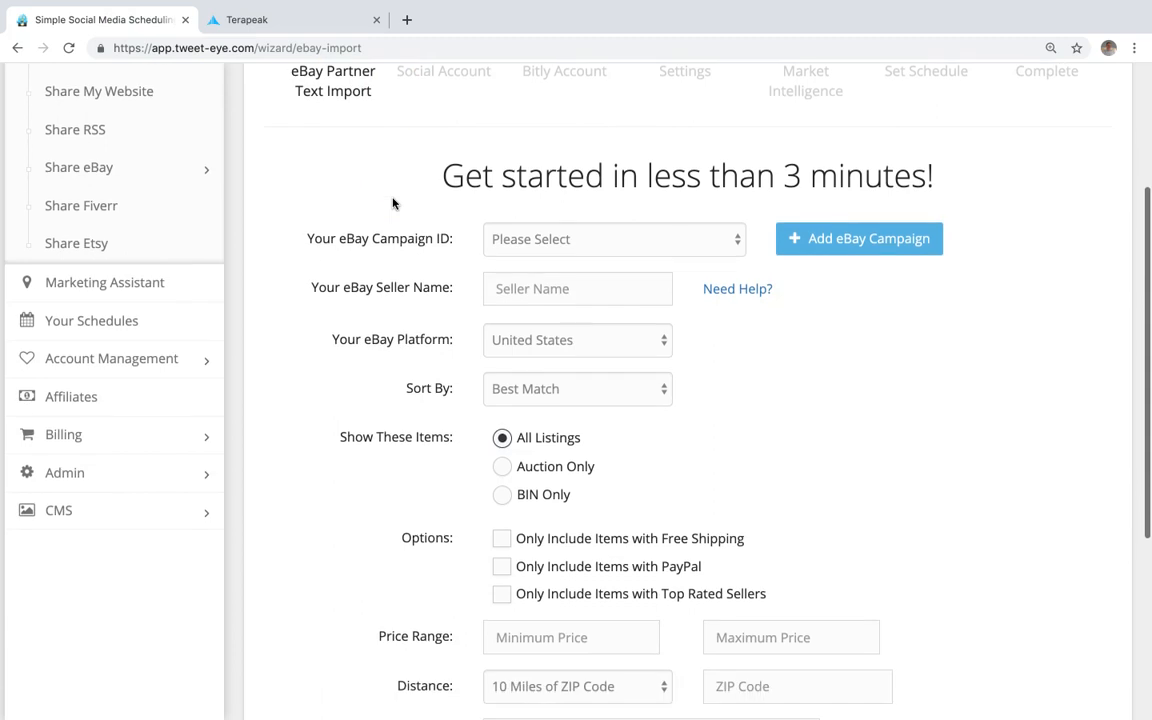
pyautogui.click(666, 243)
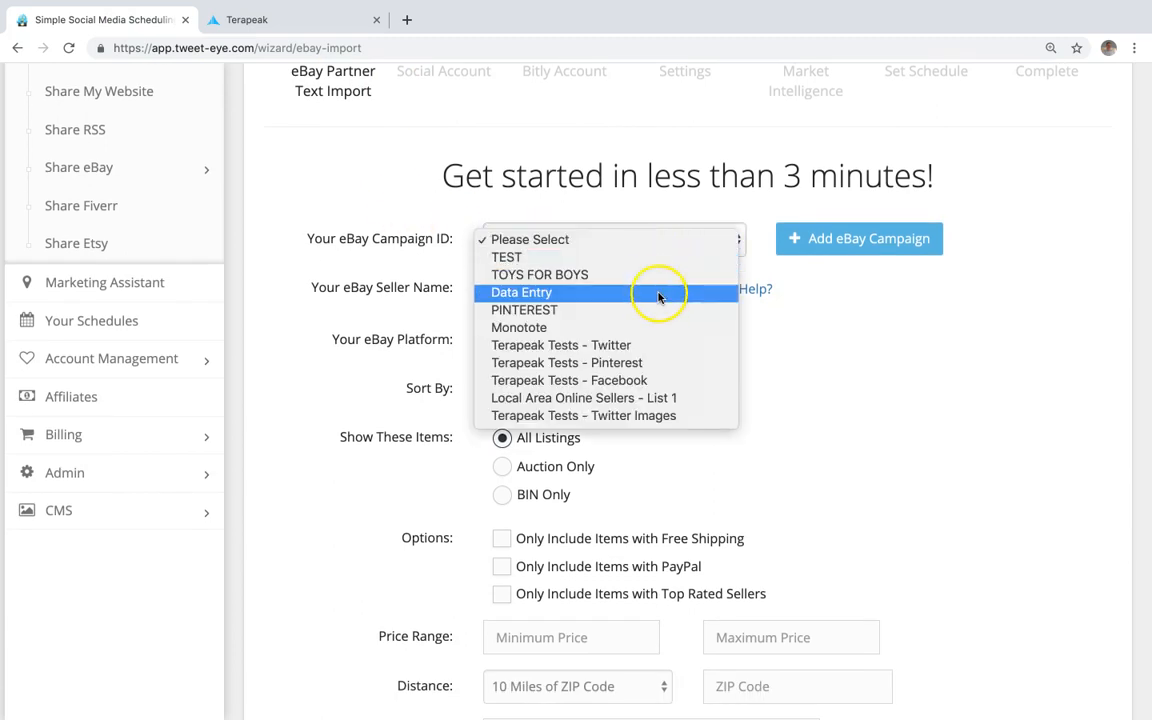
pyautogui.click(641, 377)
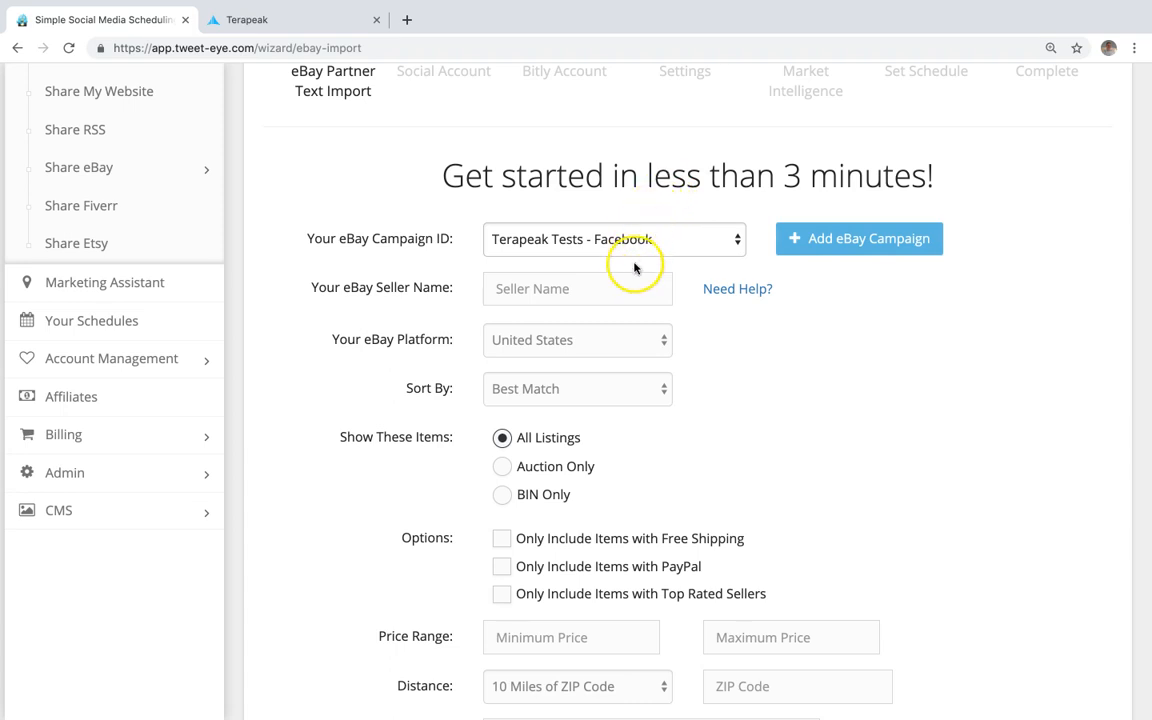
# Step: Limit the items shown in the eBay import to BIN Only
pyautogui.scroll(-1, 631, 268)
pyautogui.scroll(-3, 631, 272)
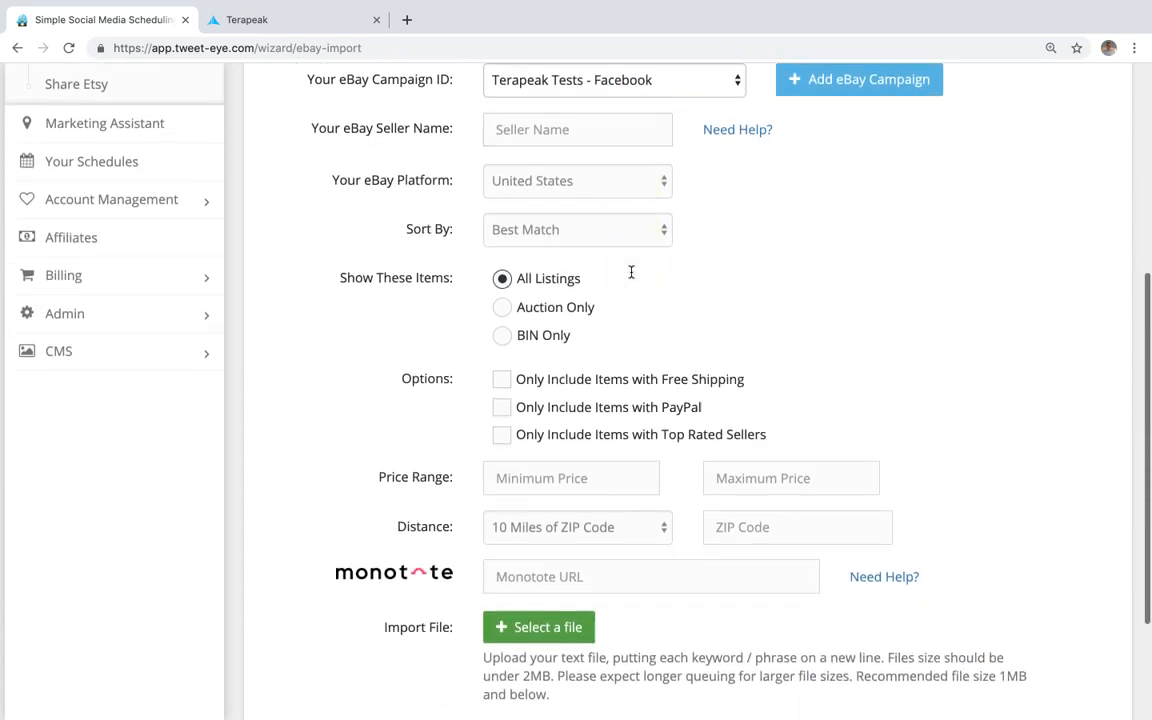
pyautogui.click(557, 310)
pyautogui.scroll(-2, 555, 311)
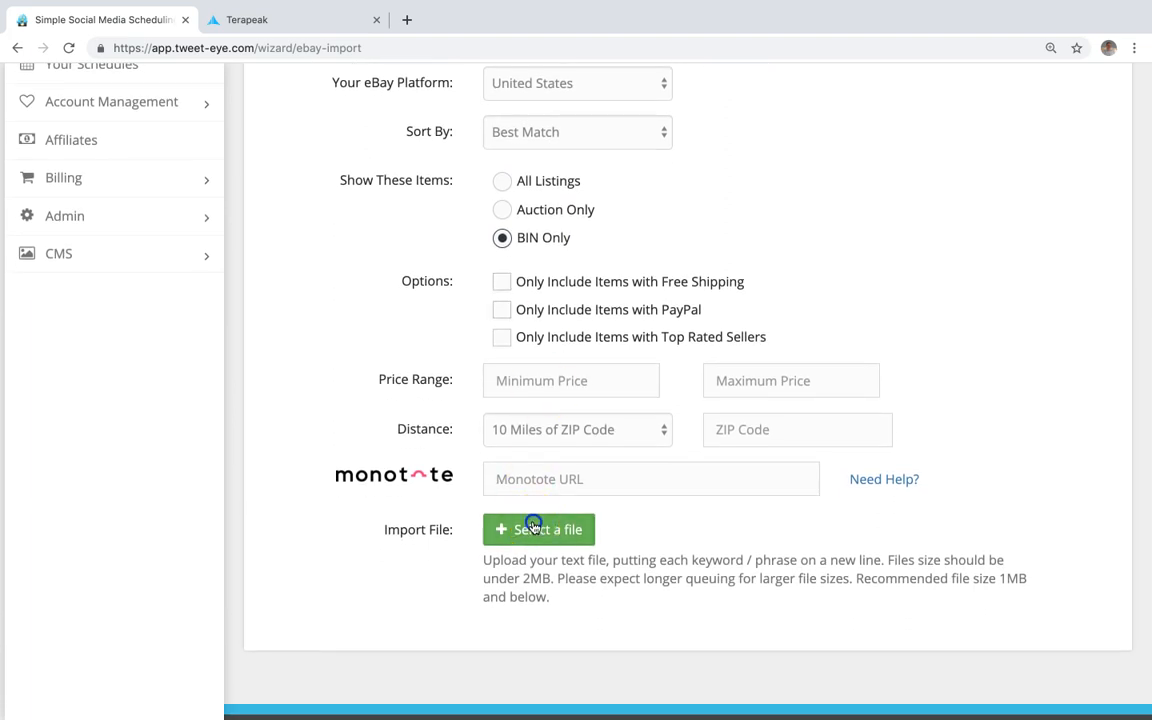
# Step: Search this Mac for "terape" and upload the TerapeakNFL text file as the import file
pyautogui.click(533, 526)
pyautogui.click(782, 18)
pyautogui.write('terape')
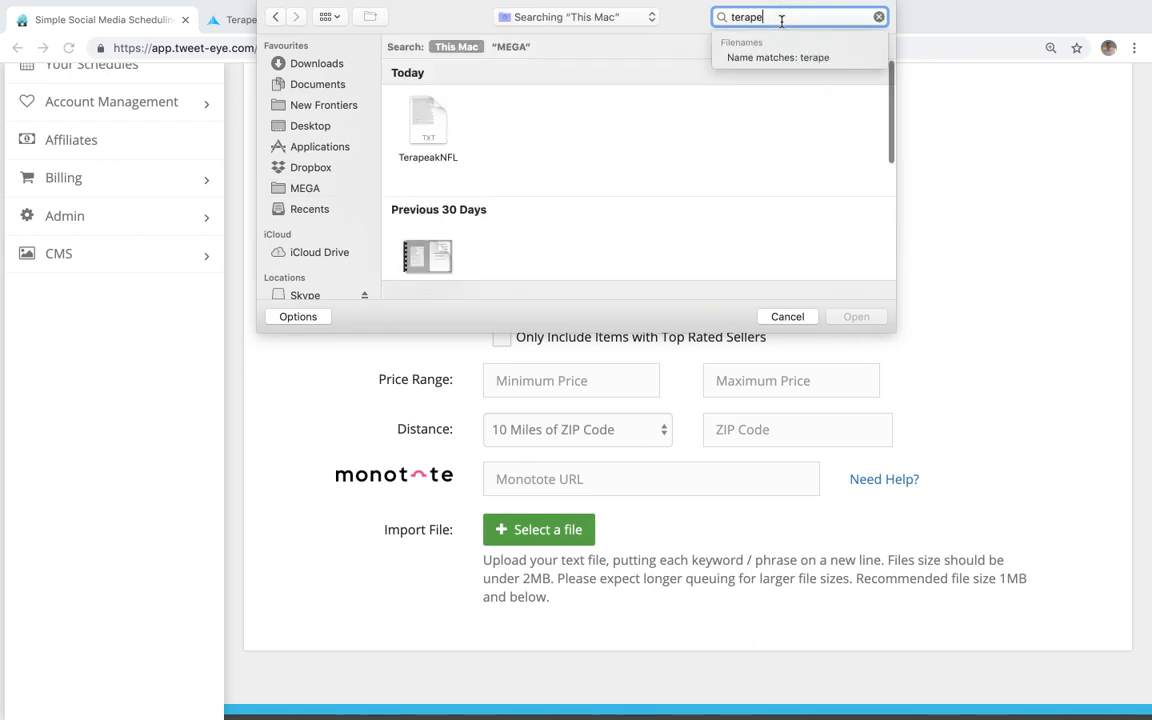
pyautogui.doubleClick(427, 125)
# Step: Select every imported keyword in the list, from the Dallas Cowboys Football Decal down to the NFL Fuzzy Dice title
pyautogui.scroll(-8, 463, 200)
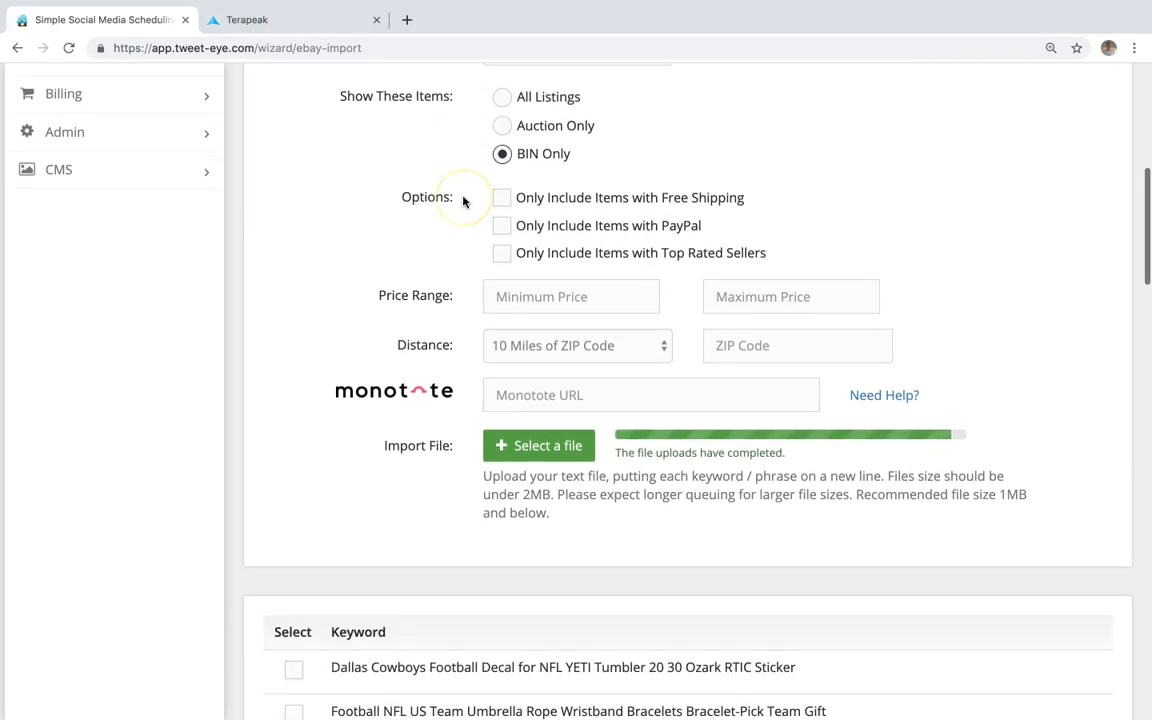
pyautogui.scroll(-5, 463, 200)
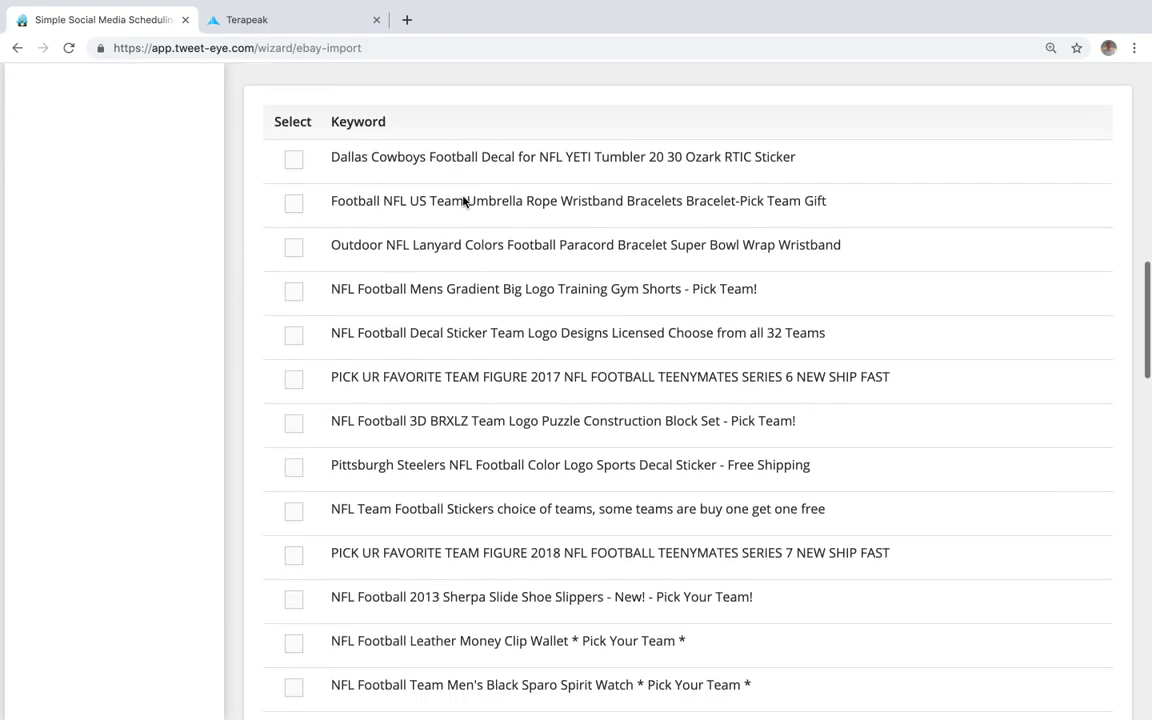
pyautogui.click(297, 147)
pyautogui.click(298, 189)
pyautogui.click(295, 275)
pyautogui.click(295, 320)
pyautogui.click(298, 368)
pyautogui.click(298, 409)
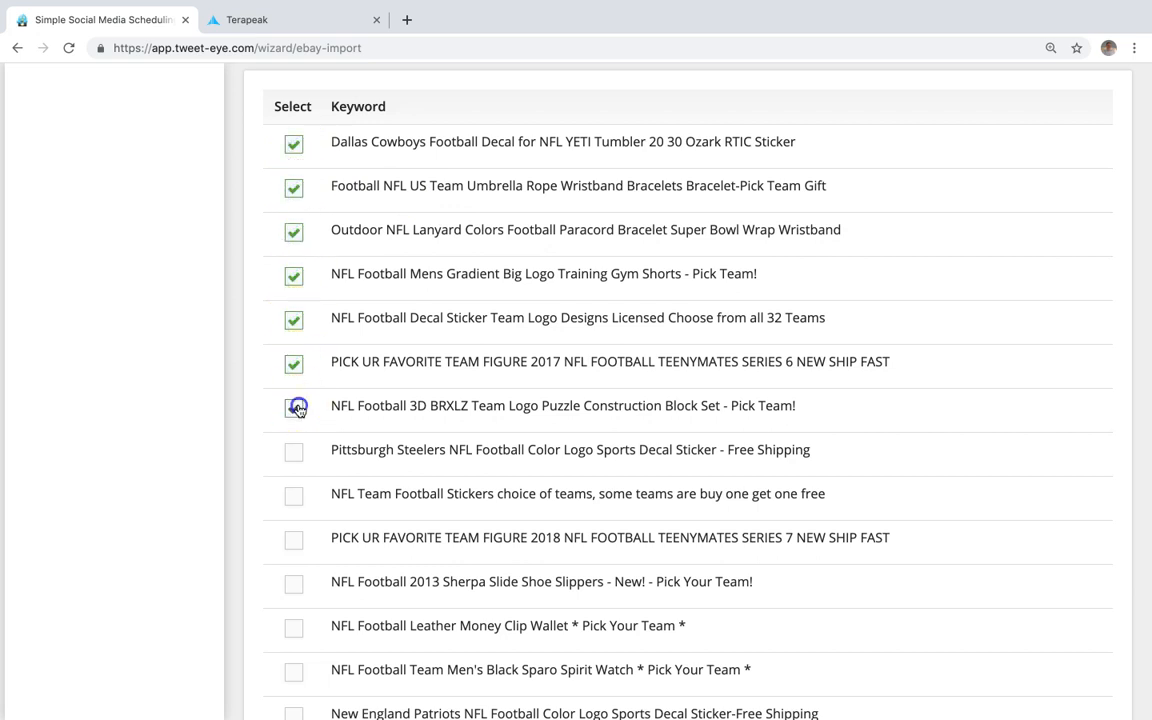
pyautogui.click(298, 497)
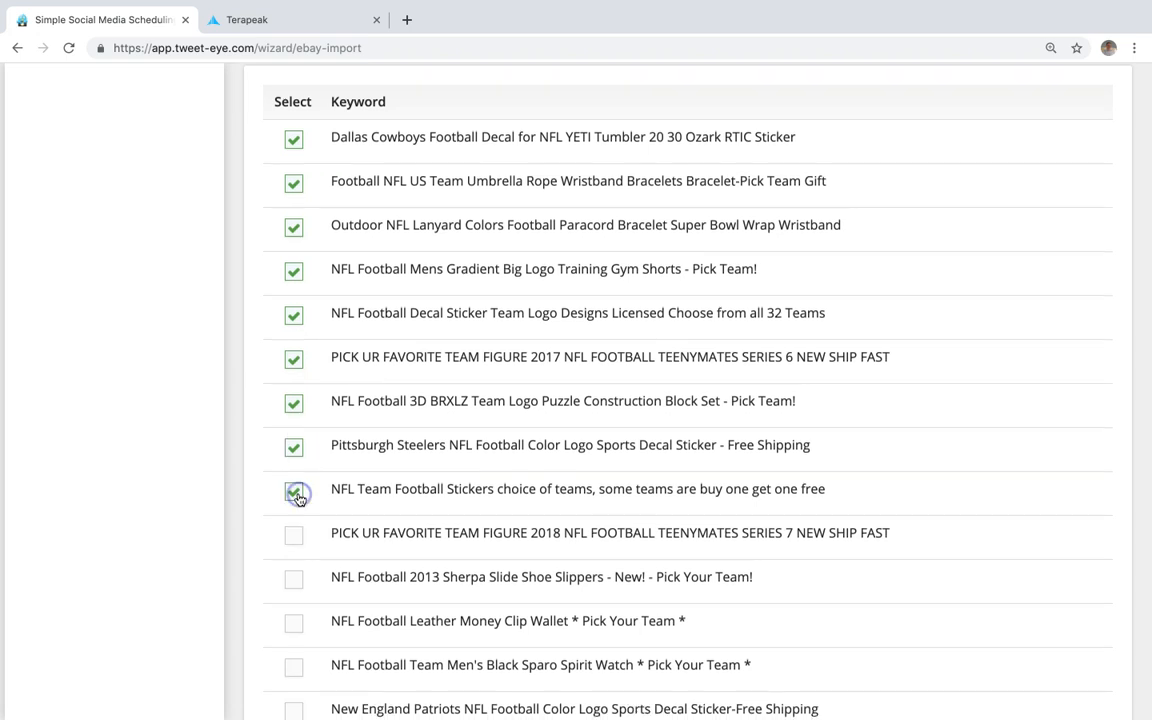
pyautogui.scroll(-2, 295, 490)
pyautogui.click(293, 419)
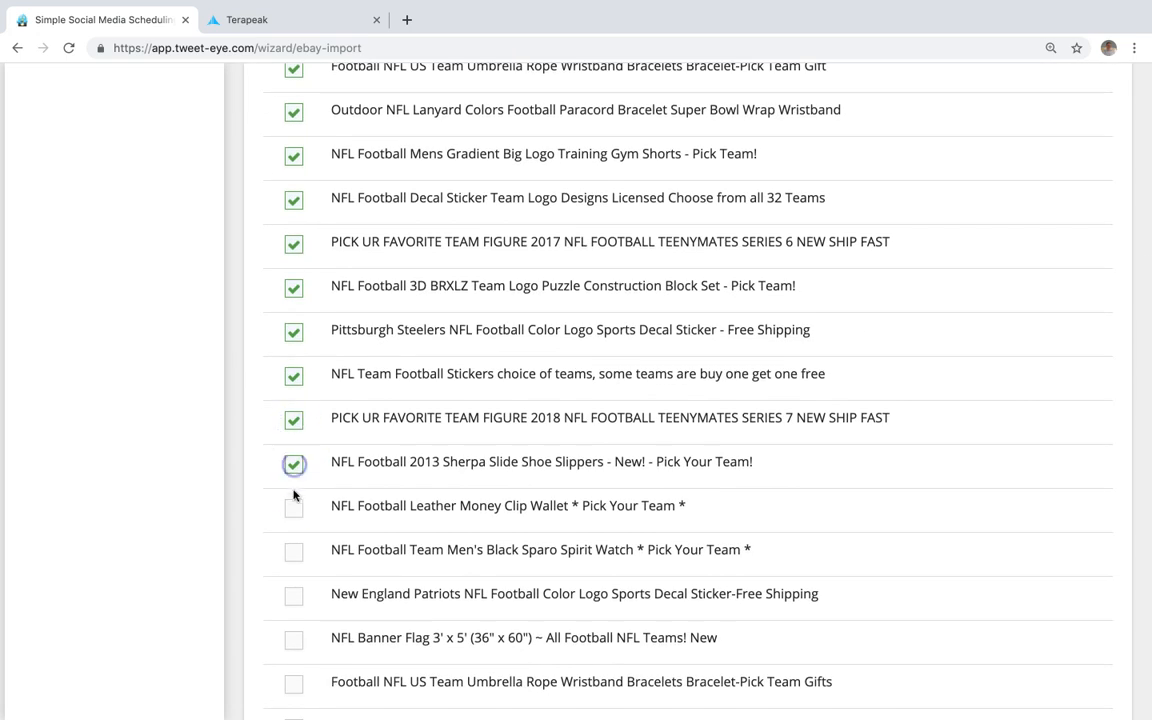
pyautogui.click(293, 509)
pyautogui.scroll(-2, 293, 509)
pyautogui.click(293, 471)
pyautogui.click(296, 514)
pyautogui.click(299, 561)
pyautogui.click(300, 605)
pyautogui.scroll(-5, 298, 607)
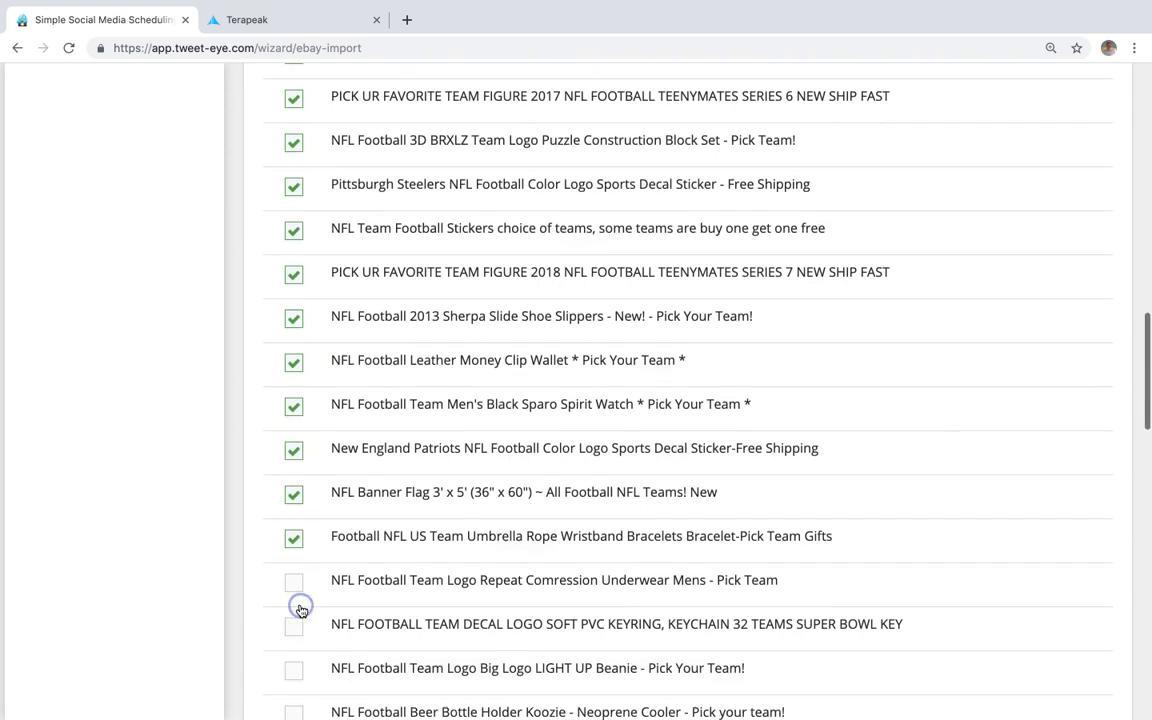
pyautogui.click(303, 330)
pyautogui.click(295, 367)
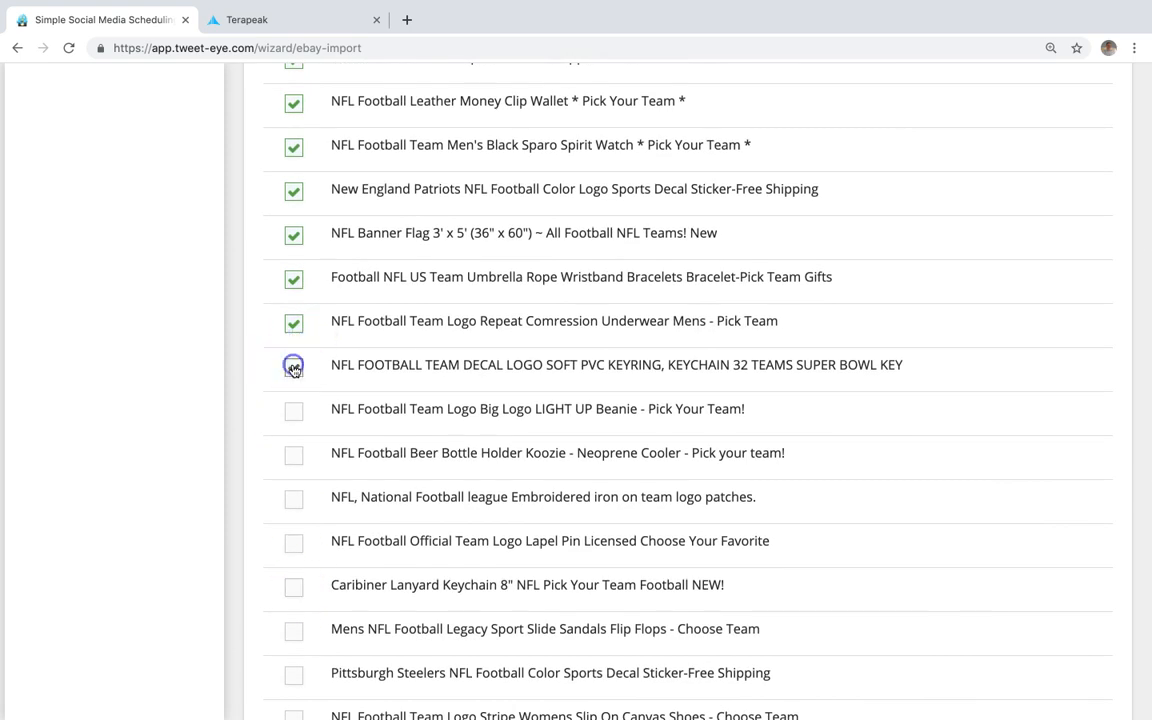
pyautogui.click(294, 410)
pyautogui.click(297, 456)
pyautogui.scroll(-2, 297, 456)
pyautogui.click(294, 398)
pyautogui.click(297, 444)
pyautogui.click(298, 486)
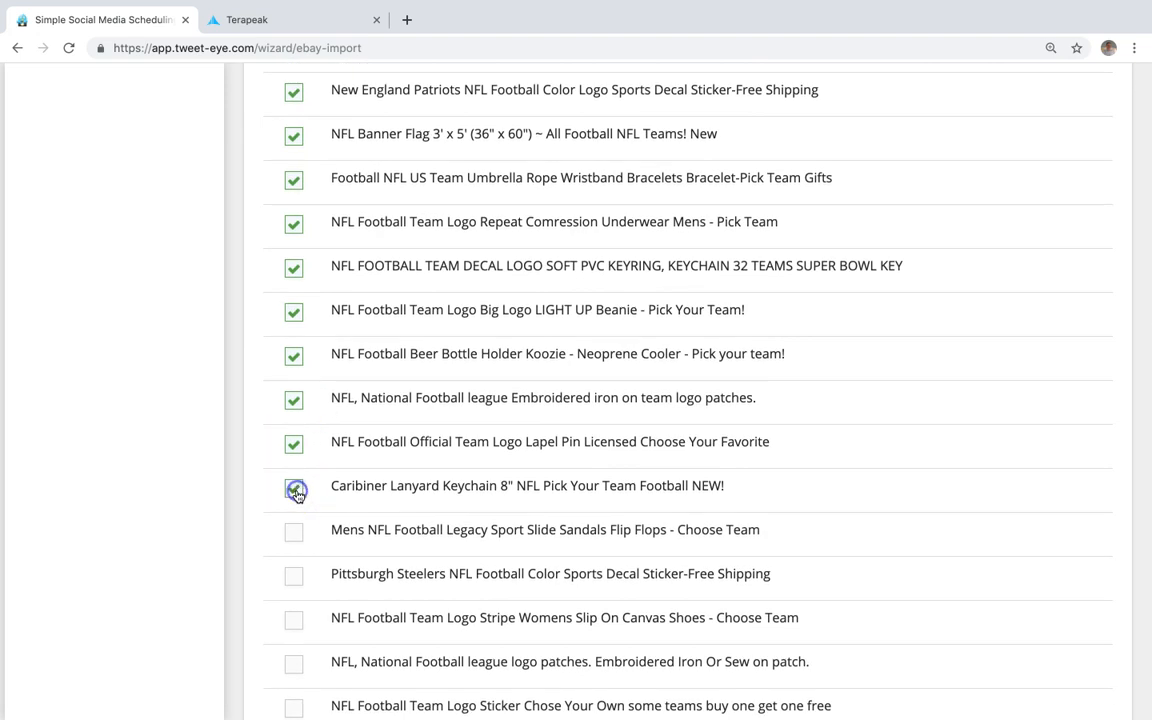
pyautogui.scroll(-5, 296, 494)
pyautogui.click(291, 170)
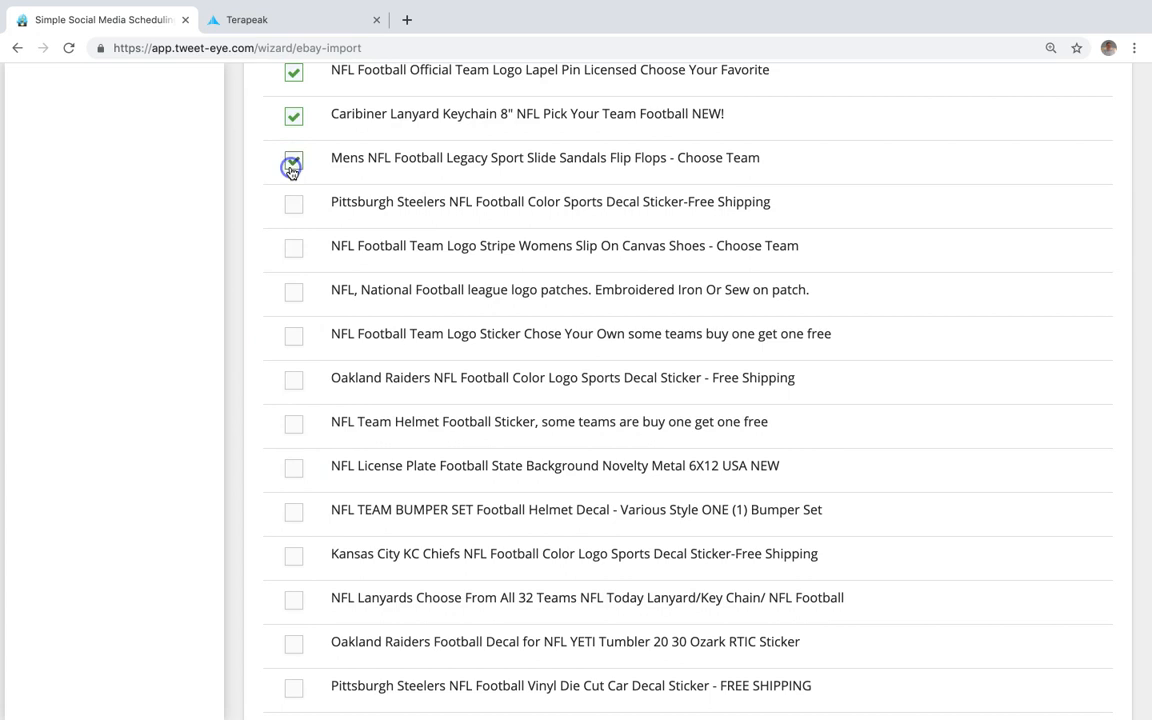
pyautogui.click(293, 247)
pyautogui.click(295, 290)
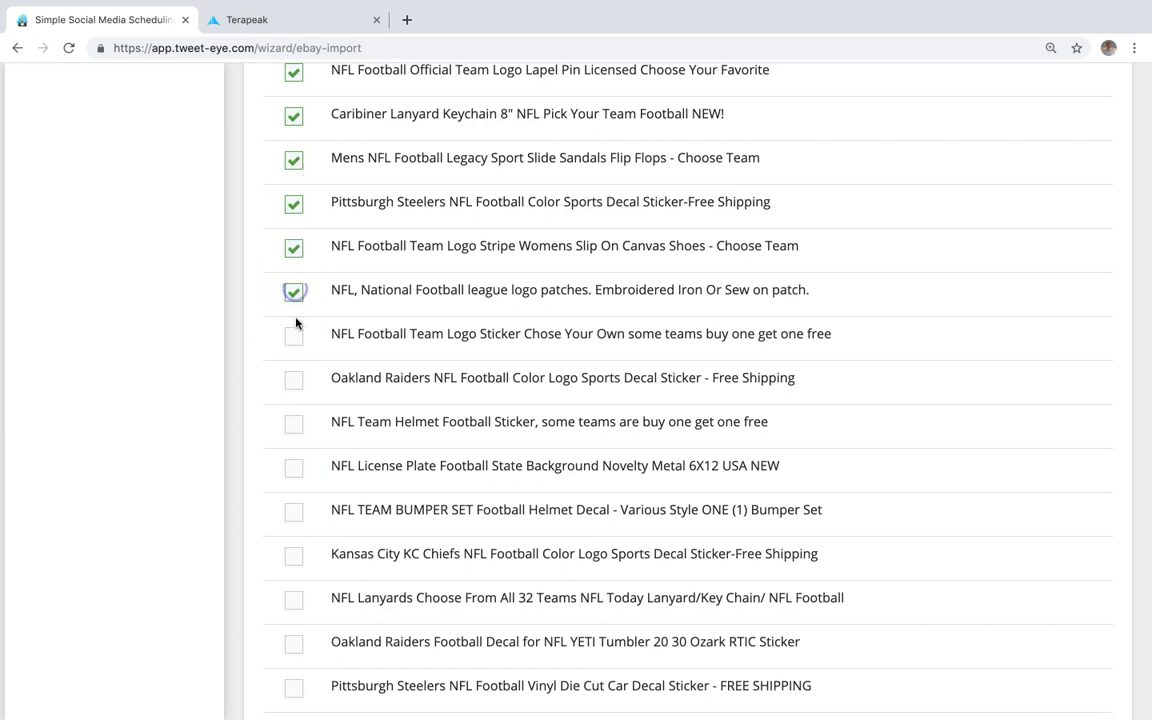
pyautogui.click(296, 381)
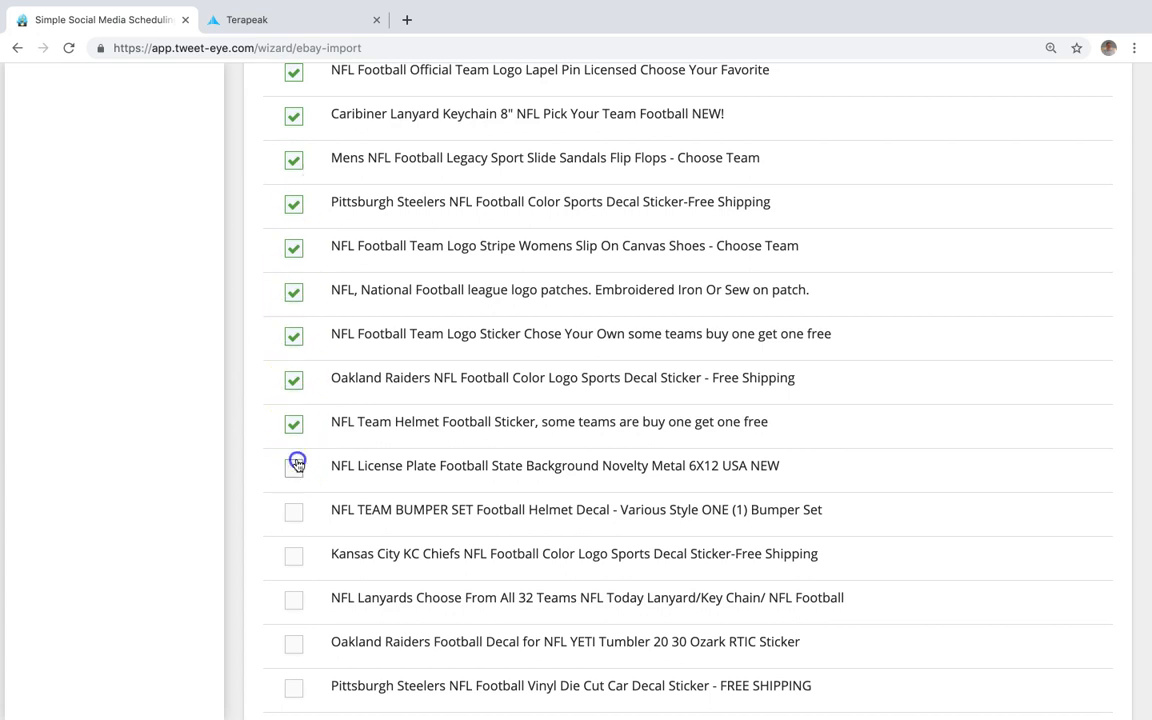
pyautogui.scroll(-3, 296, 465)
pyautogui.click(295, 242)
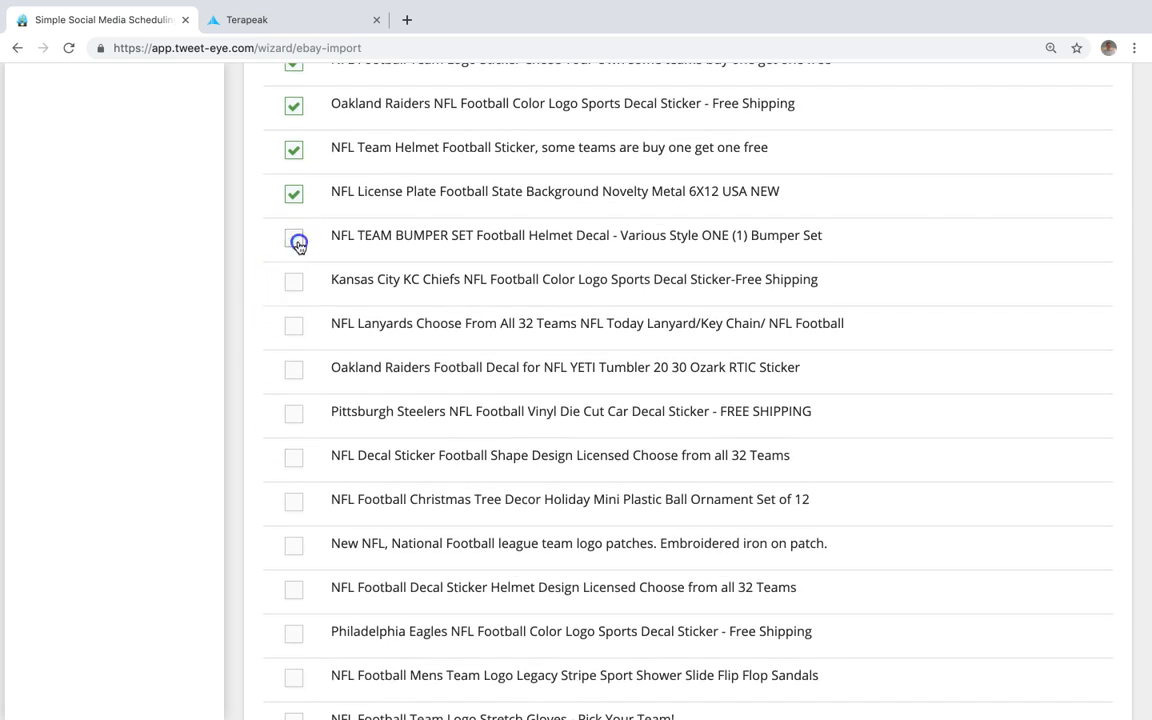
pyautogui.click(294, 287)
pyautogui.click(296, 325)
pyautogui.click(296, 371)
pyautogui.click(298, 424)
pyautogui.click(295, 461)
pyautogui.scroll(-4, 296, 465)
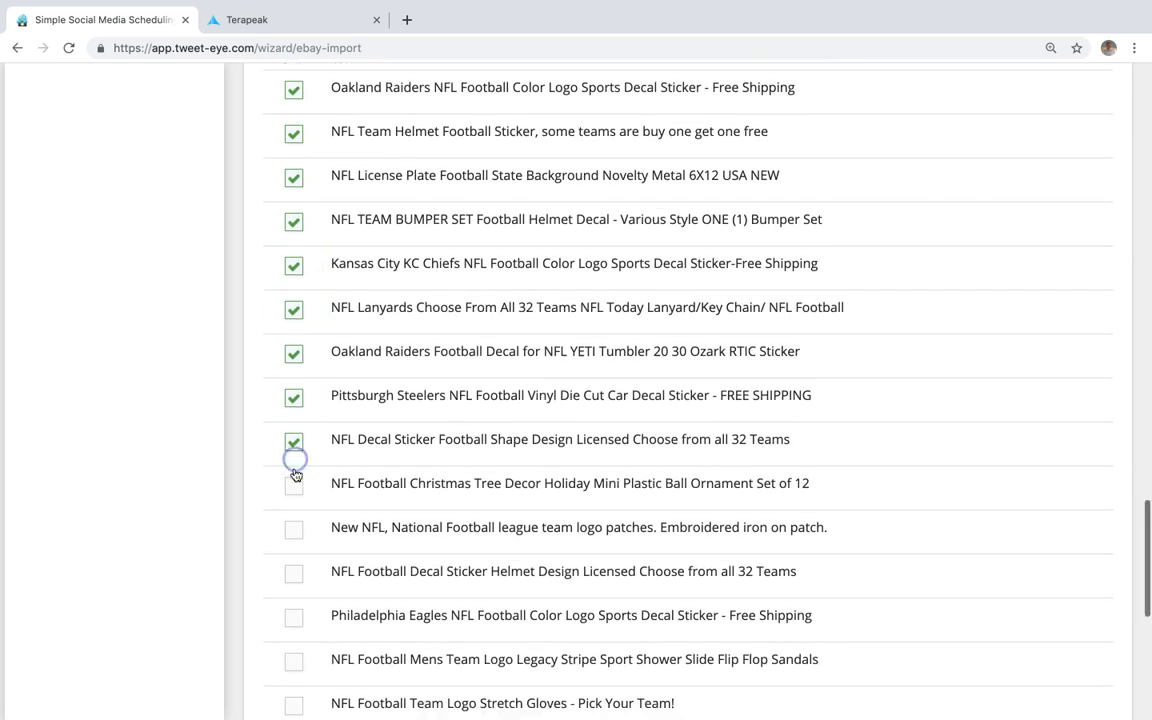
pyautogui.scroll(1, 296, 475)
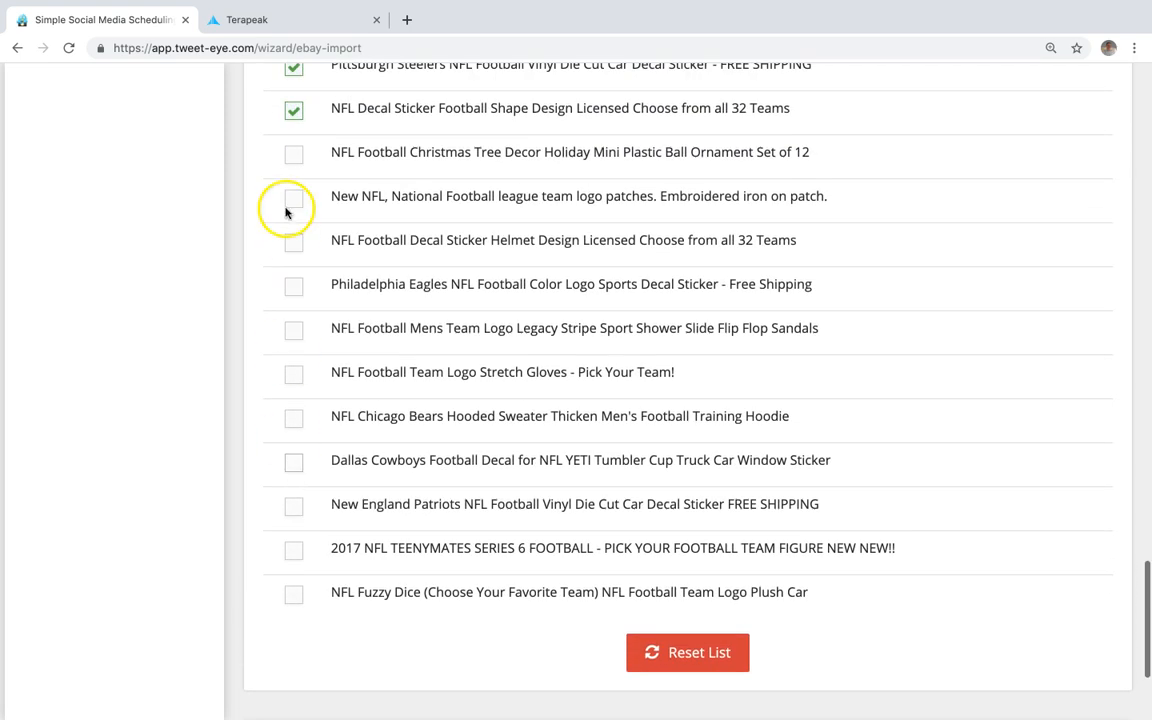
pyautogui.click(292, 157)
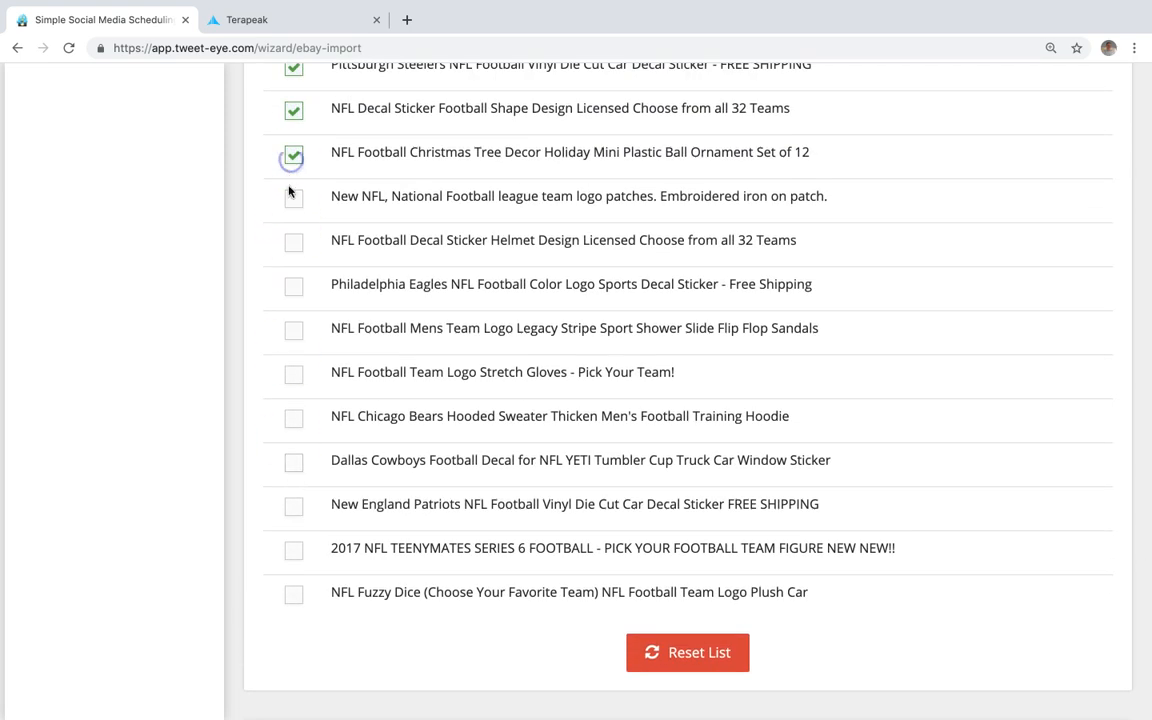
pyautogui.click(296, 242)
pyautogui.click(296, 331)
pyautogui.click(295, 374)
pyautogui.click(297, 421)
pyautogui.click(296, 468)
pyautogui.click(295, 550)
pyautogui.click(296, 596)
pyautogui.scroll(-1, 432, 275)
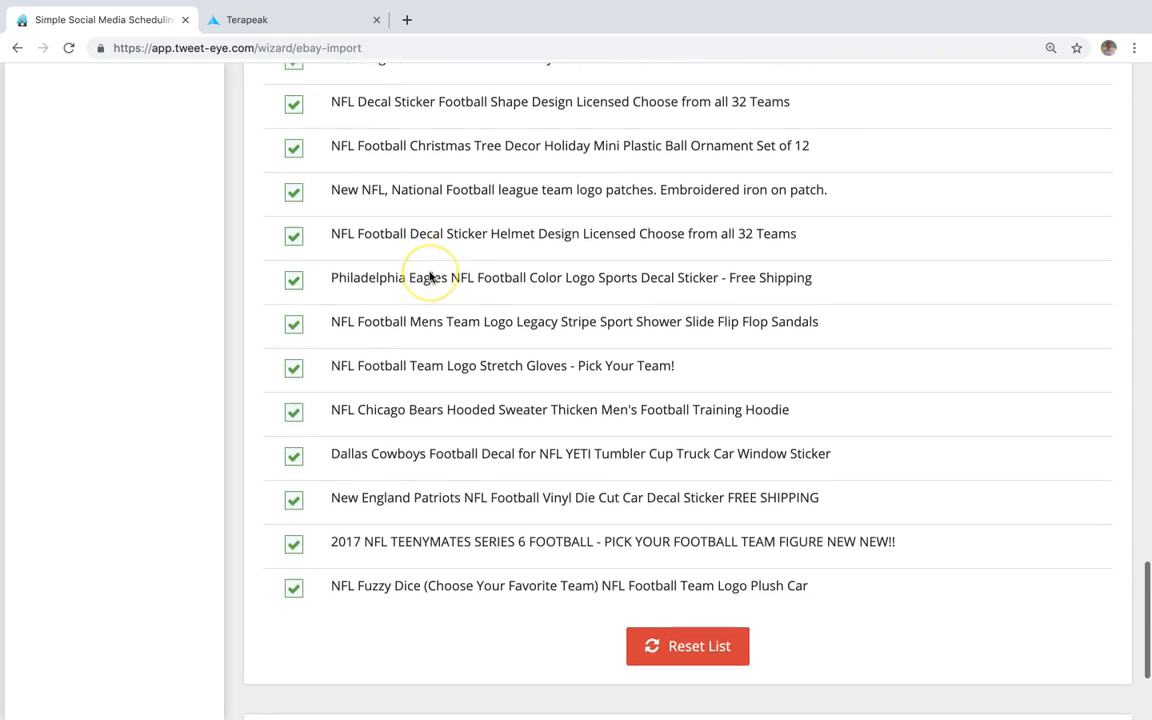
# Step: Open facebook.com in a new browser tab and log out of the current account
pyautogui.click(412, 21)
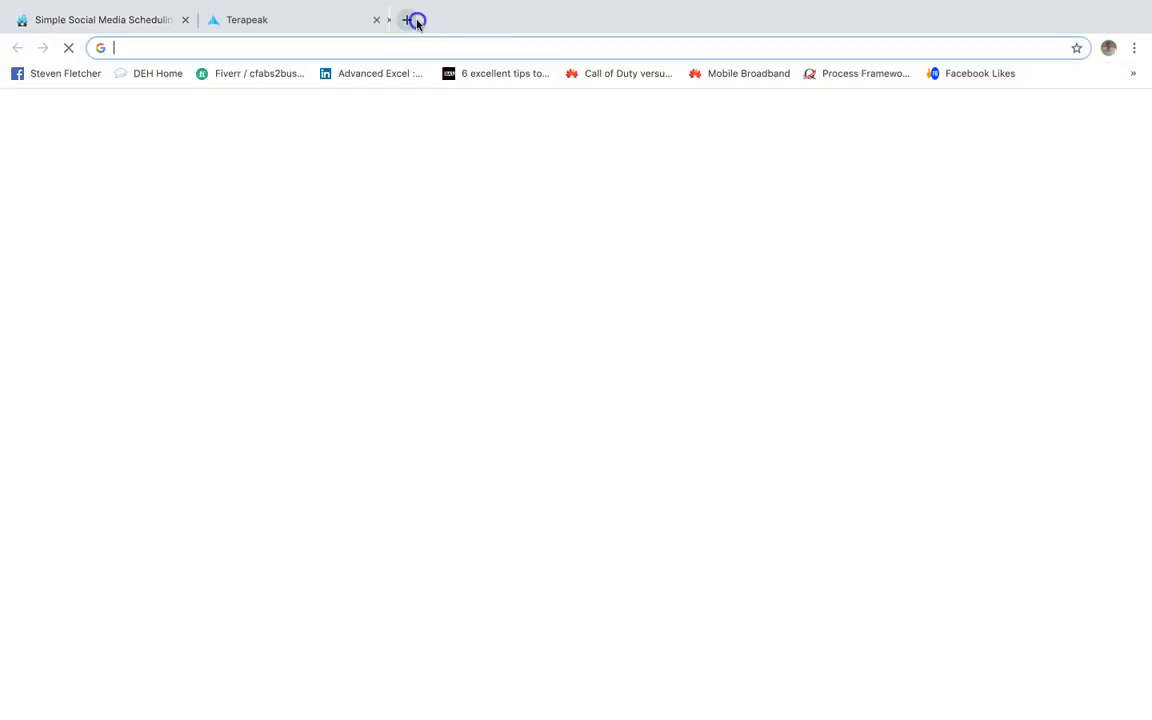
pyautogui.write('f')
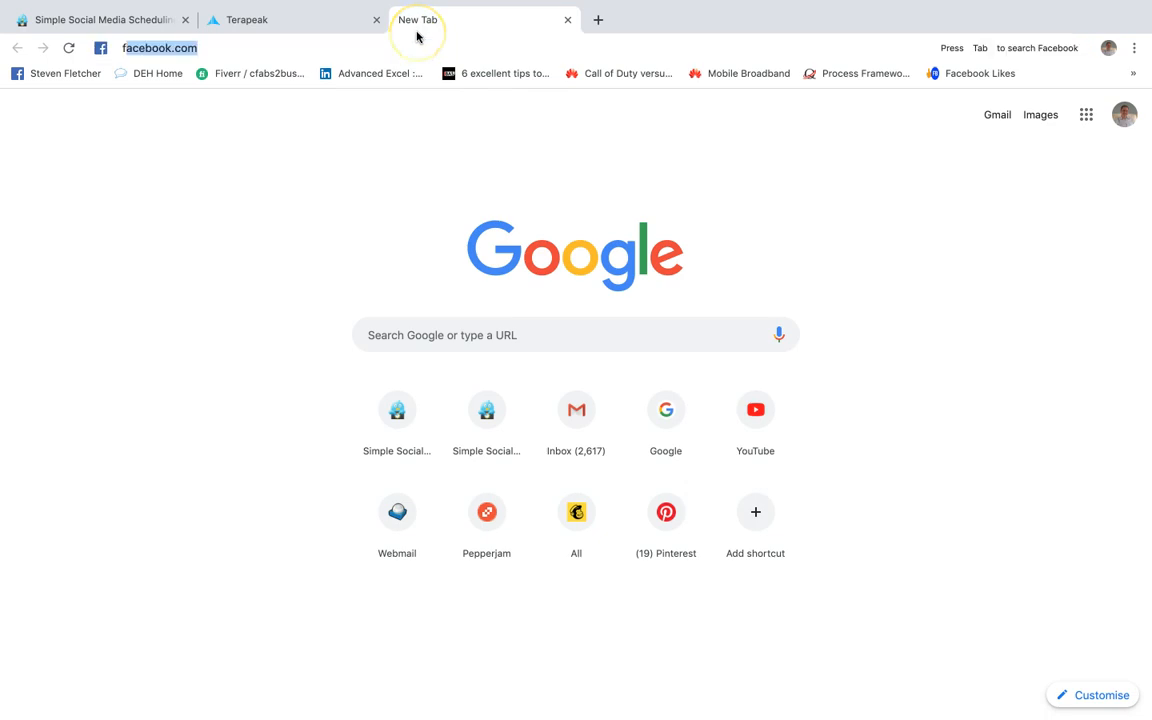
pyautogui.press('Return')
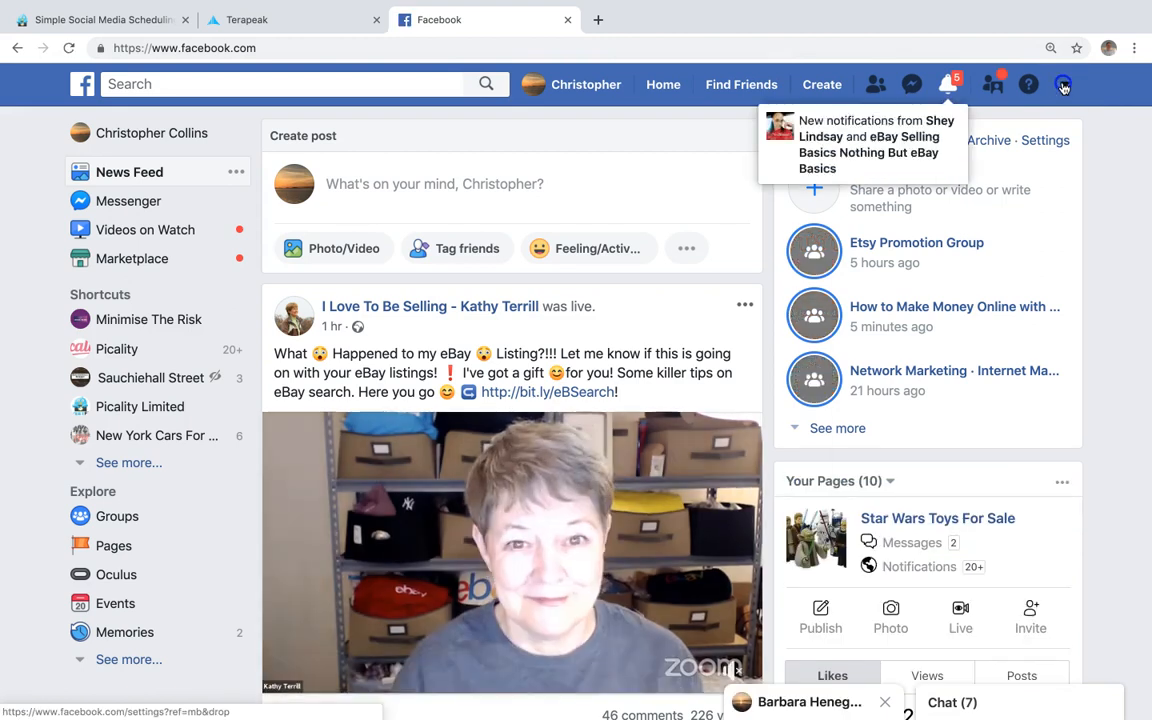
pyautogui.click(1063, 87)
pyautogui.click(903, 509)
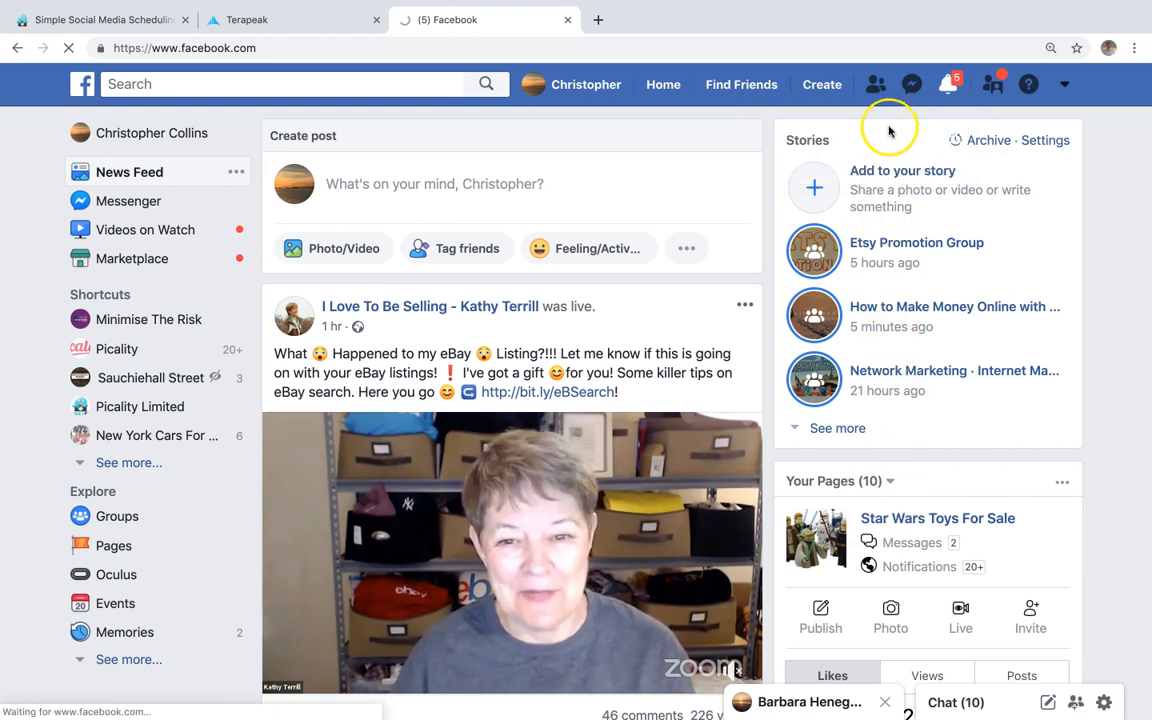
pyautogui.scroll(-5, 889, 131)
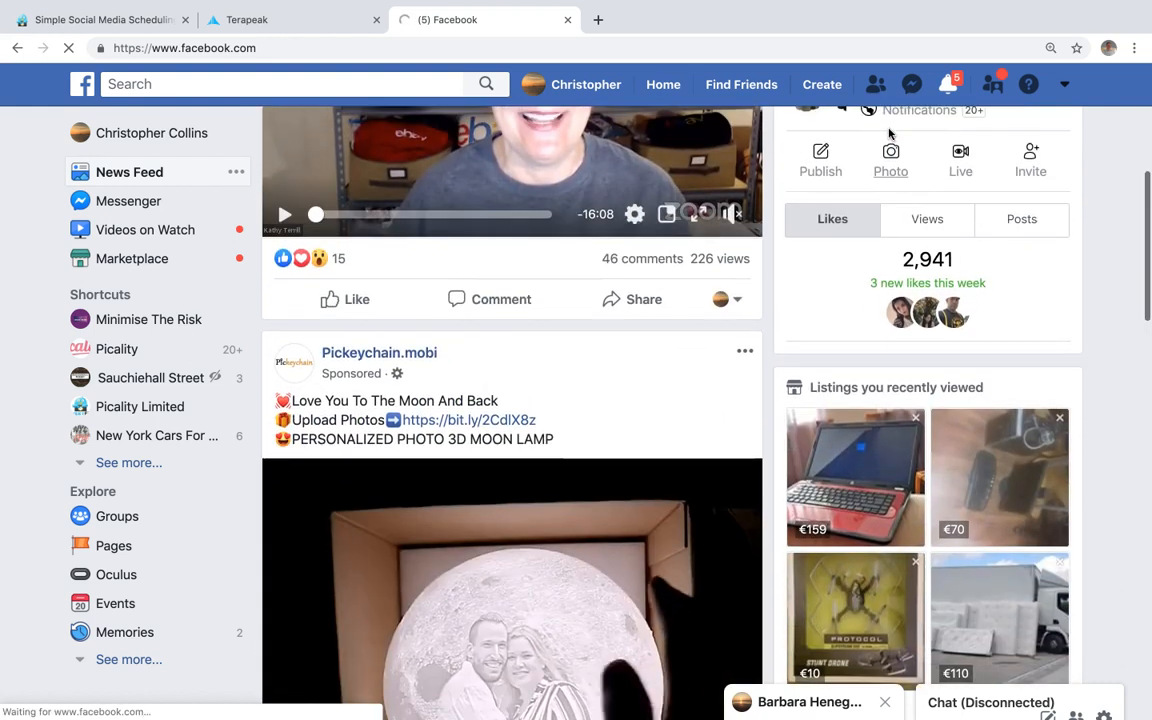
pyautogui.scroll(4, 889, 132)
pyautogui.click(810, 41)
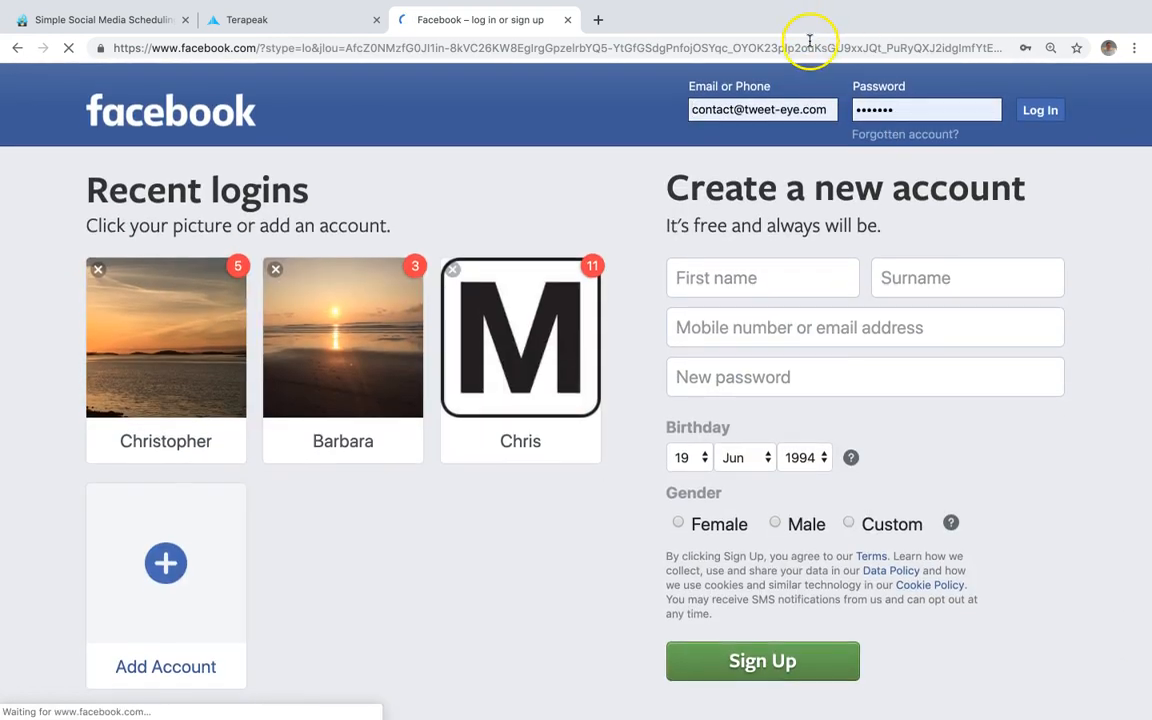
# Step: Log in to Facebook with the saved e-mail and password of the account that manages the selling pages
pyautogui.click(799, 116)
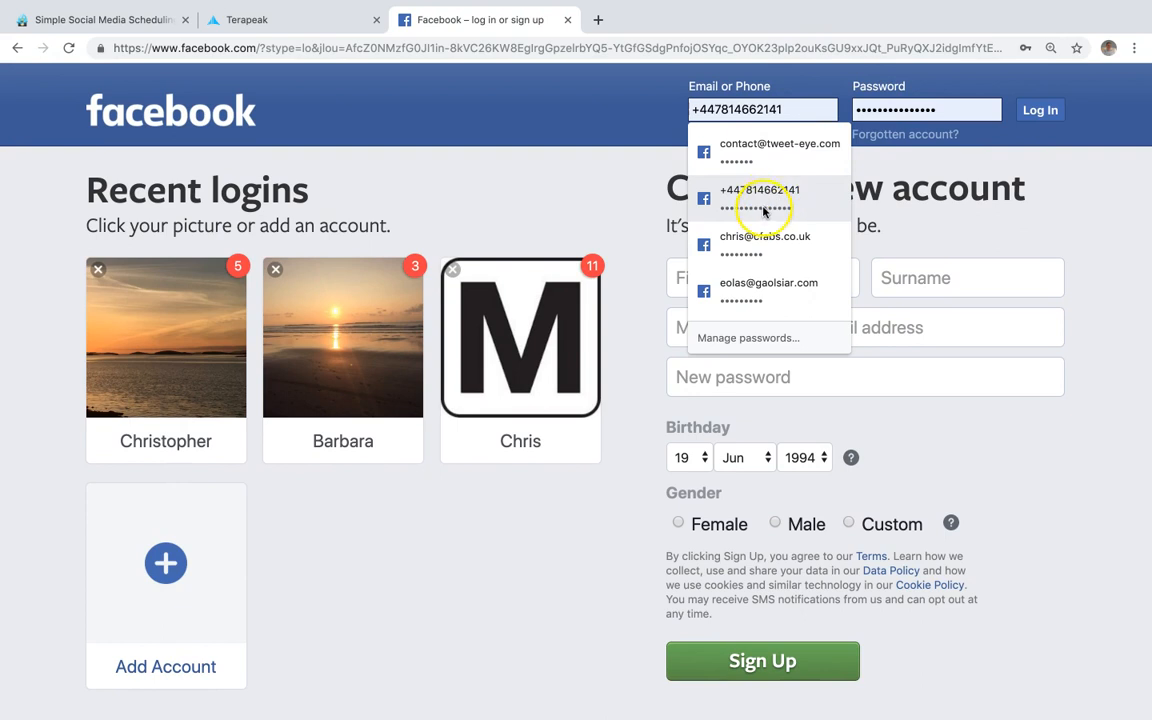
pyautogui.click(826, 234)
pyautogui.click(1036, 111)
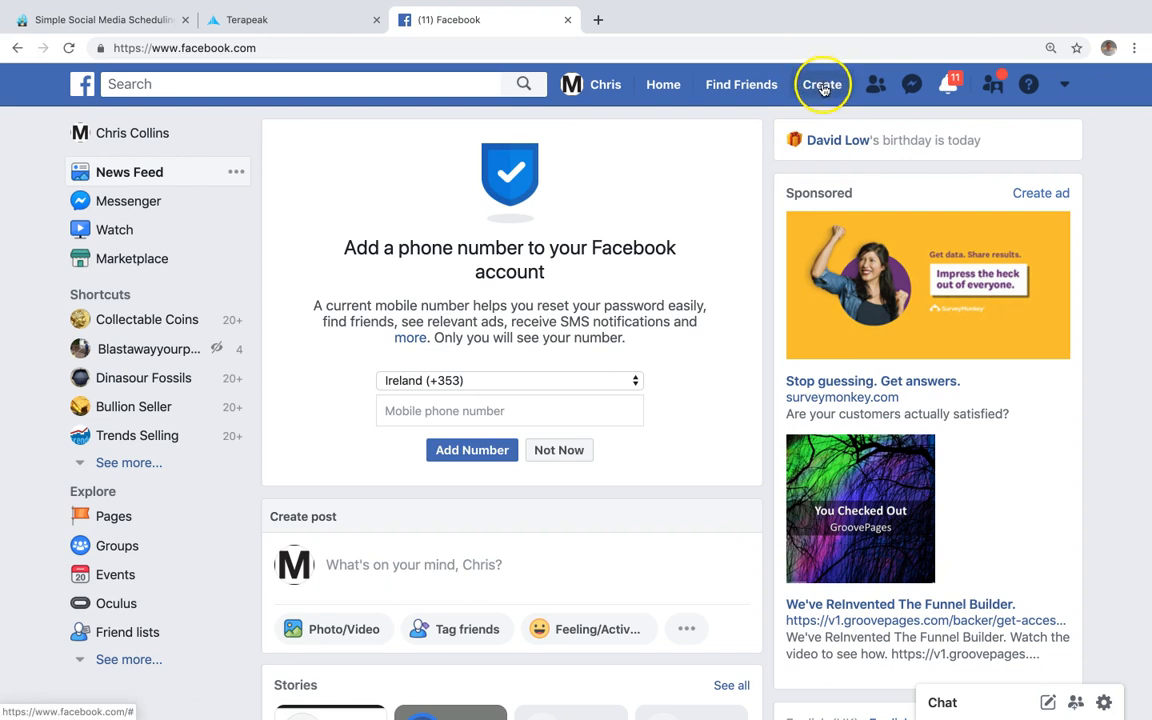
# Step: Create a Community or public figure Page named "NFL Items For Sale" with the category Website
pyautogui.click(821, 88)
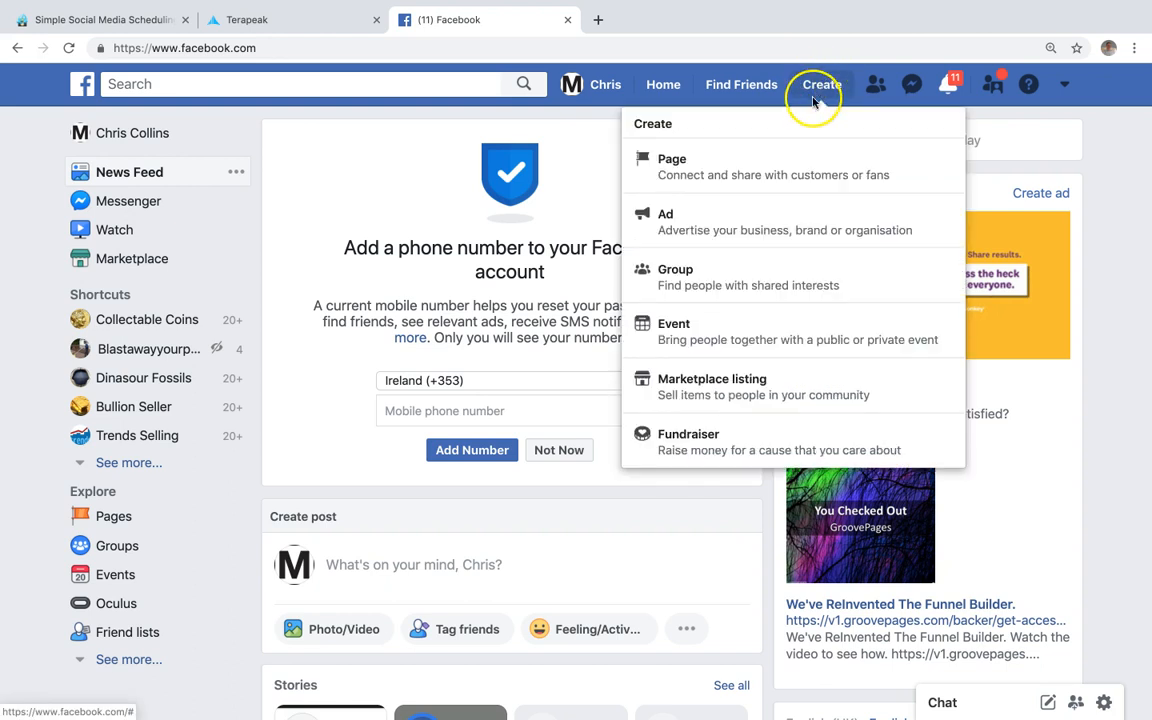
pyautogui.click(790, 148)
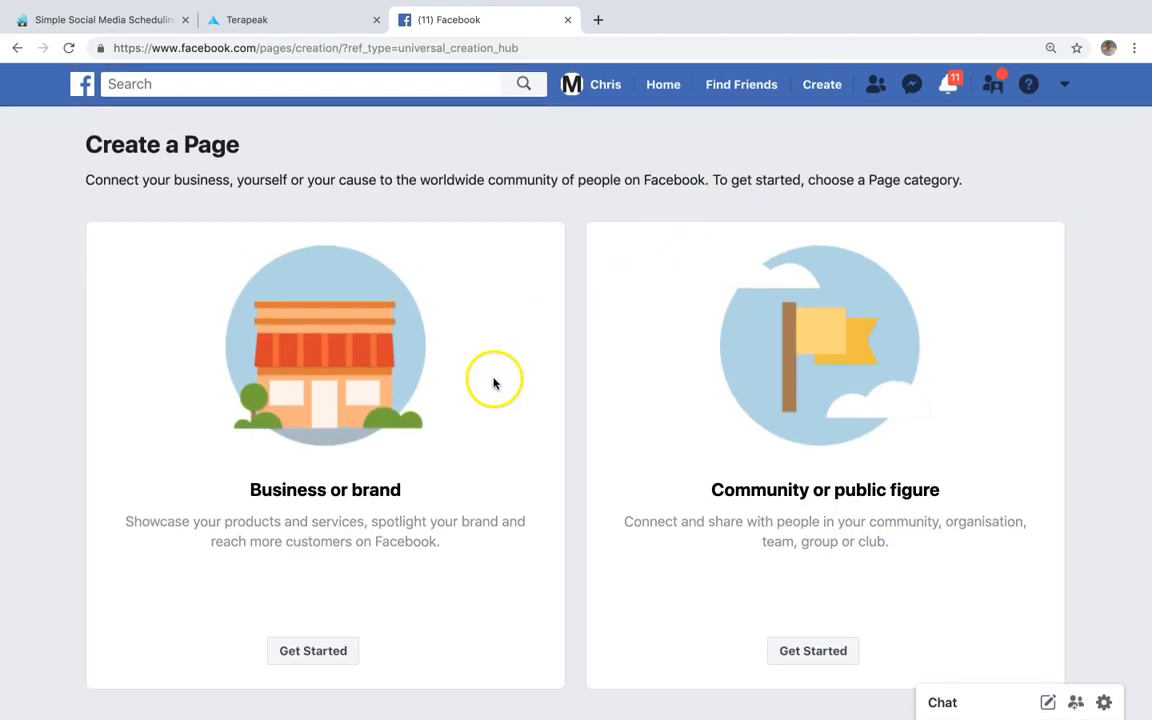
pyautogui.click(797, 650)
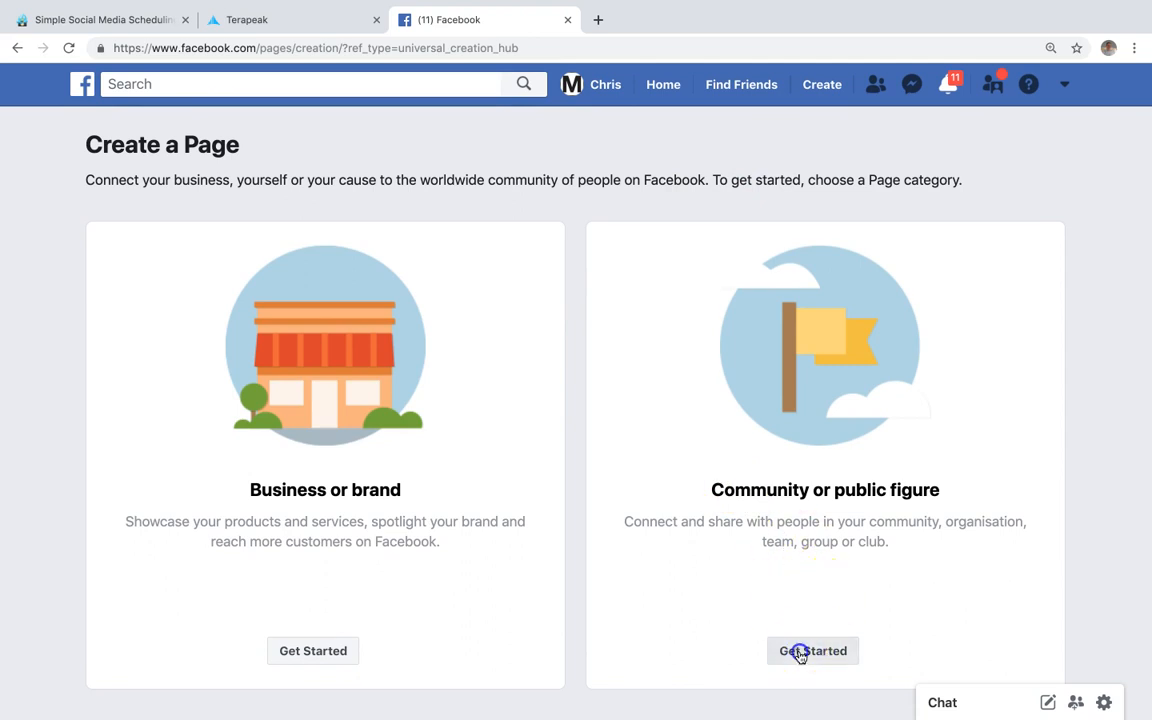
pyautogui.click(762, 357)
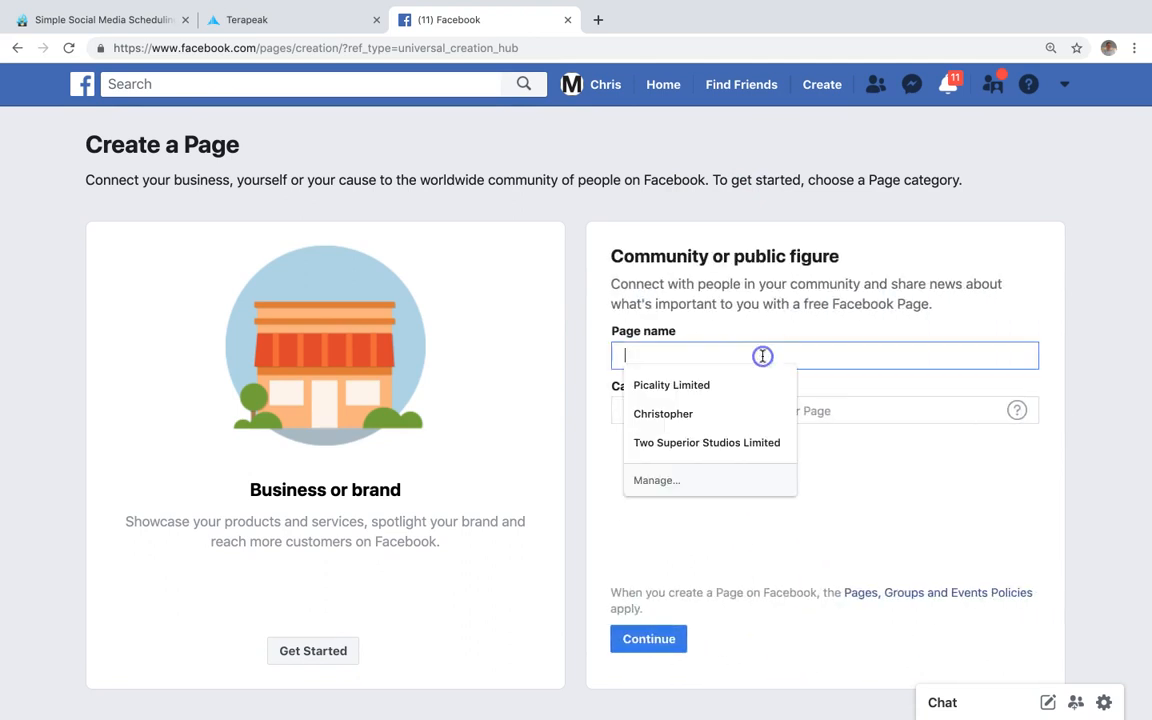
pyautogui.write('NFL Items For Sale')
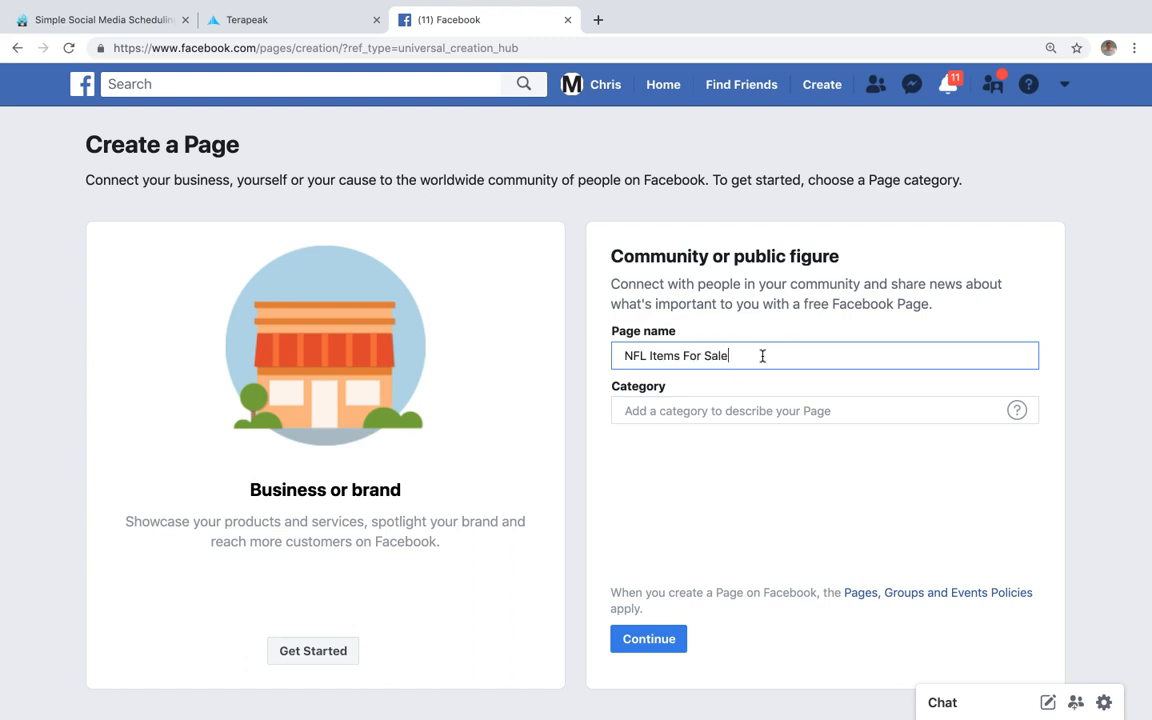
pyautogui.click(752, 405)
pyautogui.write('we')
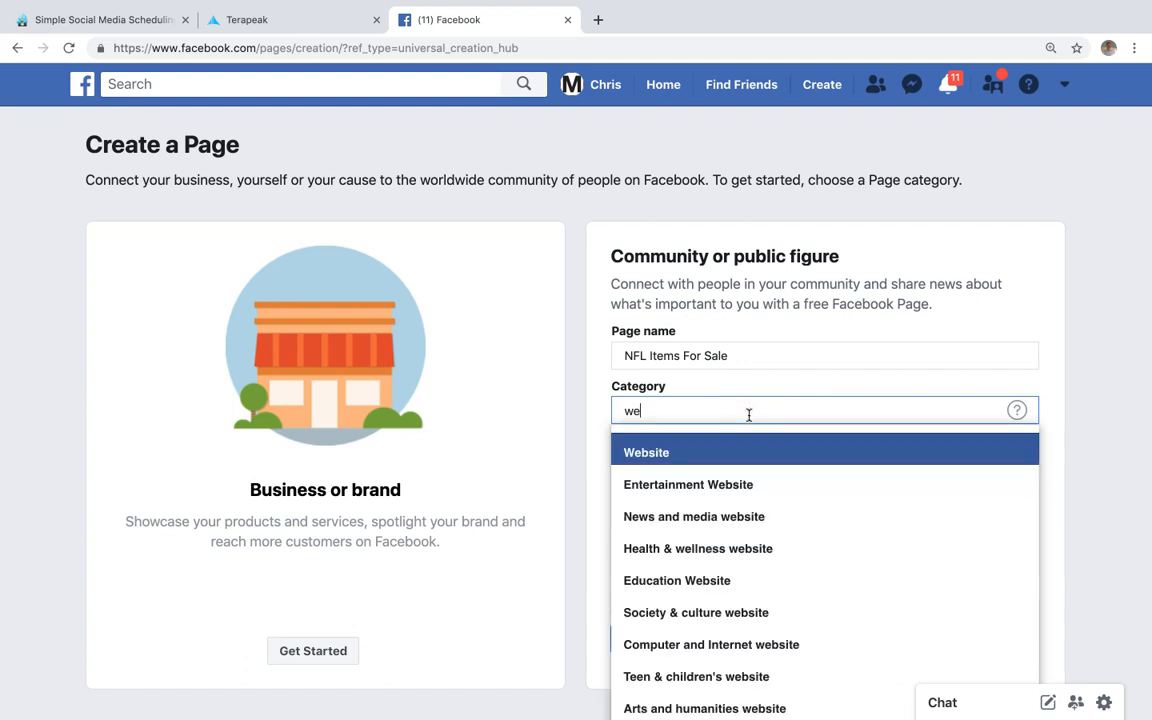
pyautogui.click(723, 458)
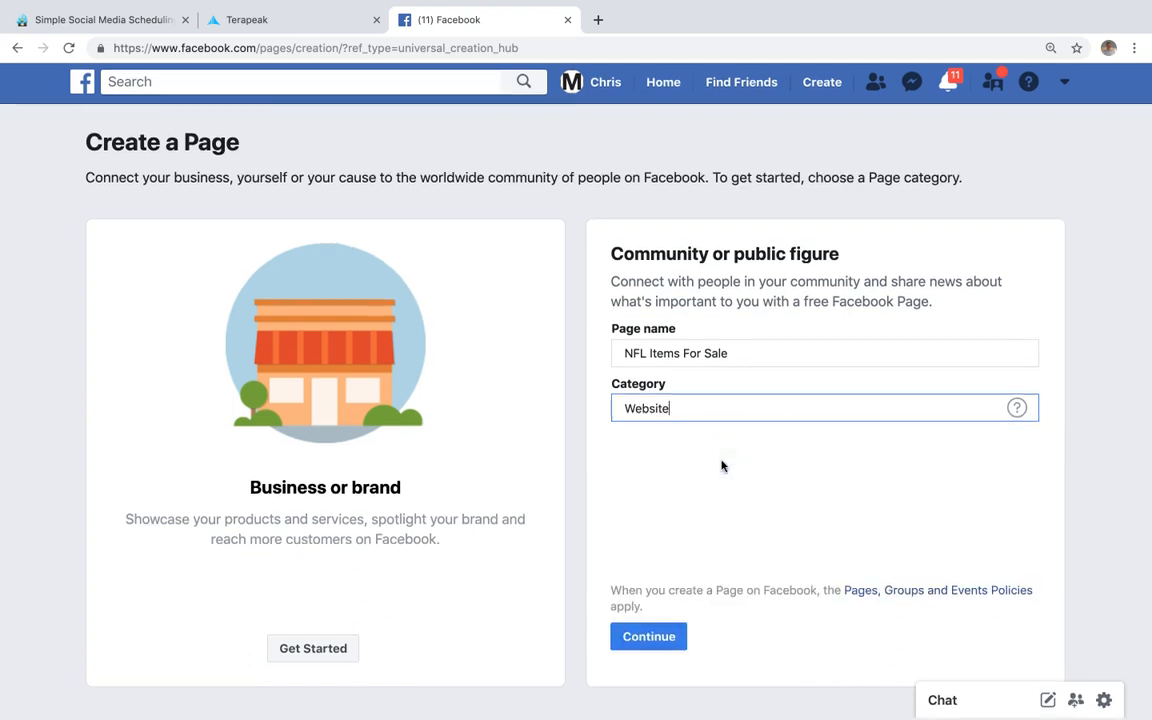
pyautogui.click(647, 640)
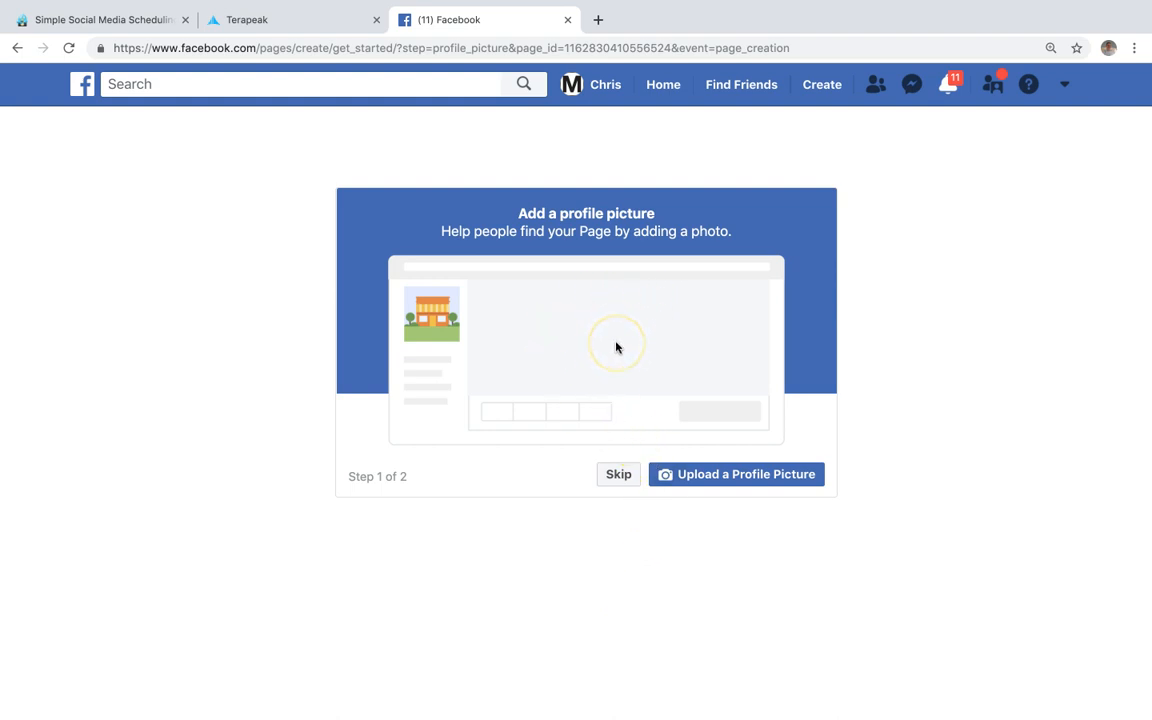
# Step: Skip adding a profile picture and a cover photo to the new Page
pyautogui.scroll(-1, 616, 347)
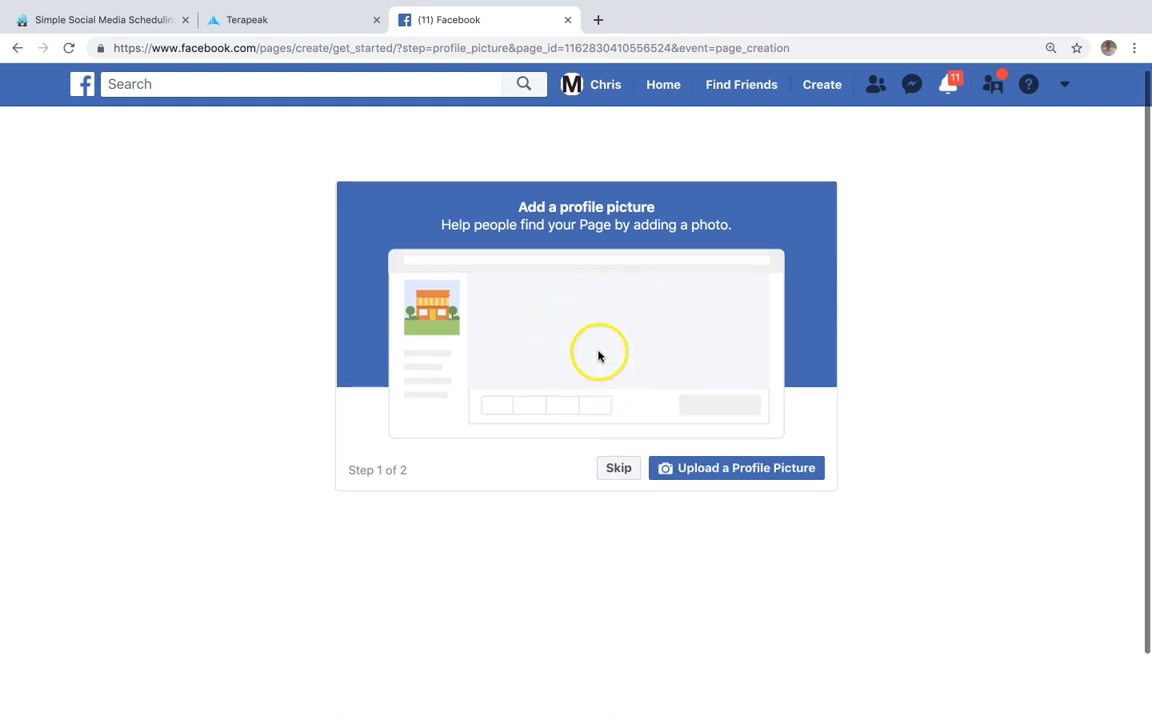
pyautogui.click(614, 467)
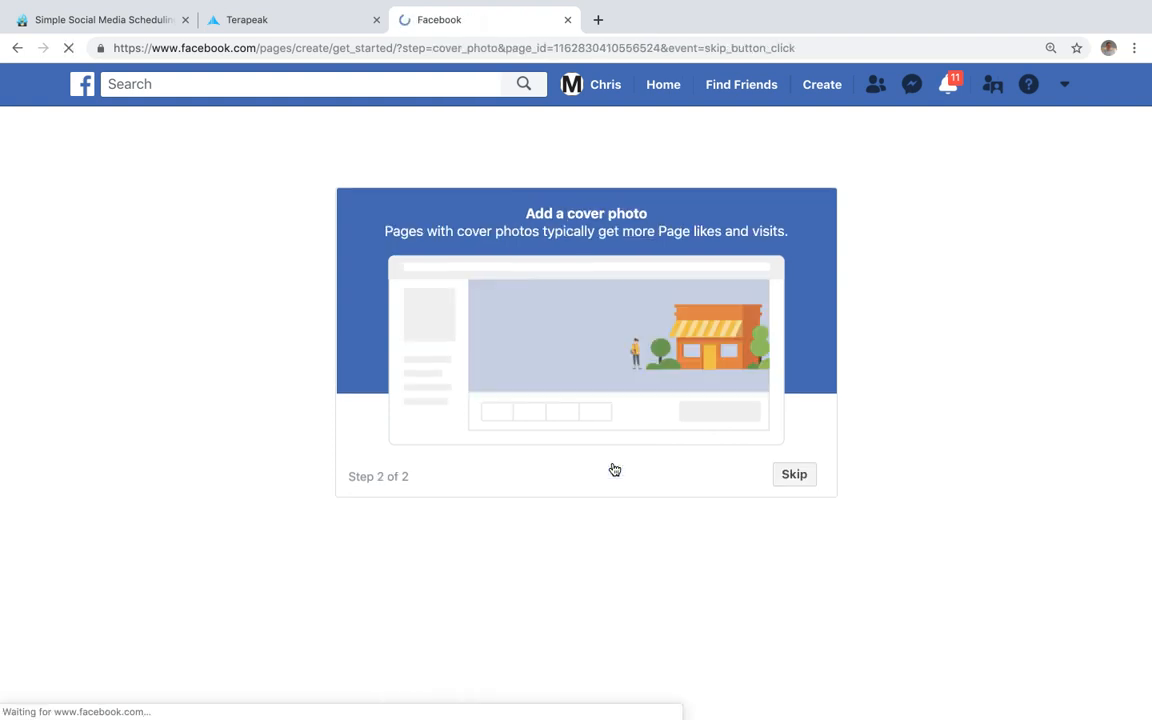
pyautogui.click(616, 471)
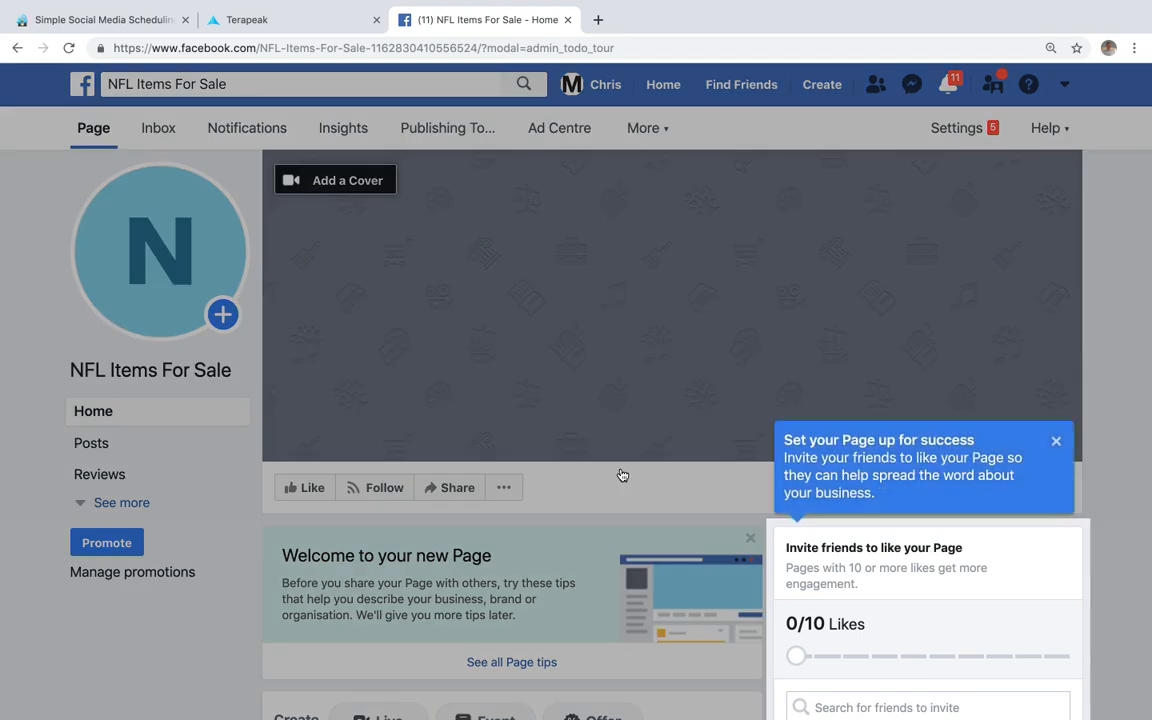
# Step: Dismiss the setup tip about inviting friends and like the NFL Items For Sale Page
pyautogui.scroll(-2, 622, 475)
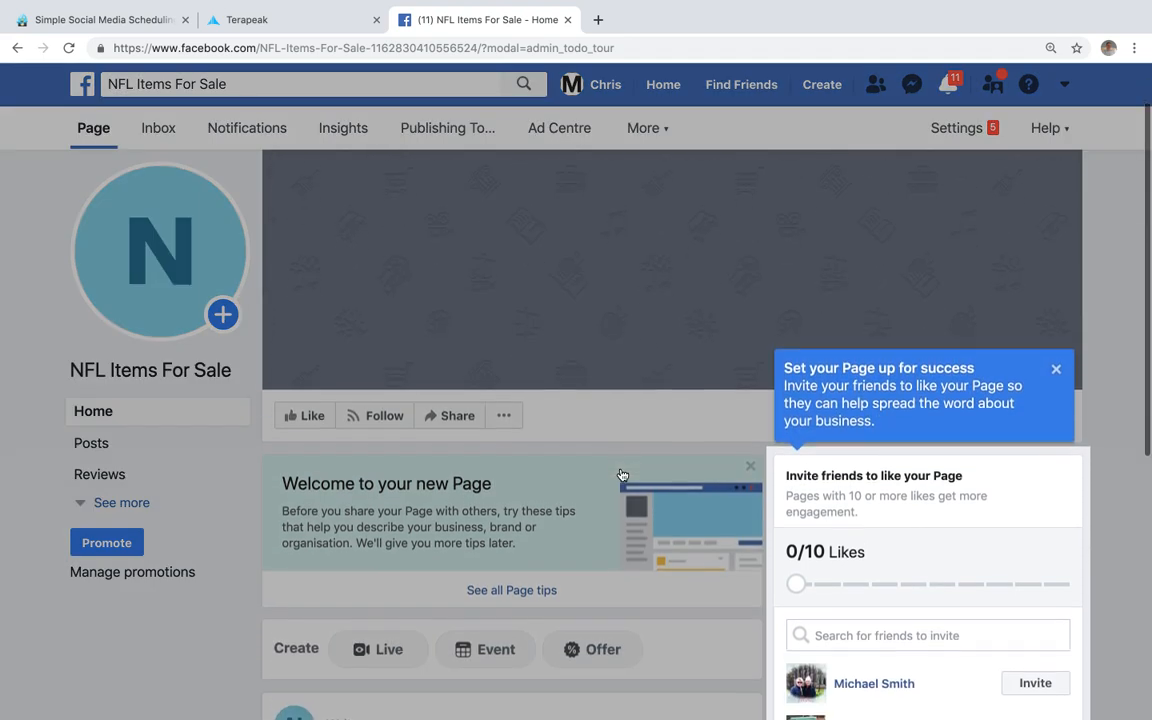
pyautogui.scroll(2, 622, 475)
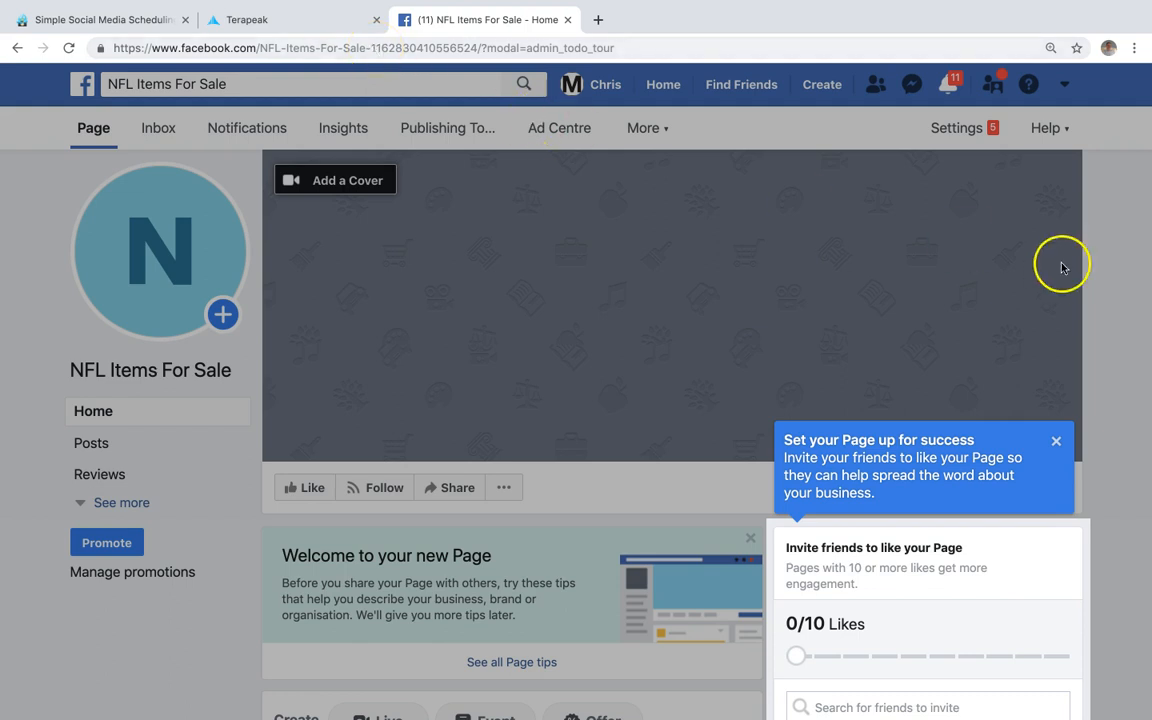
pyautogui.click(1059, 443)
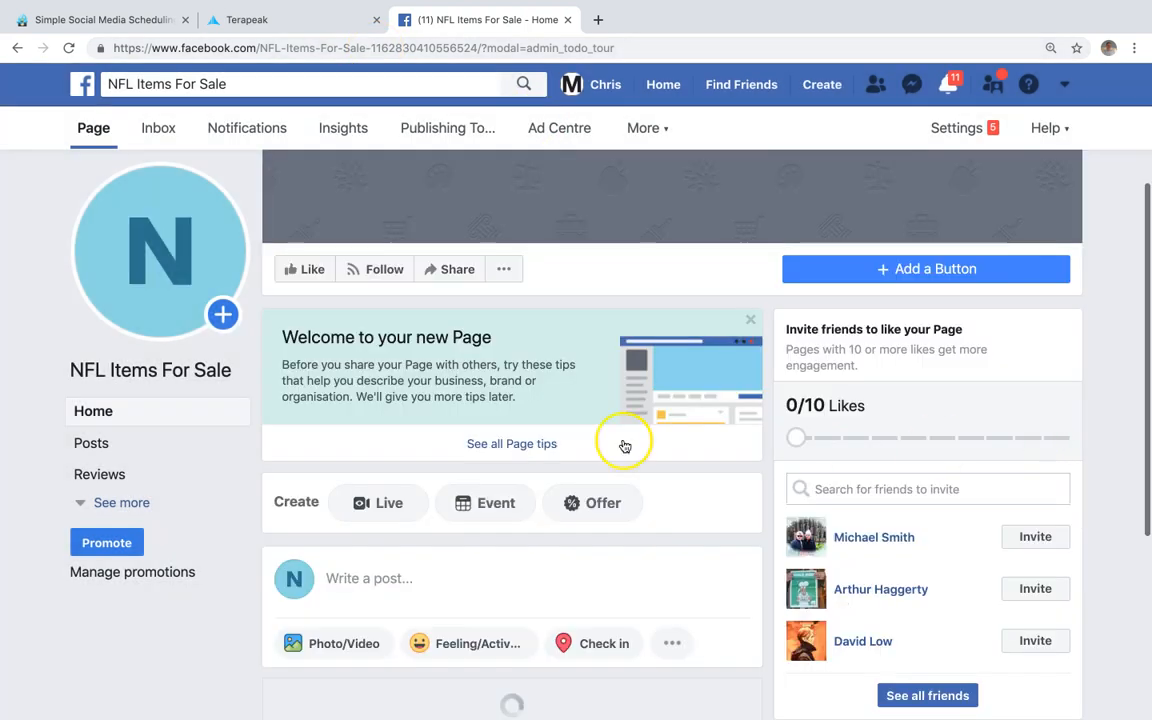
pyautogui.click(312, 272)
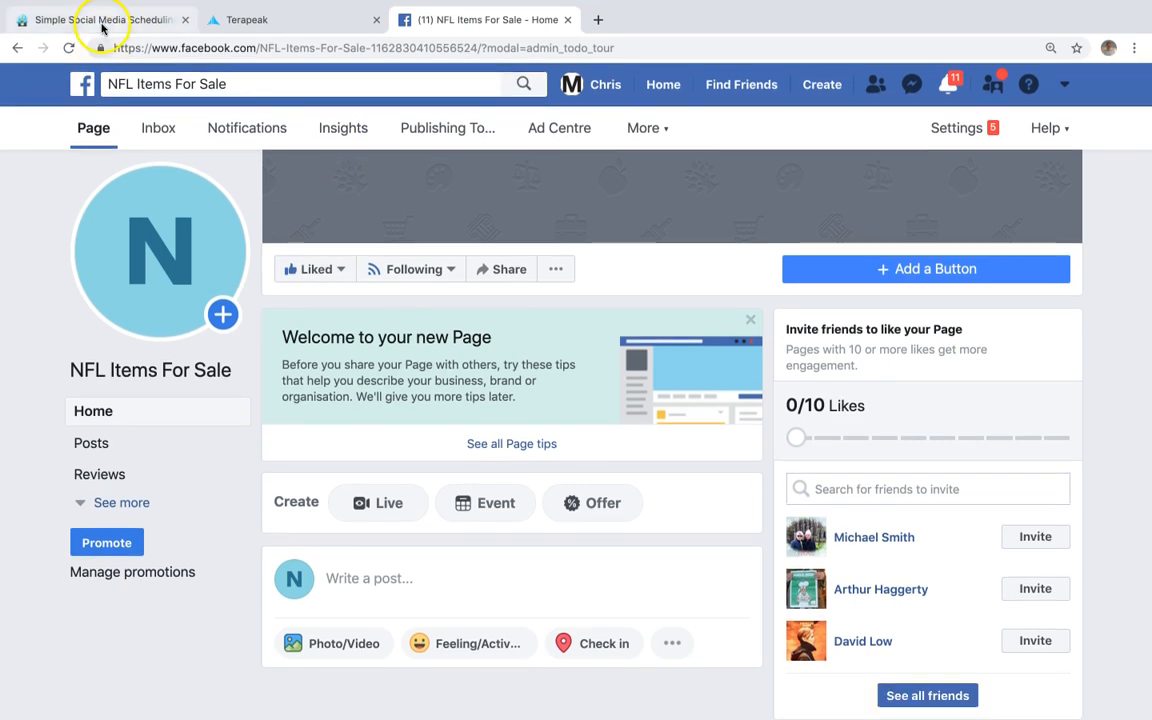
# Step: Switch back to Tweet-Eye and continue from the selected keyword list to the Social Account step
pyautogui.click(101, 28)
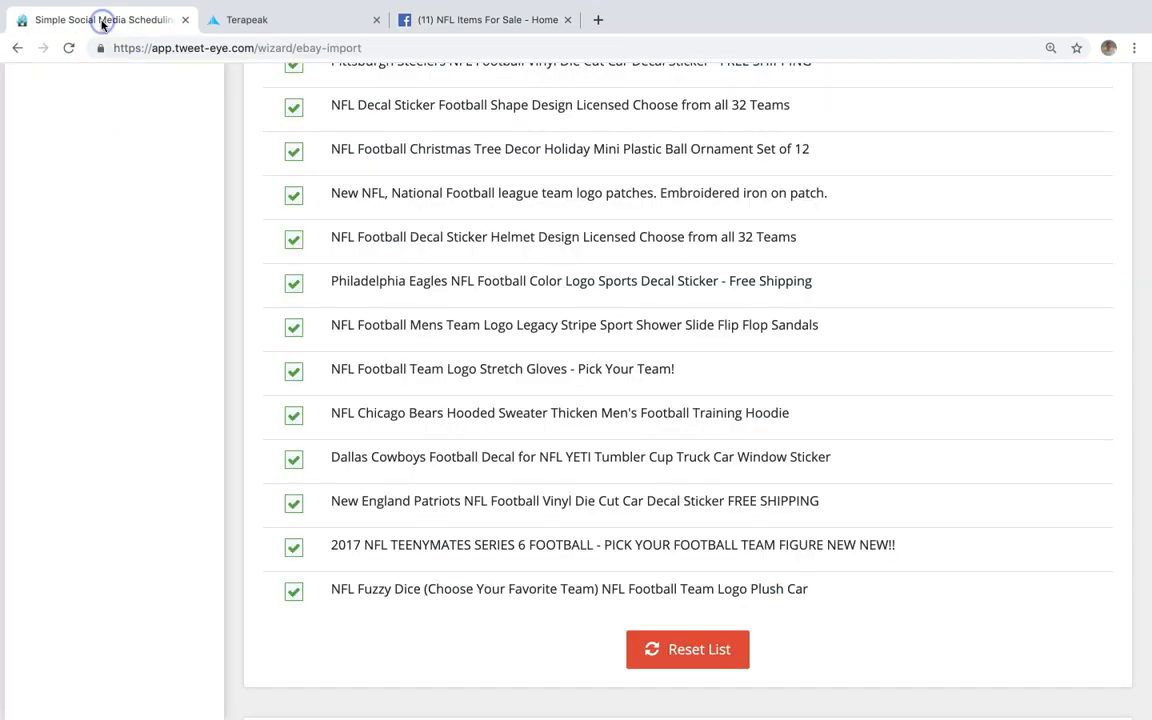
pyautogui.scroll(-4, 527, 327)
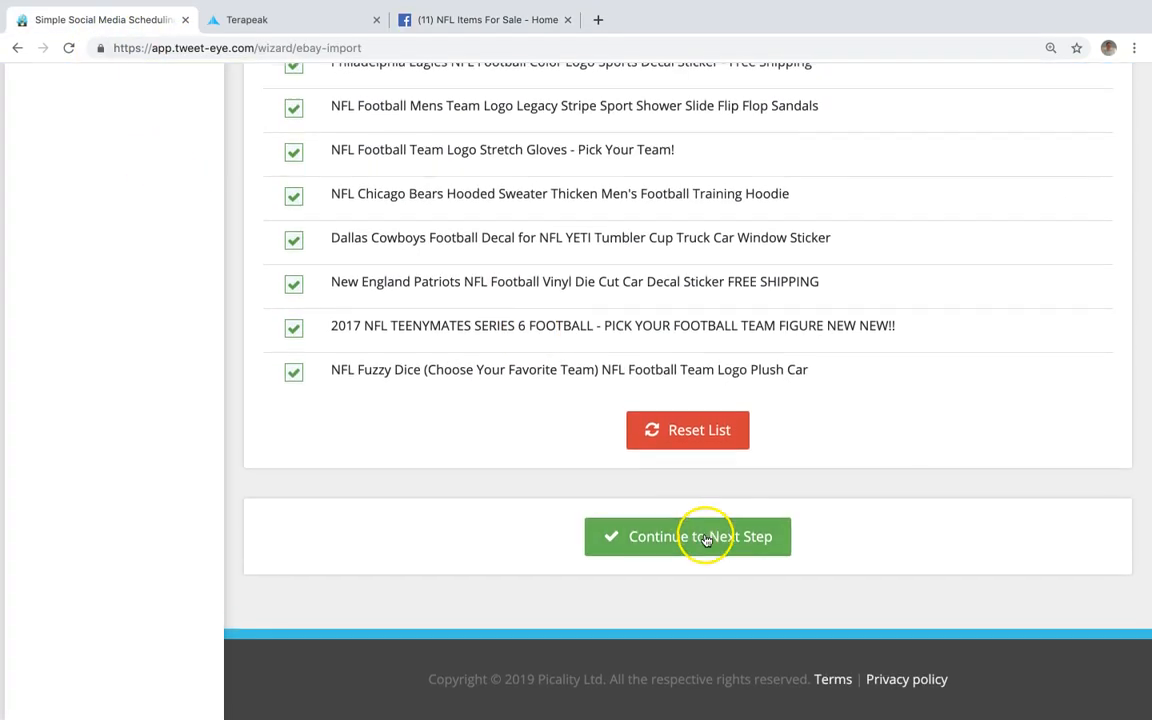
pyautogui.click(703, 536)
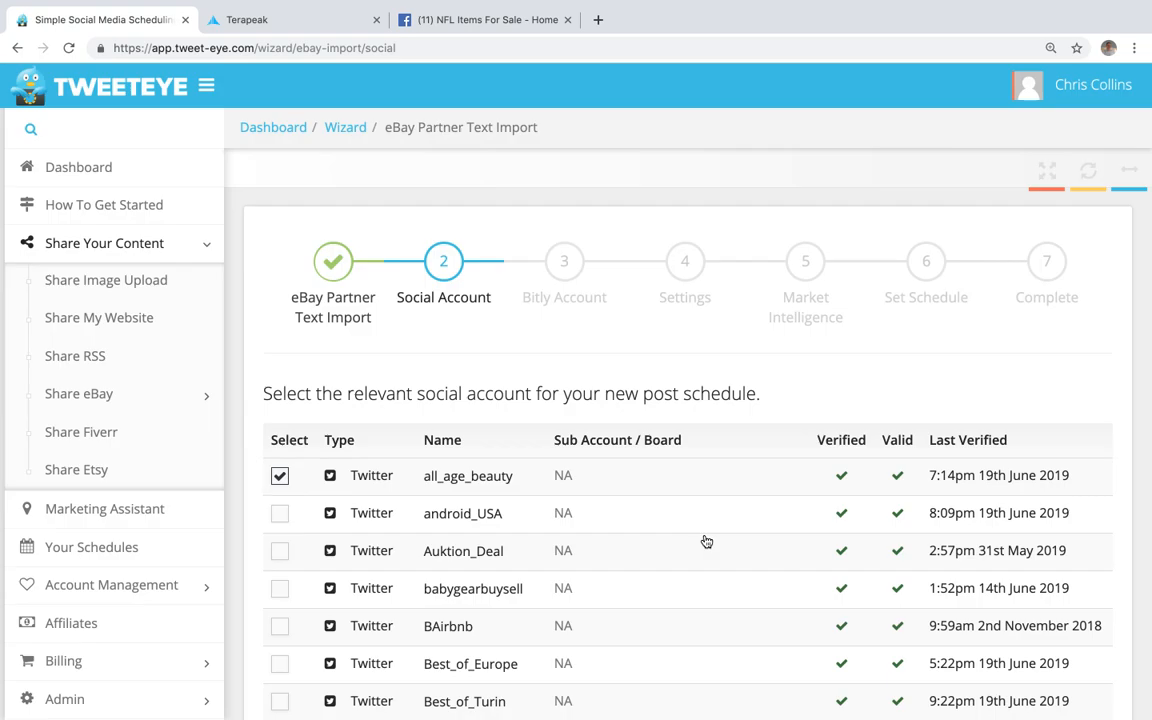
# Step: Replace the all_age_beauty Twitter account with the NFL Items For Sale Facebook page for the post schedule and continue
pyautogui.click(286, 464)
pyautogui.scroll(-5, 286, 476)
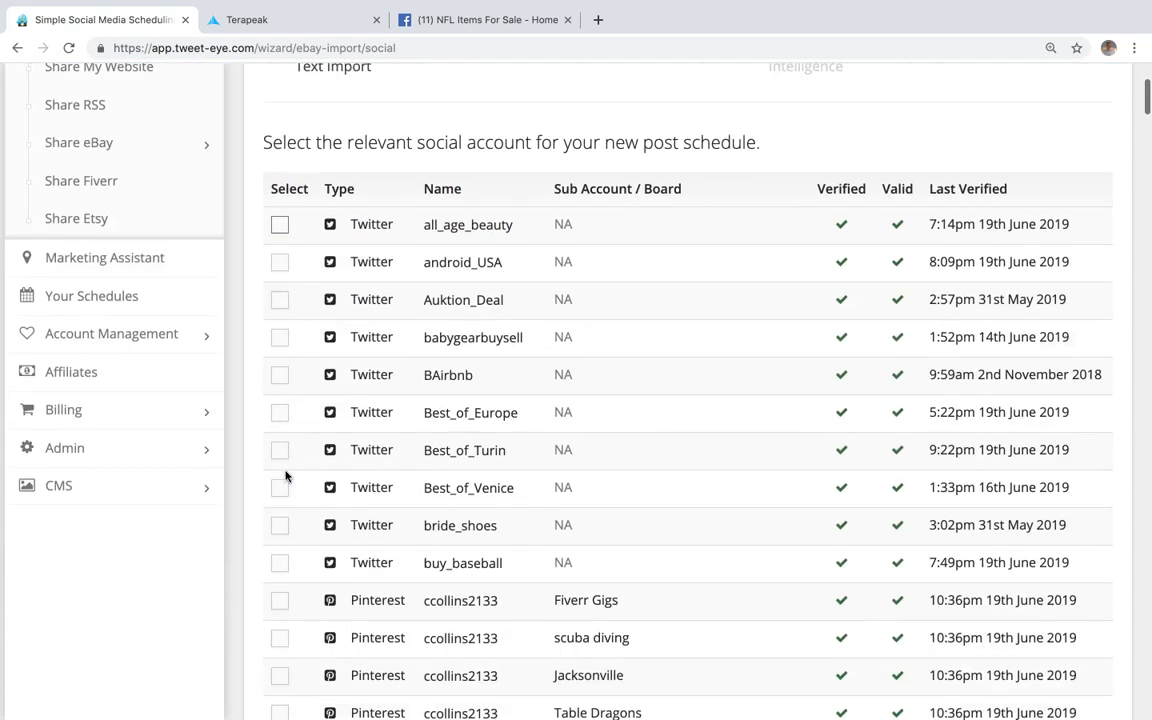
pyautogui.scroll(-20, 285, 476)
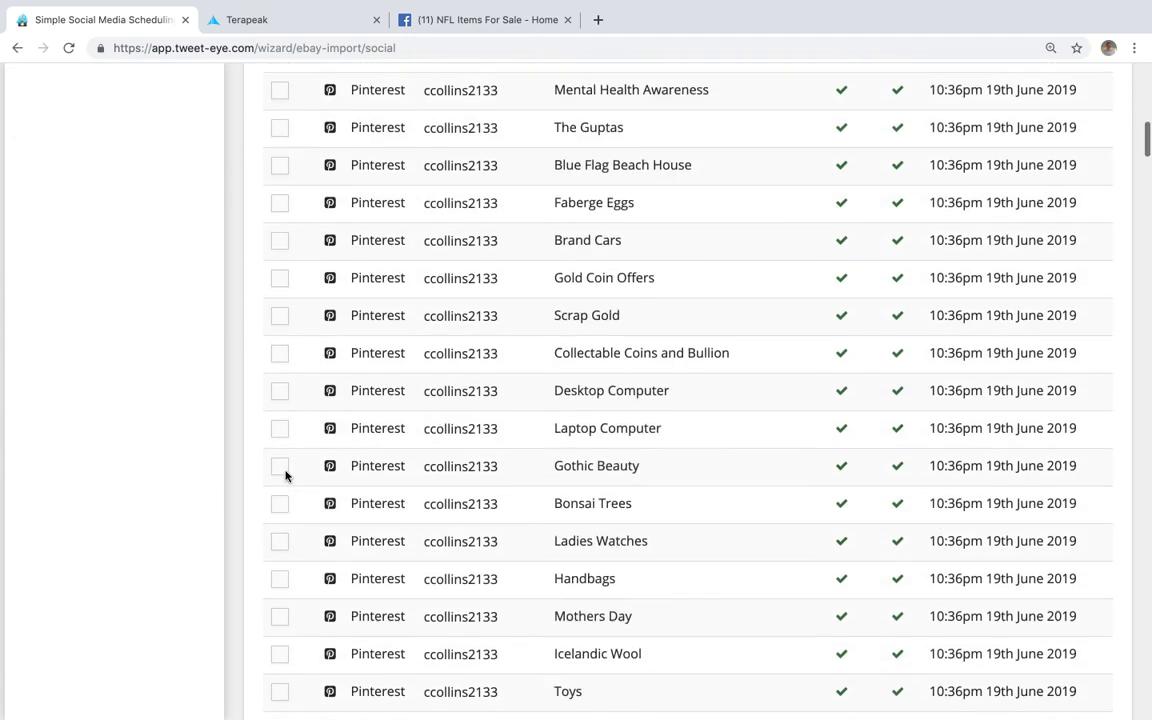
pyautogui.scroll(-20, 285, 476)
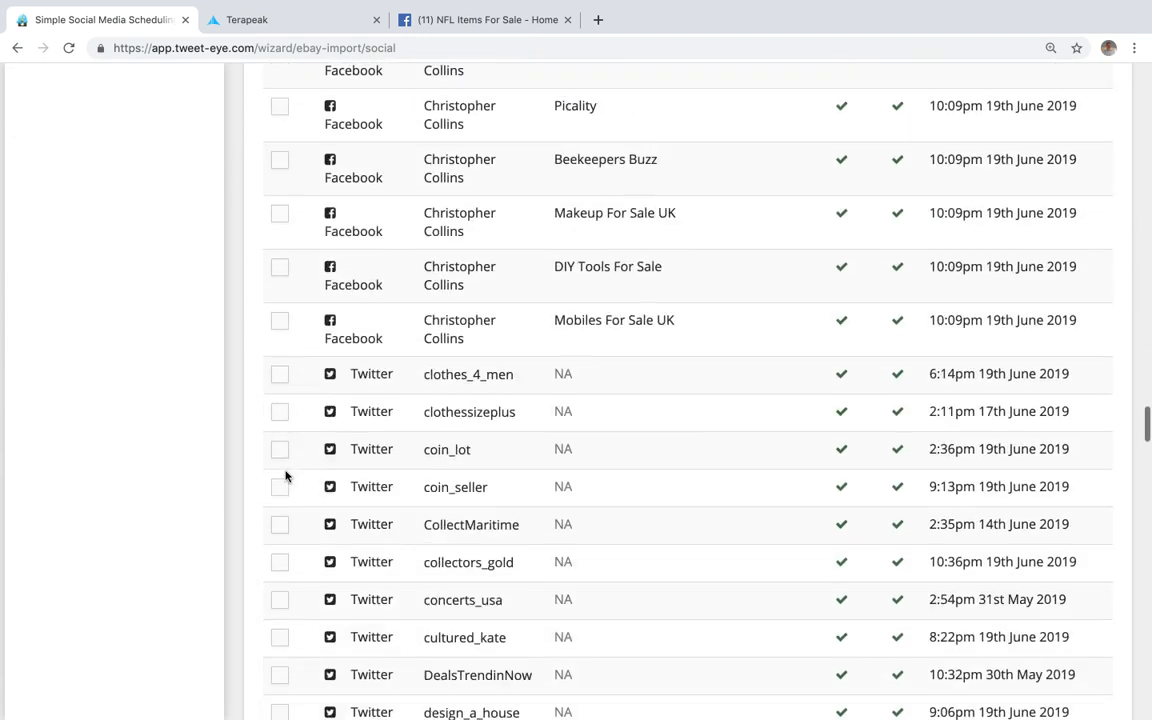
pyautogui.scroll(-9, 285, 476)
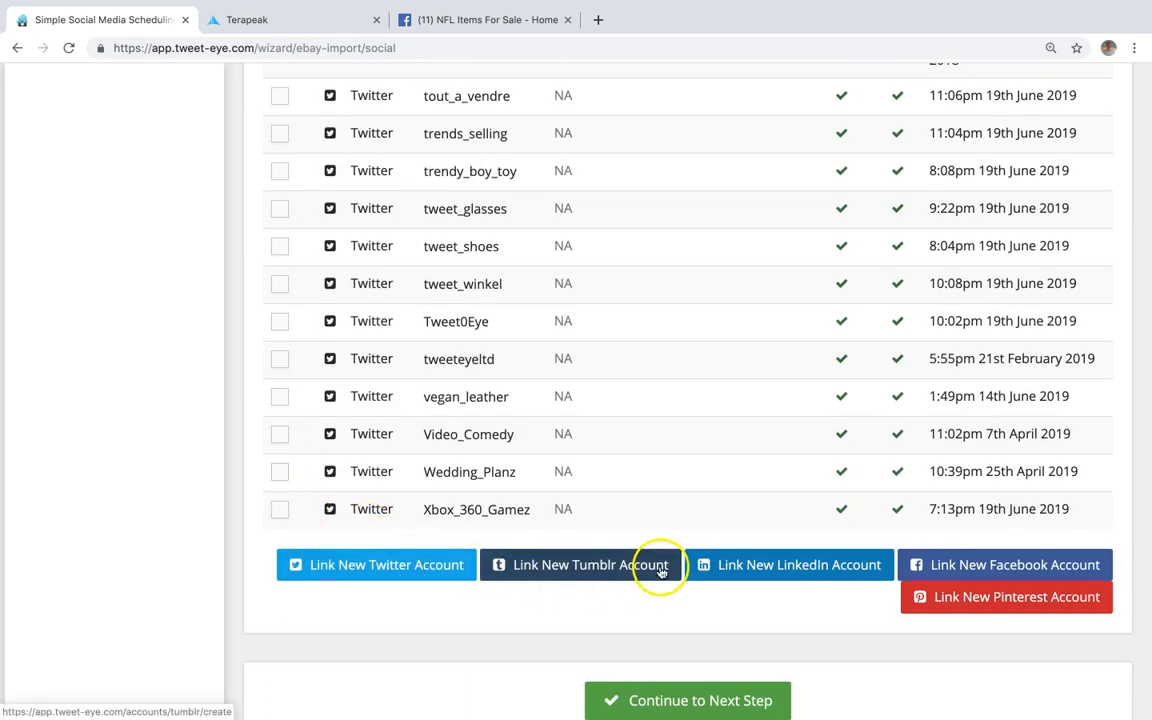
pyautogui.hotkey('ctrl', 'f')
pyautogui.write('nfl')
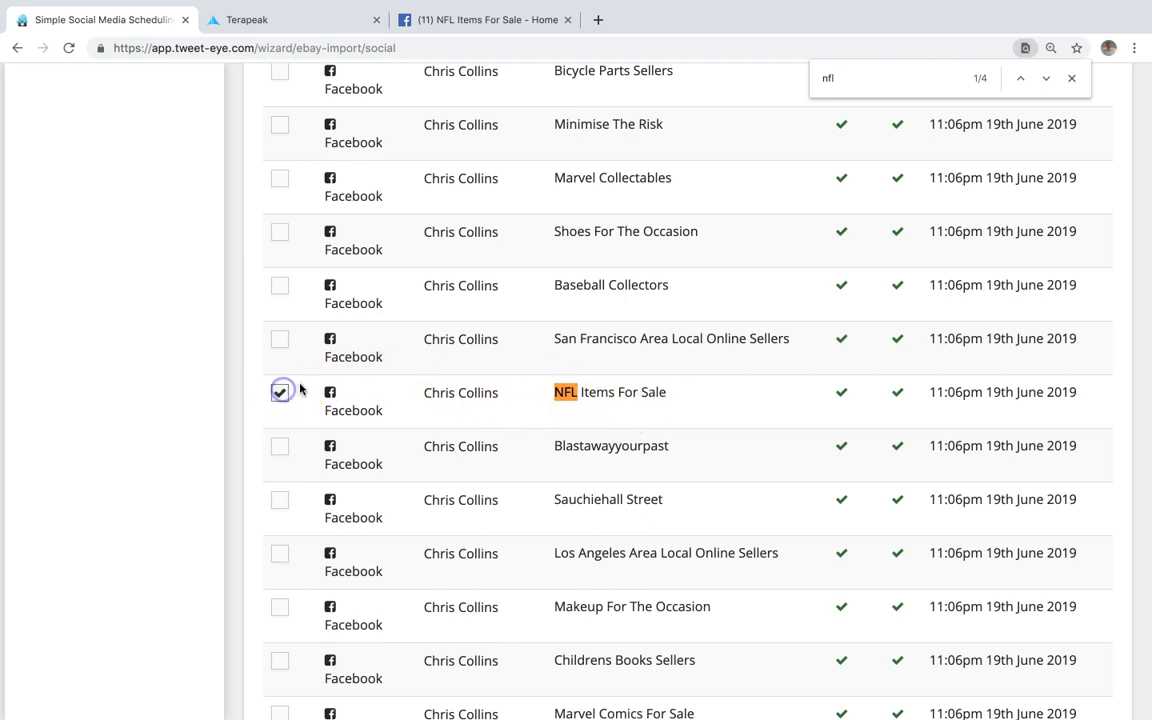
pyautogui.scroll(-1, 662, 397)
pyautogui.scroll(-20, 662, 397)
pyautogui.scroll(-20, 662, 397)
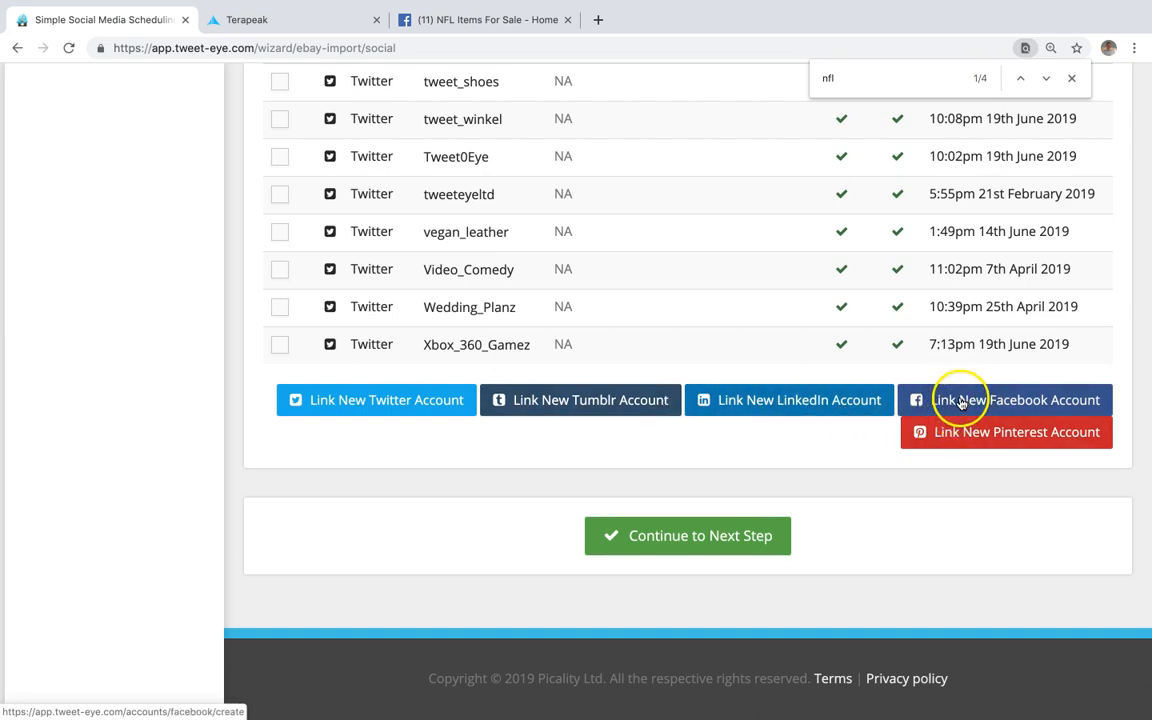
pyautogui.click(723, 538)
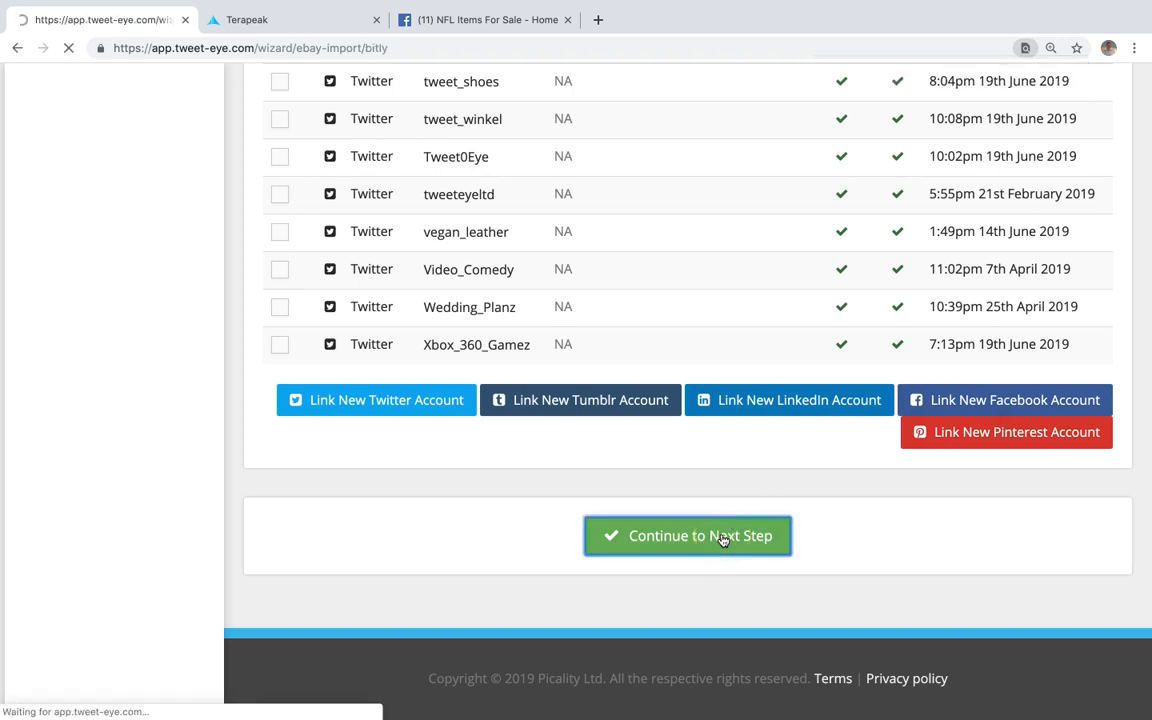
# Step: Keep Do Not Use Bitly as the link-shortening choice and continue to the Settings step
pyautogui.scroll(-3, 723, 541)
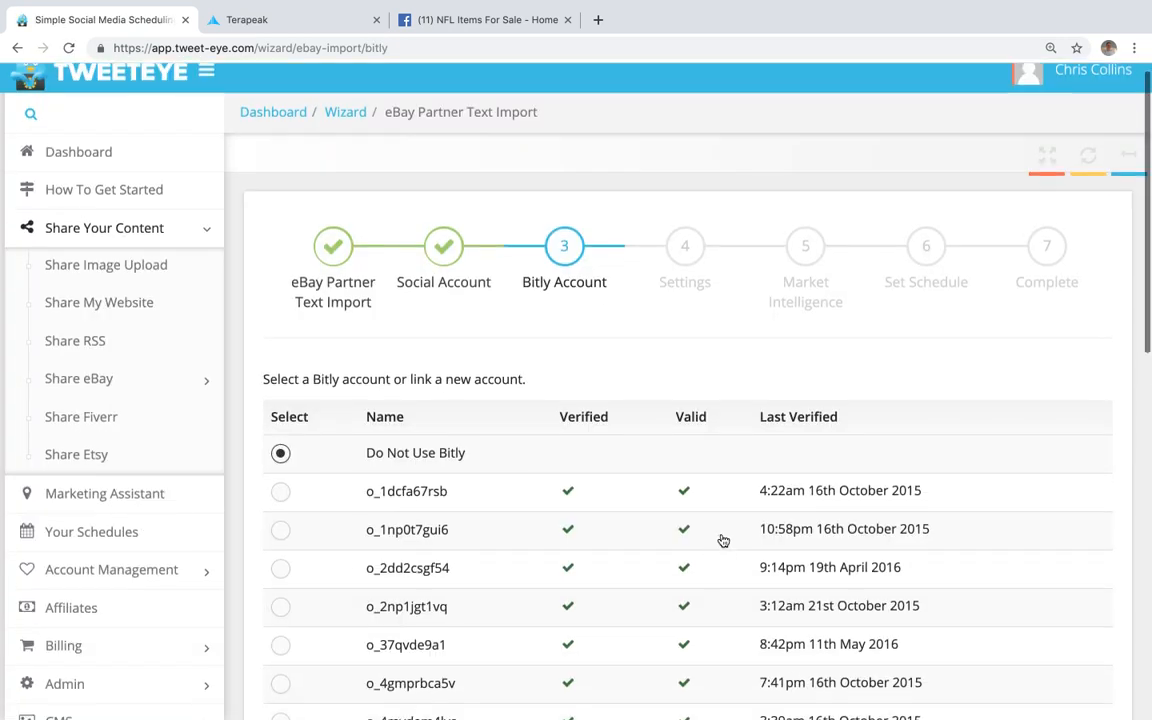
pyautogui.scroll(1, 714, 537)
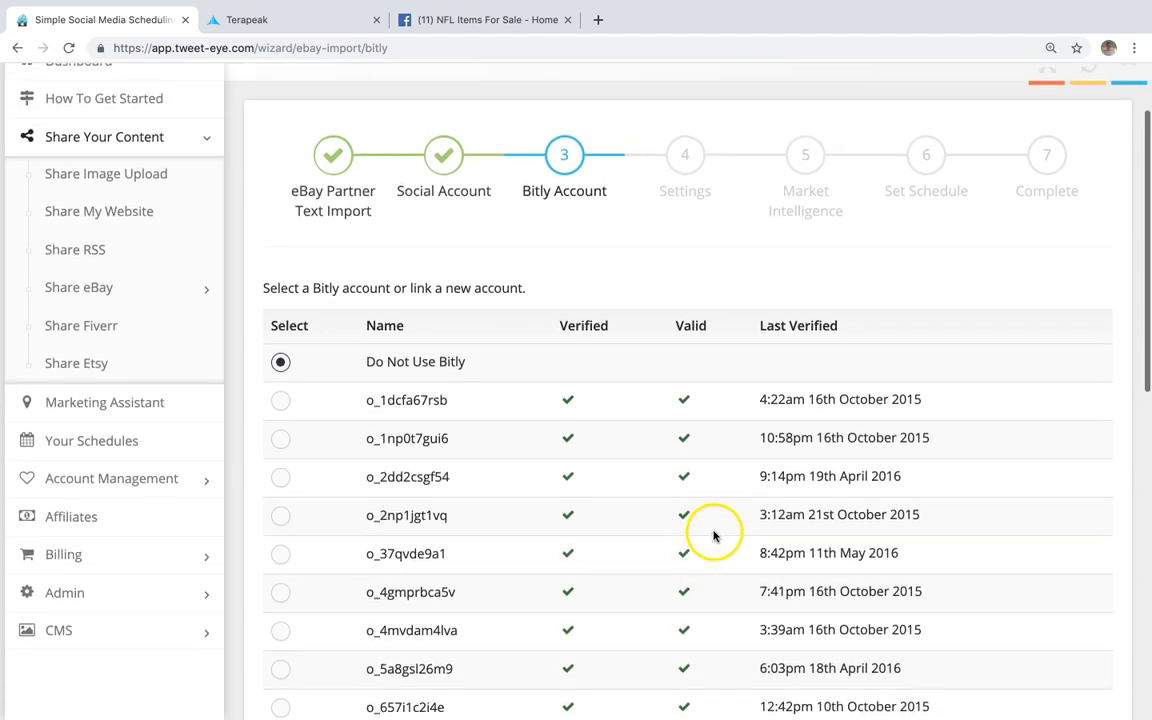
pyautogui.scroll(-2, 715, 535)
pyautogui.scroll(-12, 372, 276)
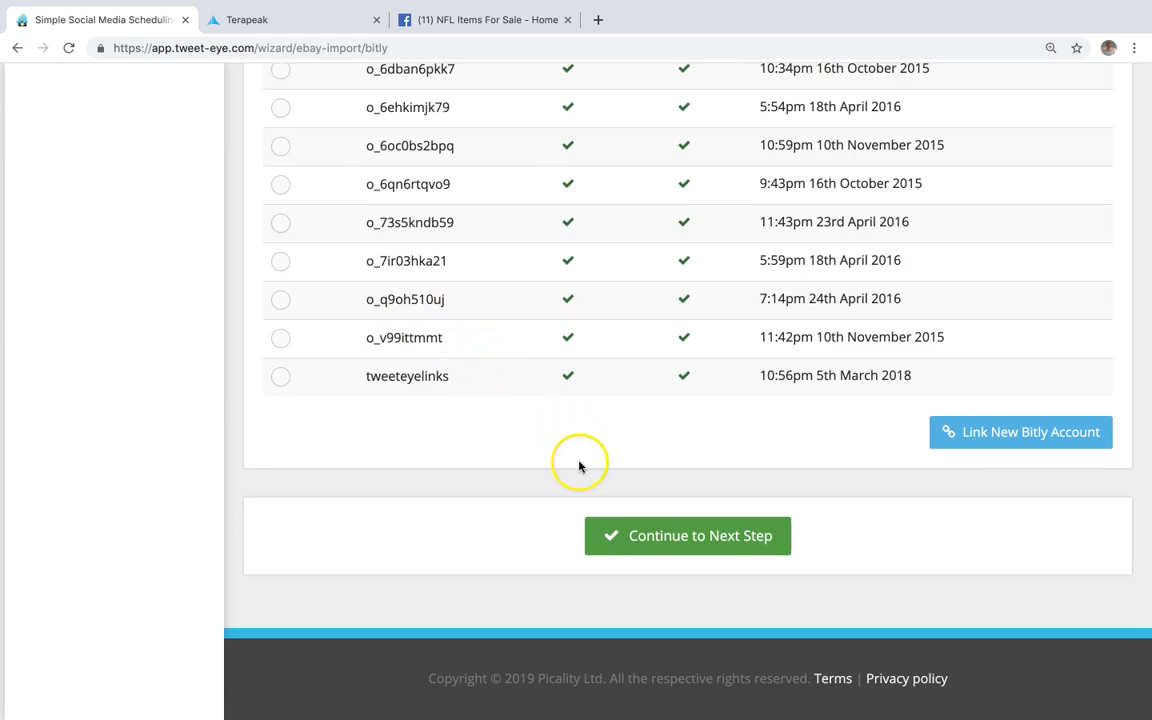
pyautogui.click(645, 546)
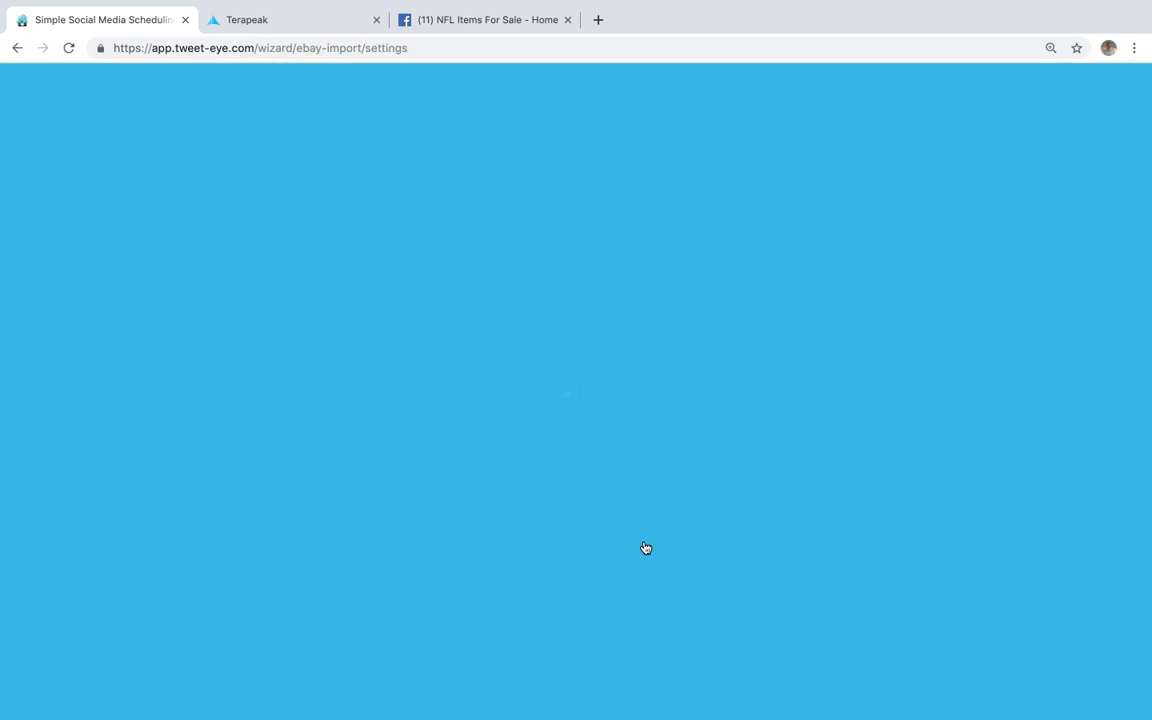
# Step: Fill calls to action 1 to 5 with #NFL, Best Ever!, Best Deal!, Be quick! and Check It Out
pyautogui.scroll(-5, 645, 548)
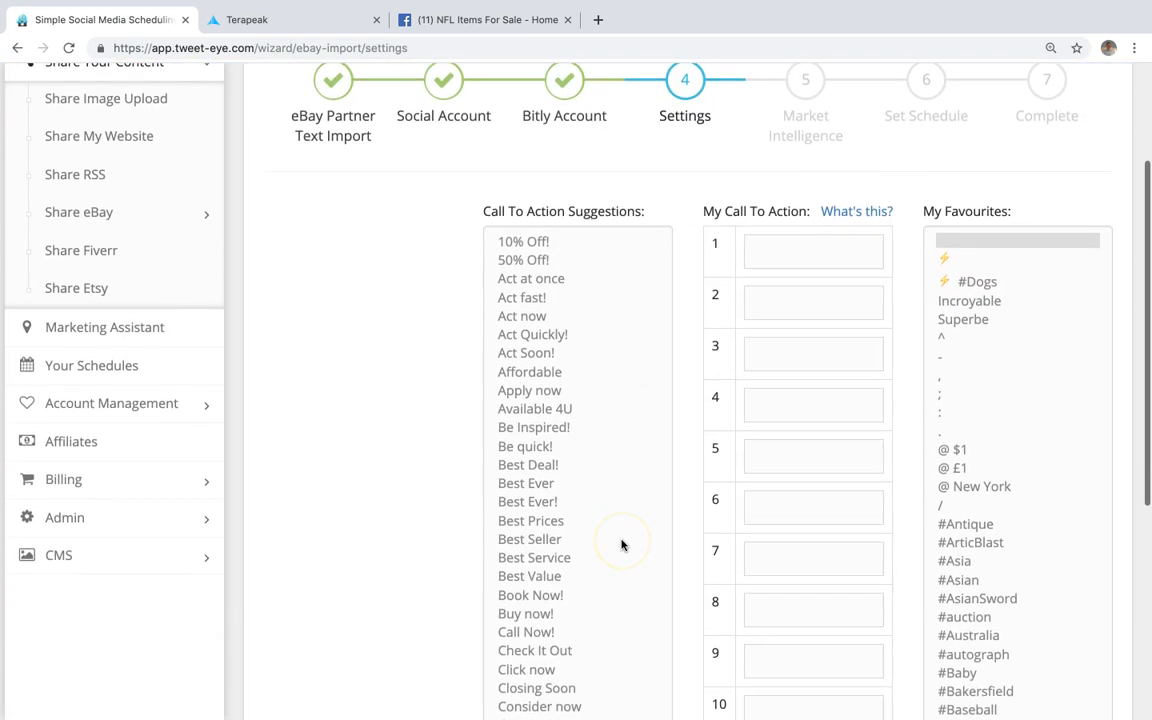
pyautogui.click(803, 250)
pyautogui.write('#NFL')
pyautogui.click(784, 302)
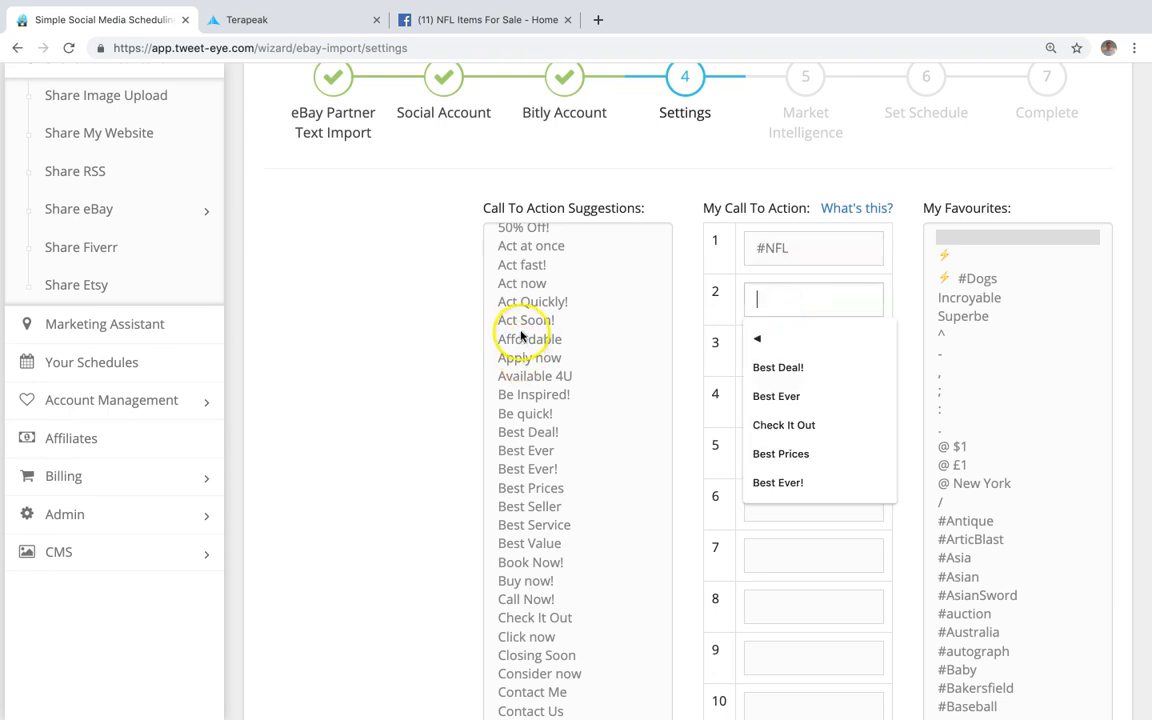
pyautogui.click(525, 440)
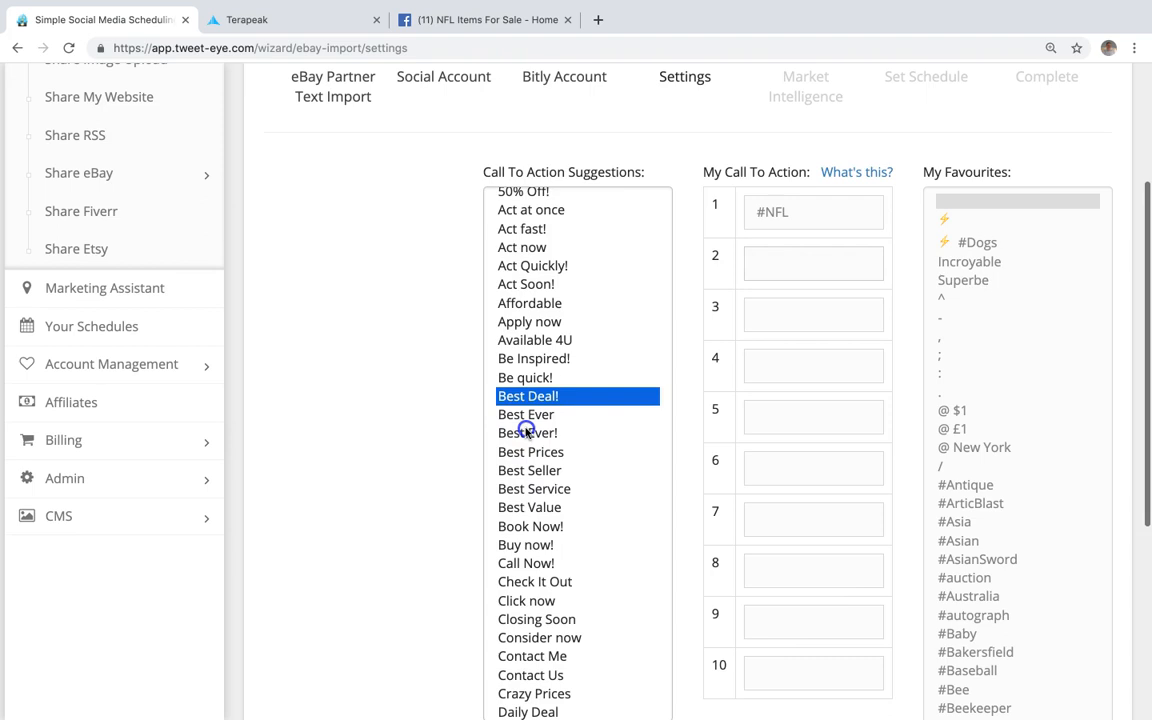
pyautogui.click(527, 432)
pyautogui.click(527, 396)
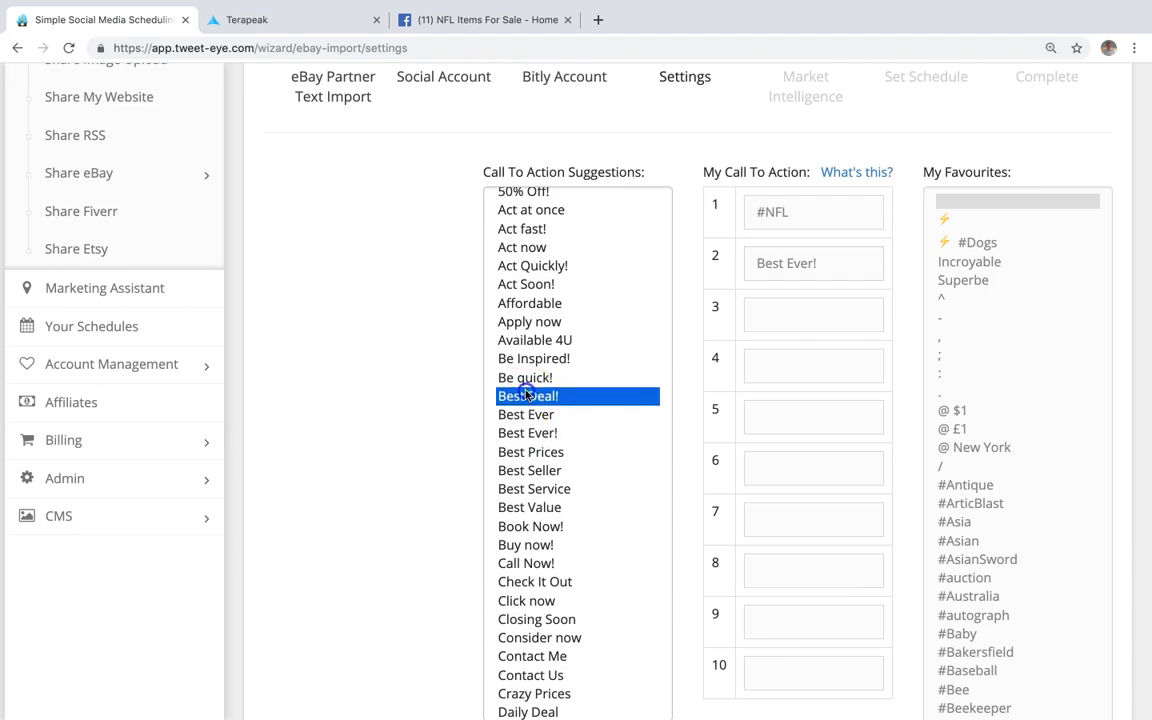
pyautogui.click(526, 379)
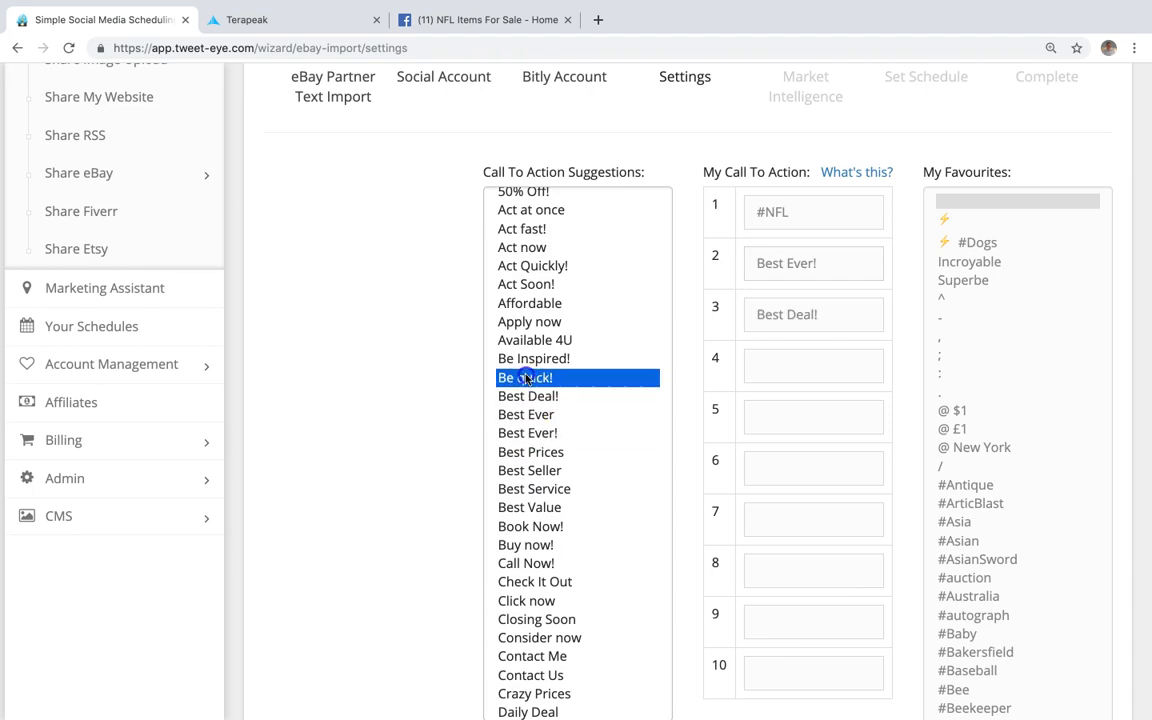
pyautogui.click(541, 580)
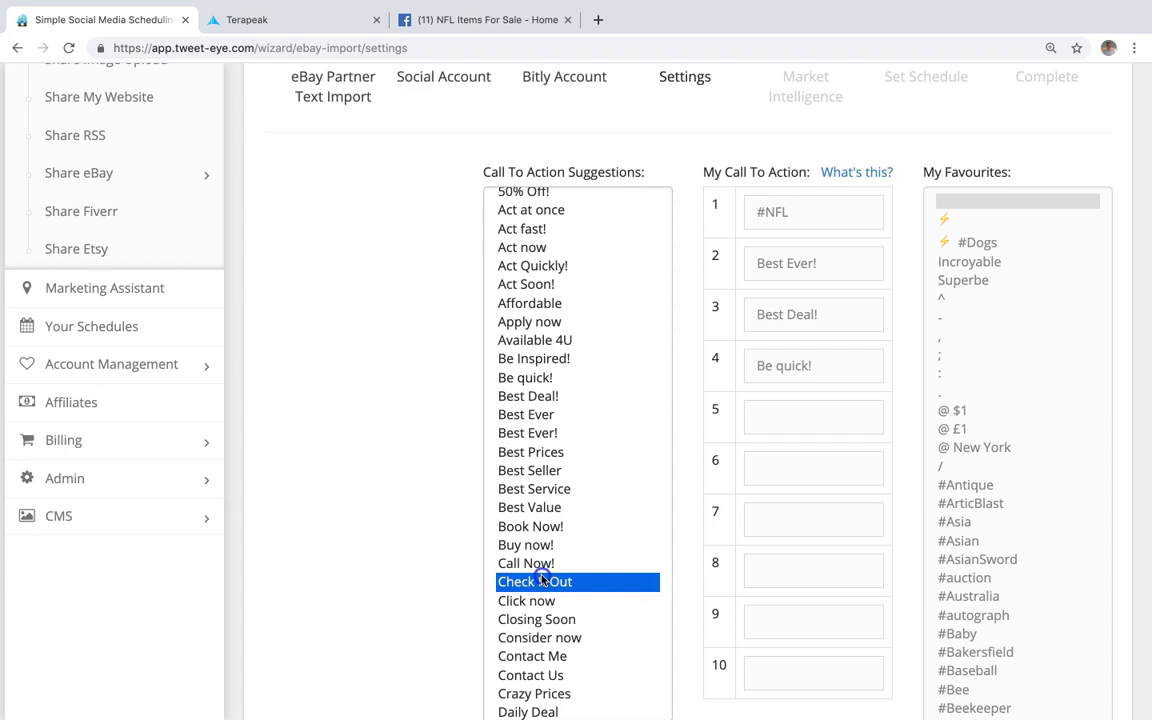
# Step: Add the suggestions Daily offers, Daily Deal and Don't Delay as calls to action 6 to 8
pyautogui.scroll(-5, 541, 578)
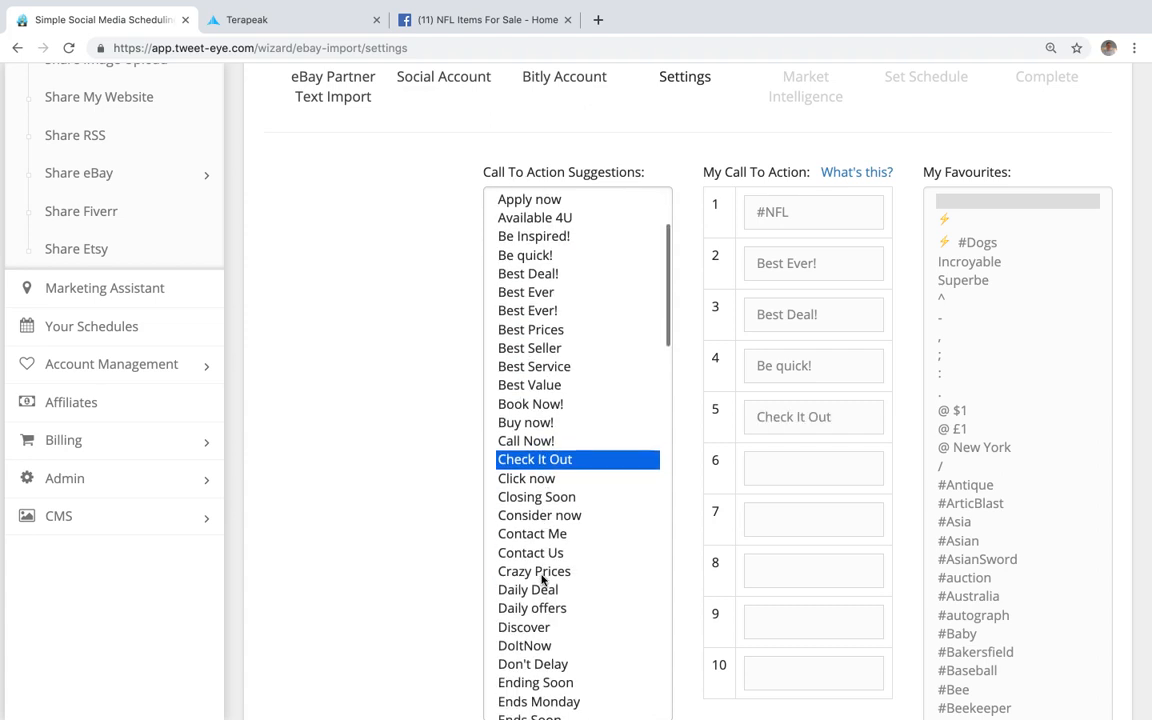
pyautogui.scroll(-2, 541, 578)
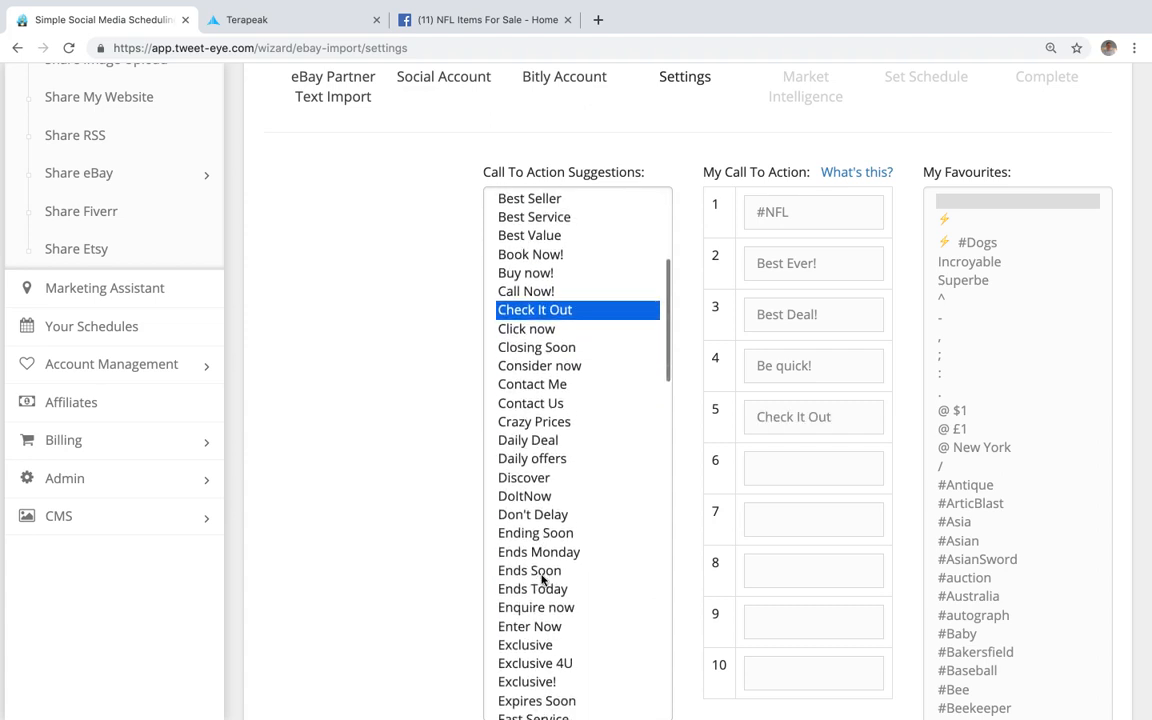
pyautogui.click(519, 460)
pyautogui.click(519, 442)
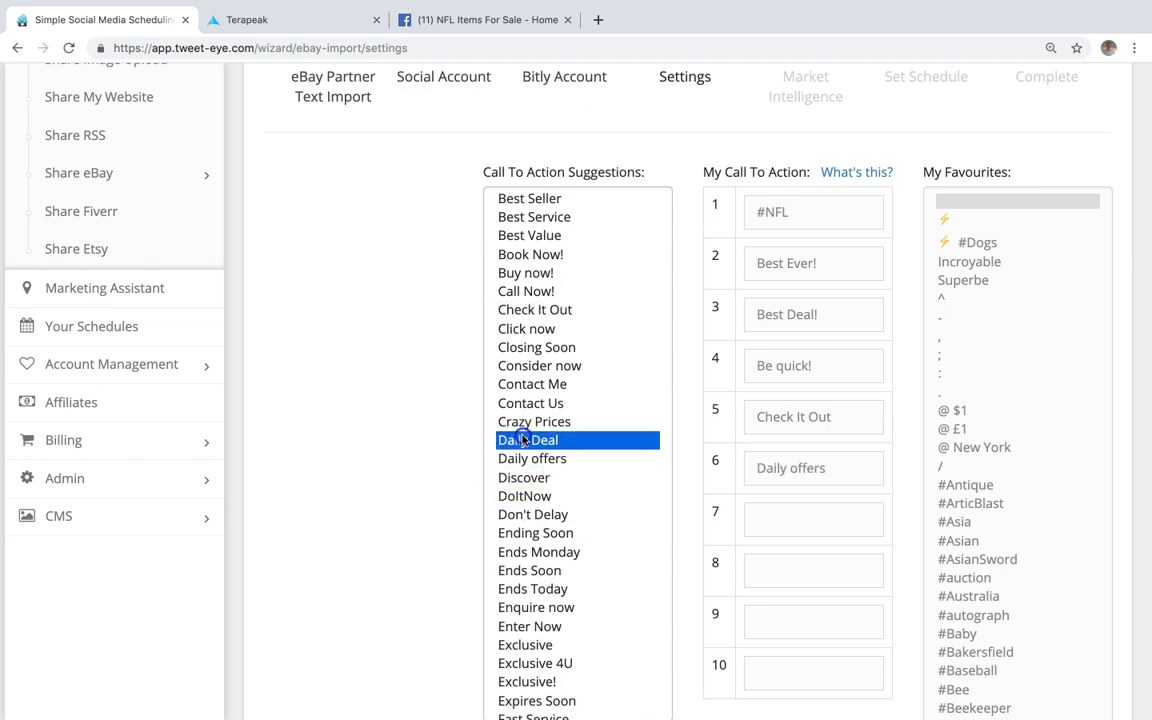
pyautogui.scroll(-1, 522, 440)
pyautogui.click(526, 474)
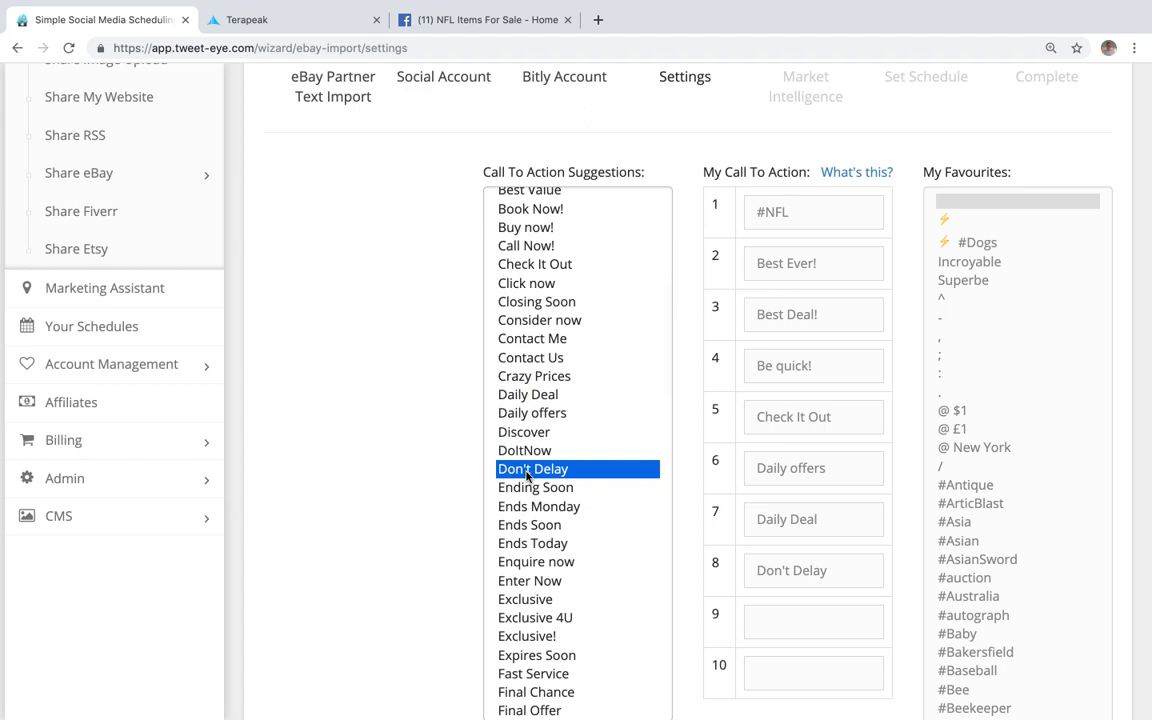
# Step: Add Final Offer and Get it Fast! as calls to action 9 and 10 and continue to the Market Intelligence step
pyautogui.scroll(-4, 526, 476)
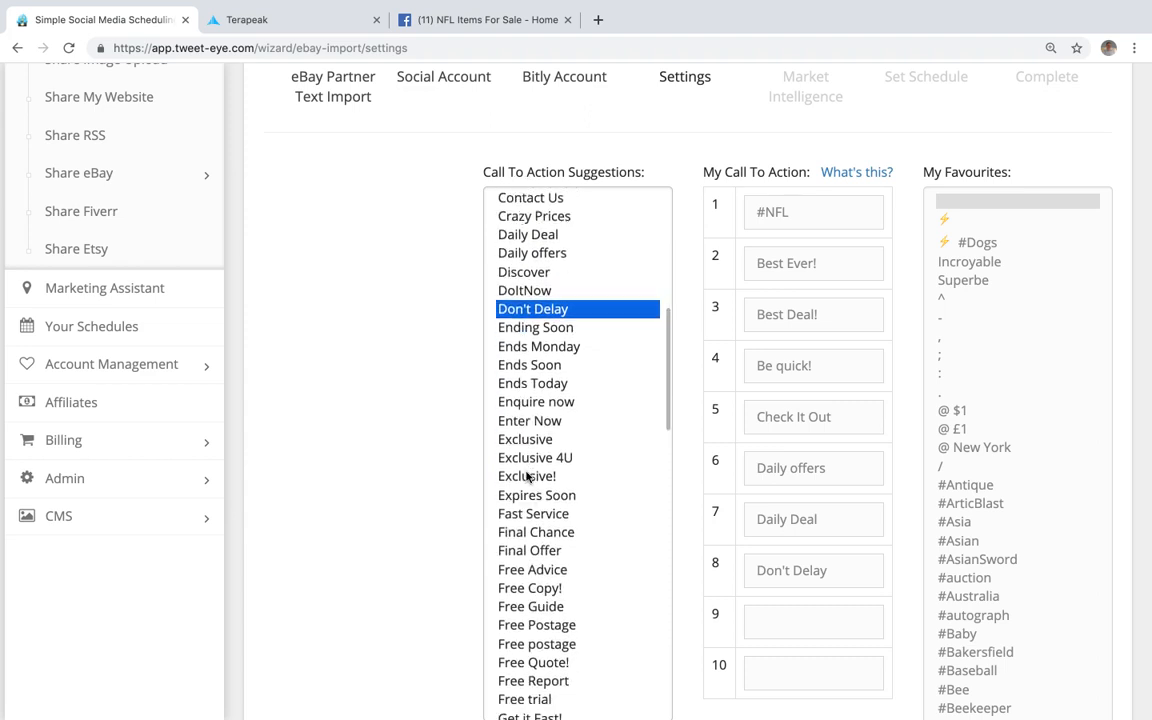
pyautogui.scroll(-1, 526, 476)
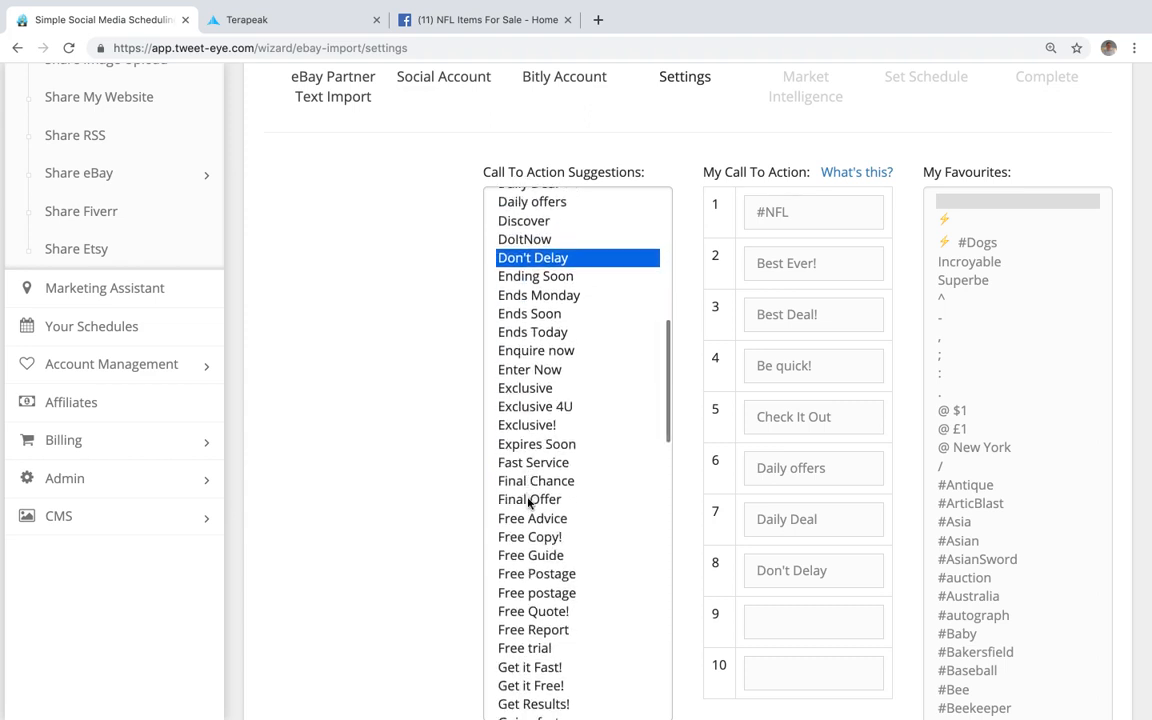
pyautogui.click(528, 500)
pyautogui.scroll(-3, 528, 502)
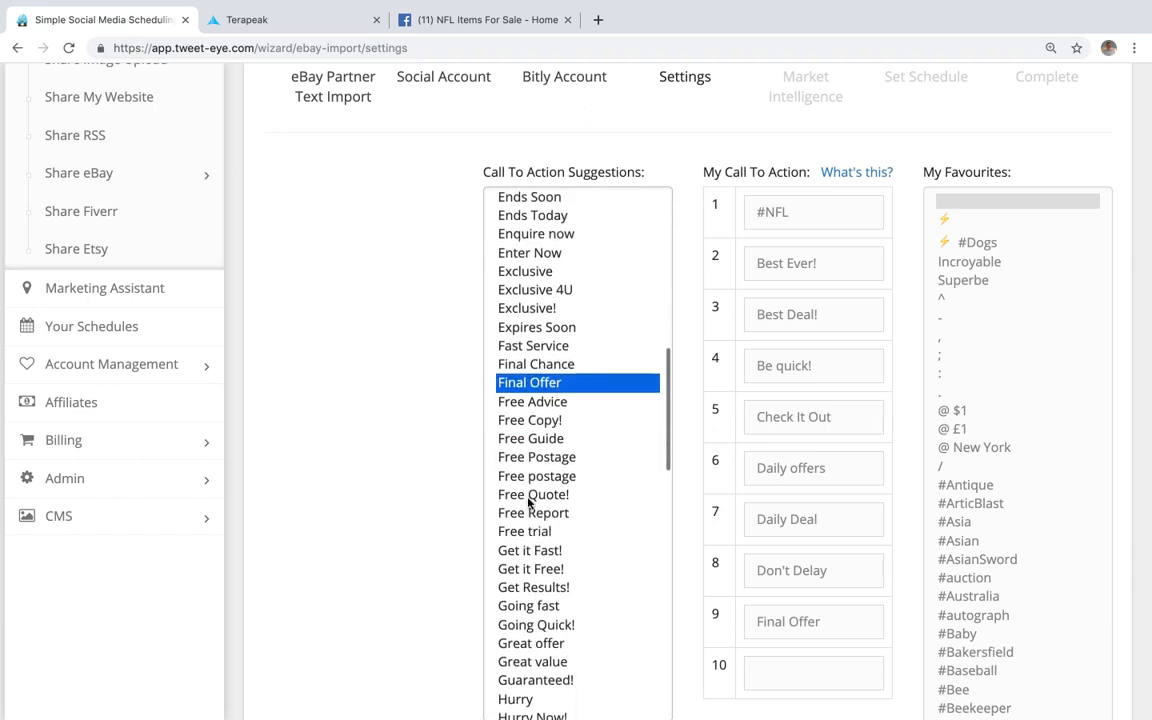
pyautogui.scroll(-1, 528, 502)
pyautogui.click(528, 506)
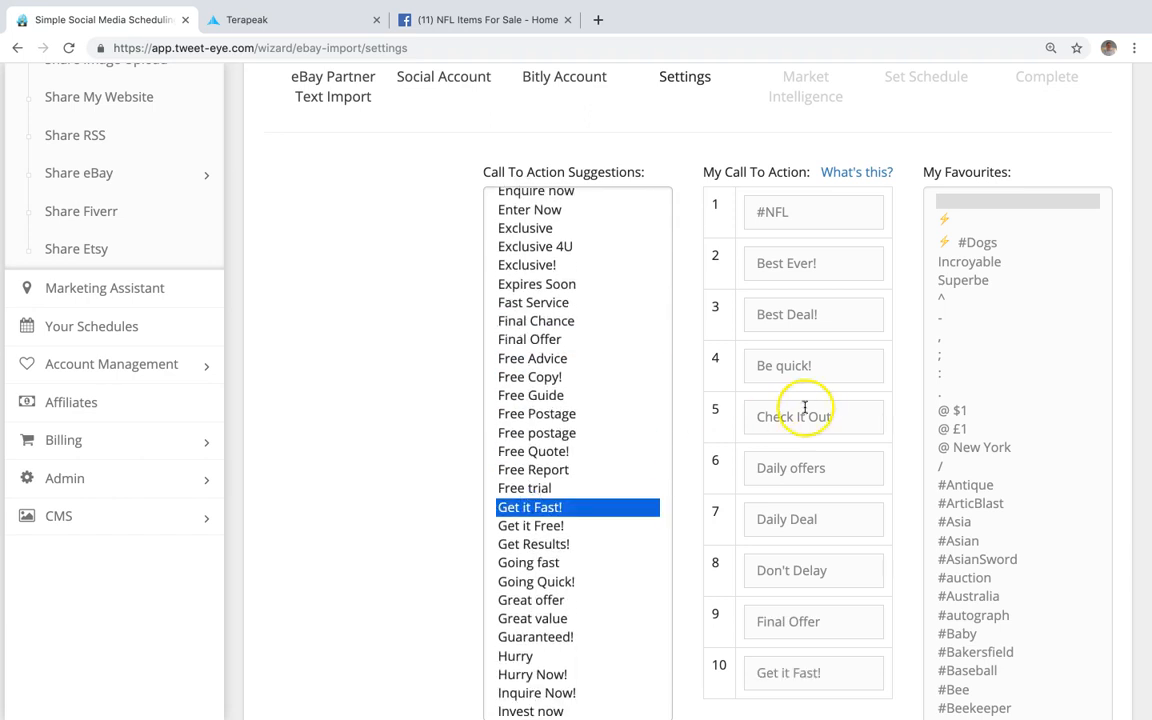
pyautogui.scroll(-4, 808, 405)
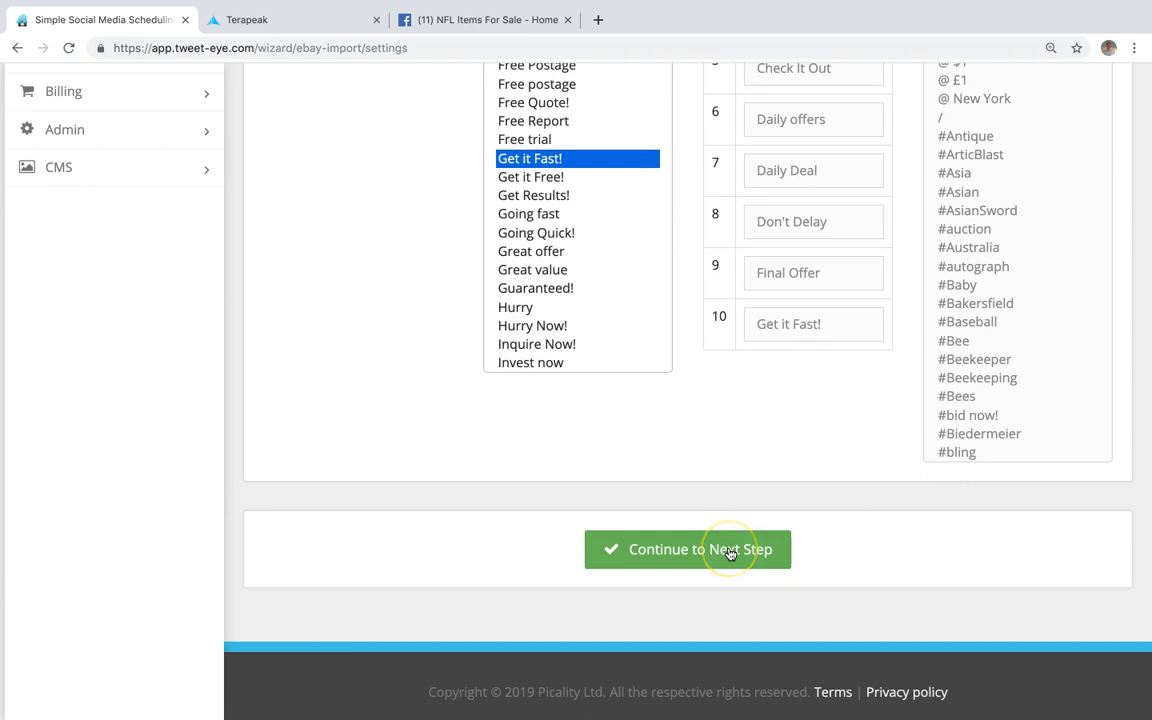
pyautogui.click(729, 553)
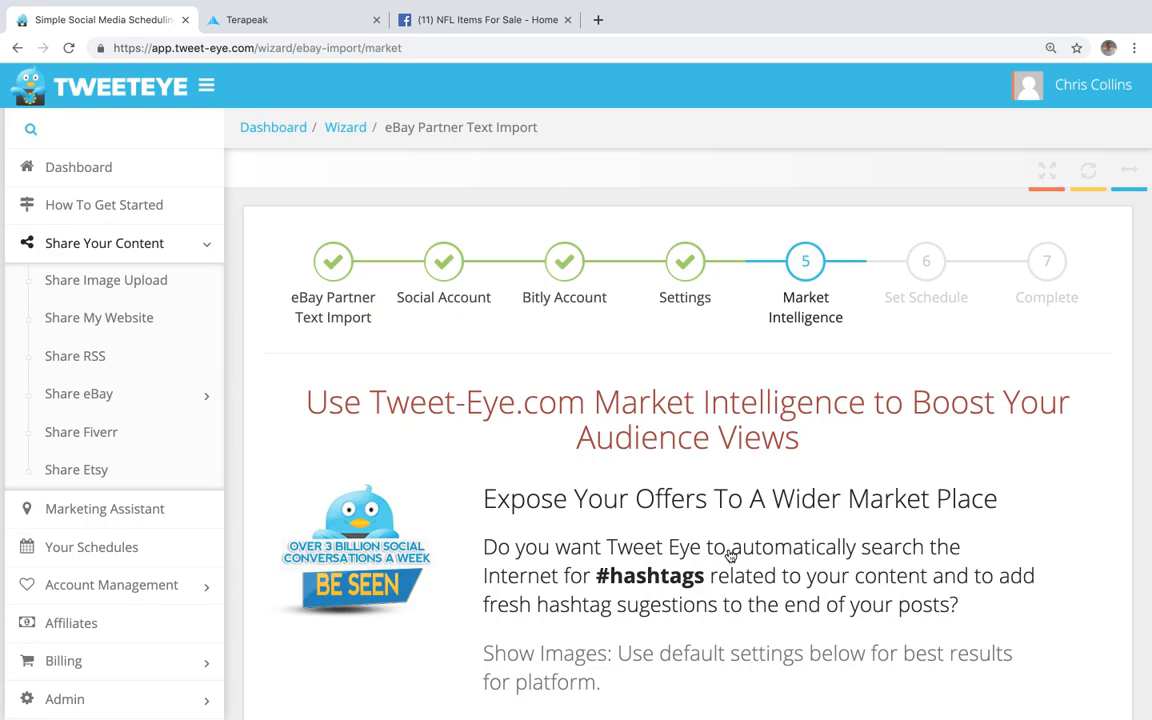
# Step: Keep Market Intelligence at No and Show Images enabled for the NFL Items For Sale page, and continue to the Set Schedule step
pyautogui.scroll(-3, 730, 555)
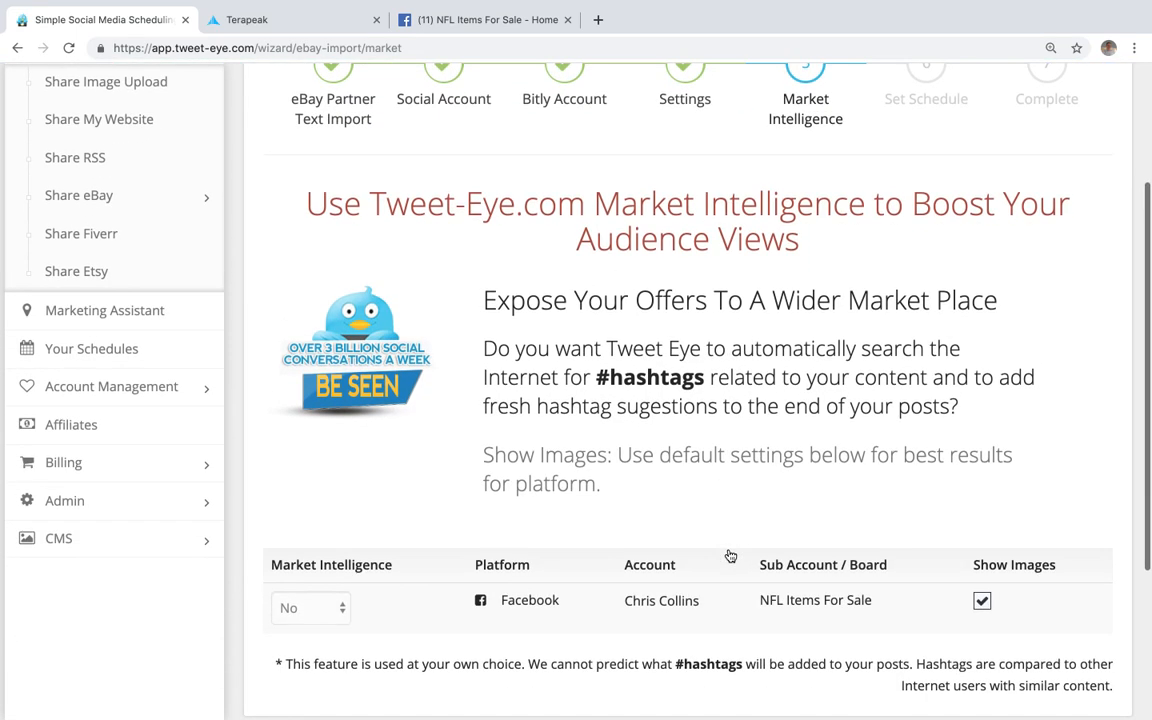
pyautogui.scroll(-2, 730, 555)
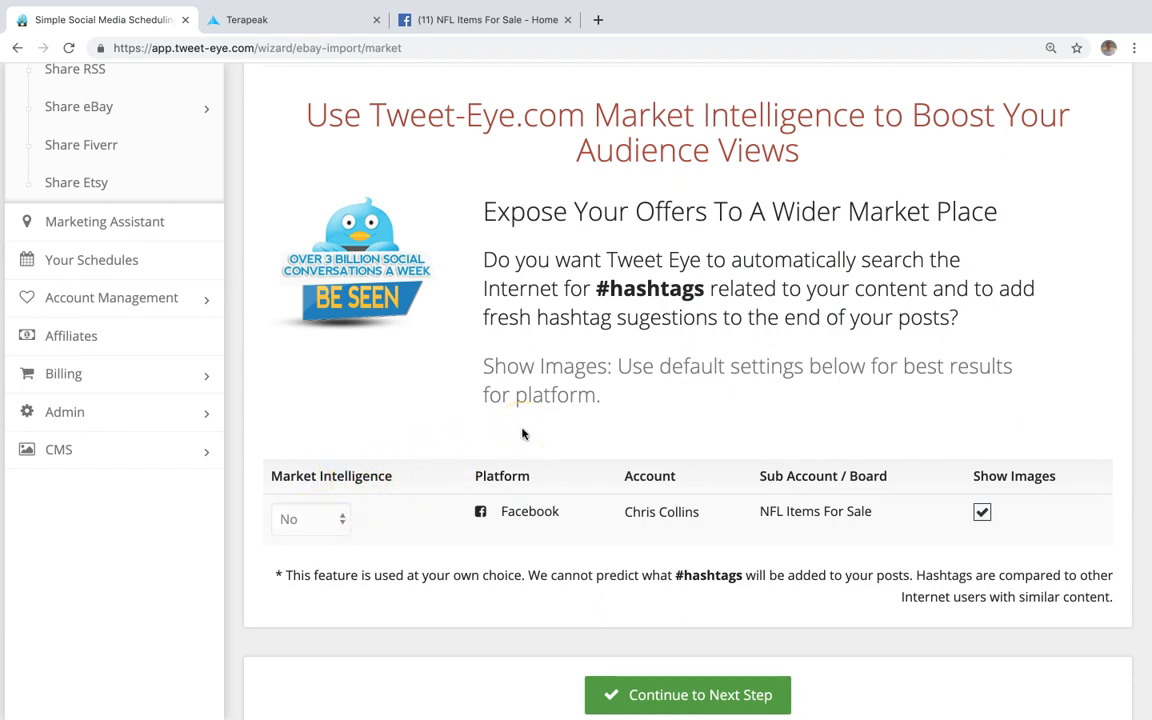
pyautogui.scroll(2, 522, 433)
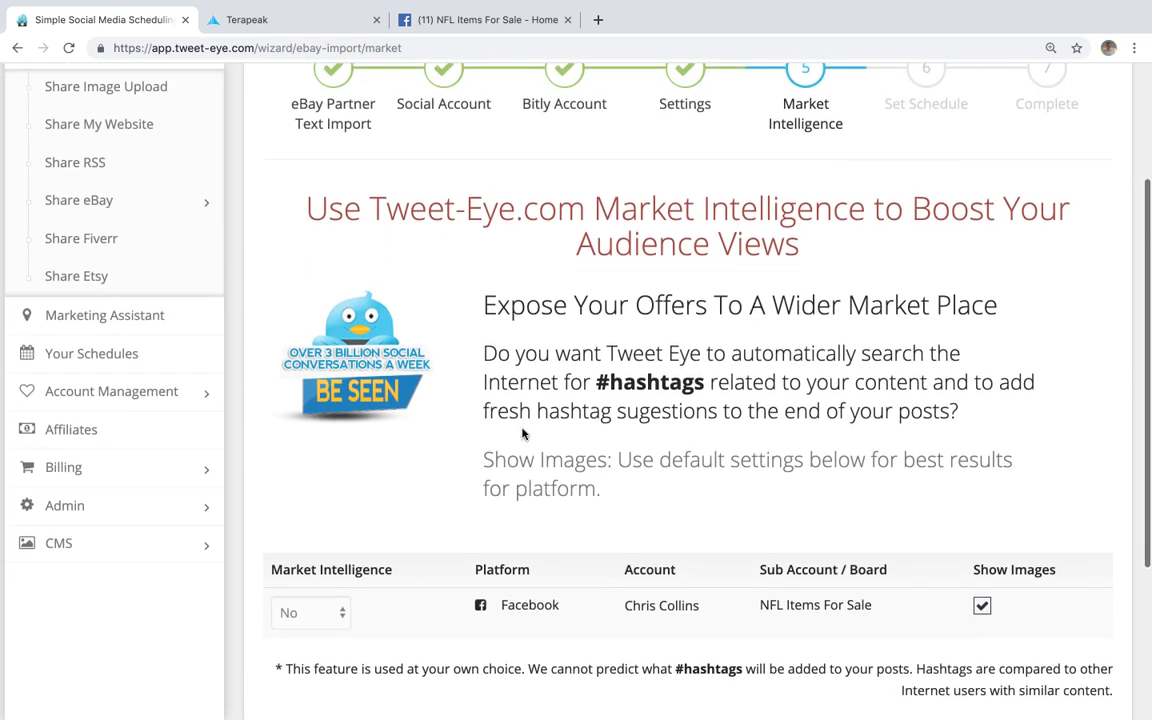
pyautogui.scroll(-5, 522, 433)
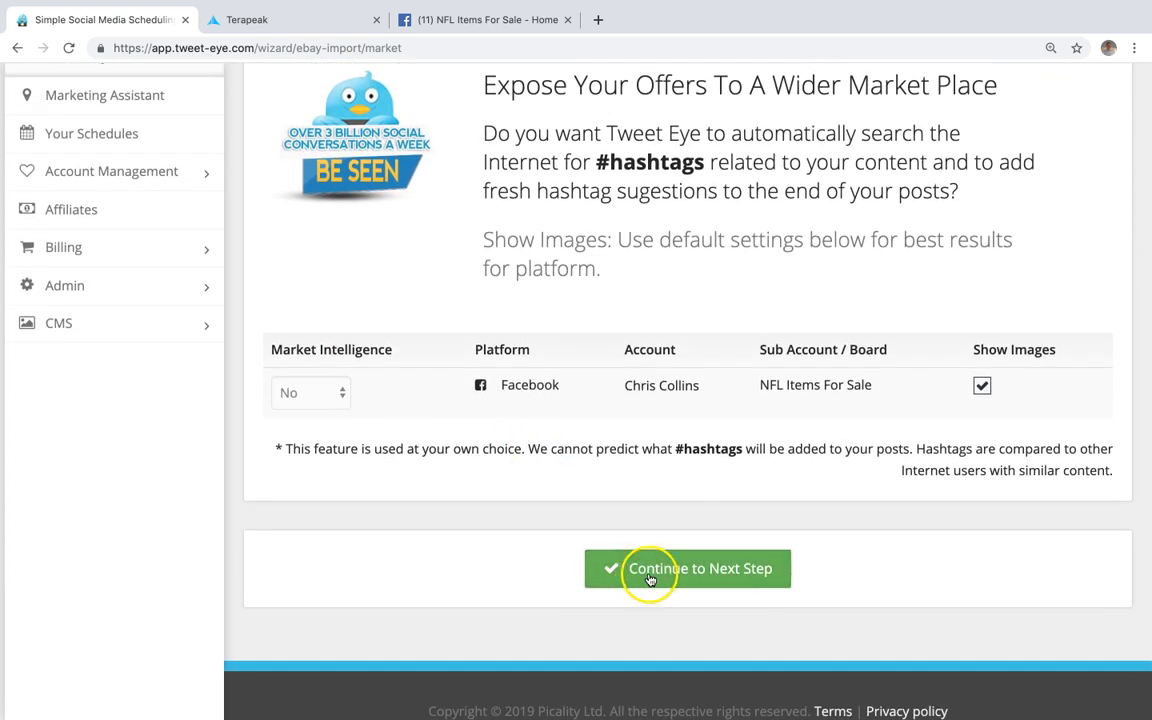
pyautogui.click(650, 572)
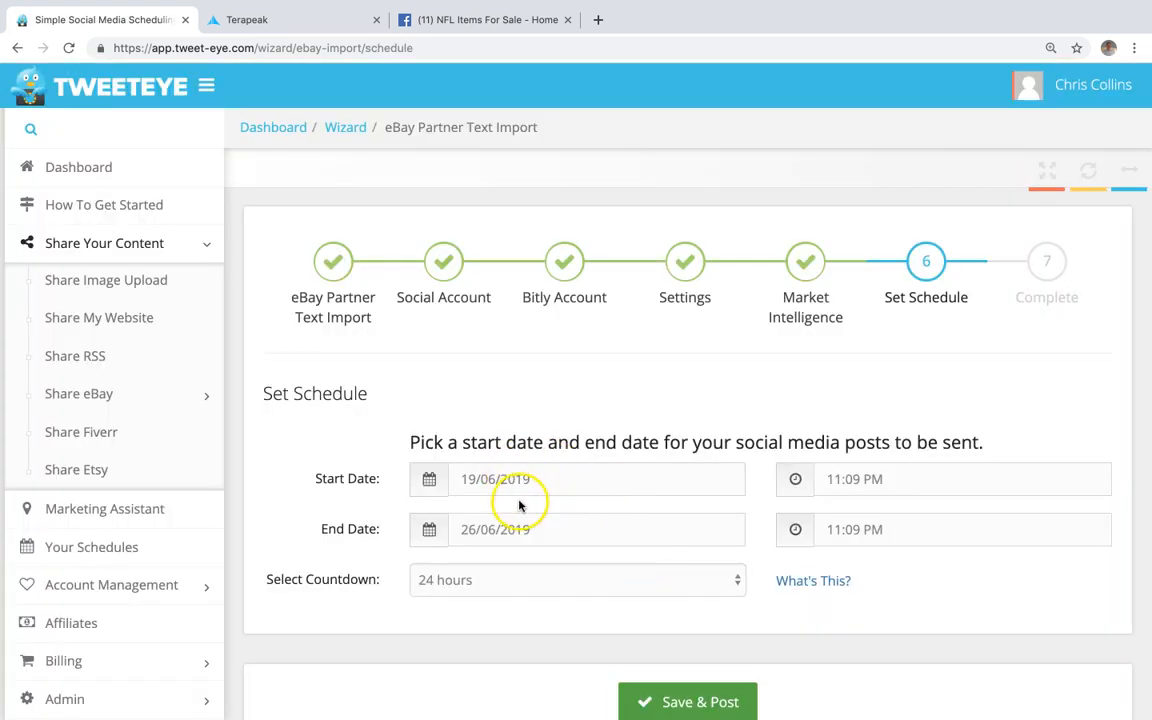
# Step: Set the end date of the post schedule to 31/12/2028
pyautogui.click(522, 531)
pyautogui.click(517, 570)
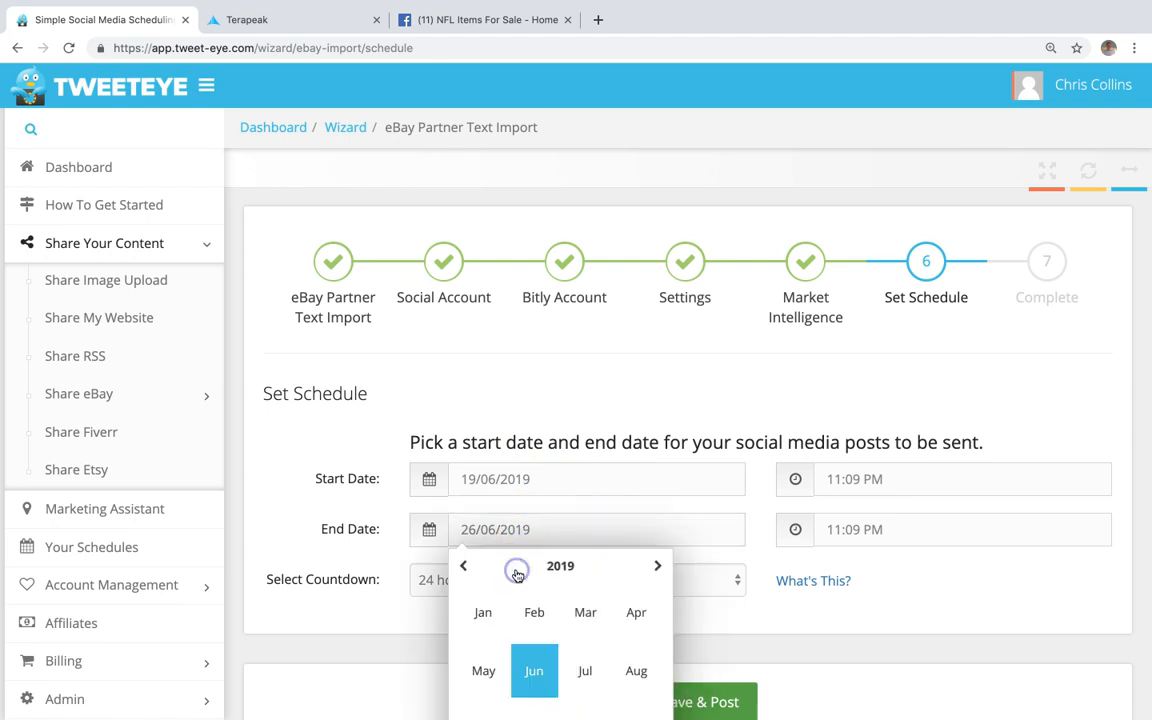
pyautogui.scroll(-3, 517, 572)
pyautogui.click(656, 401)
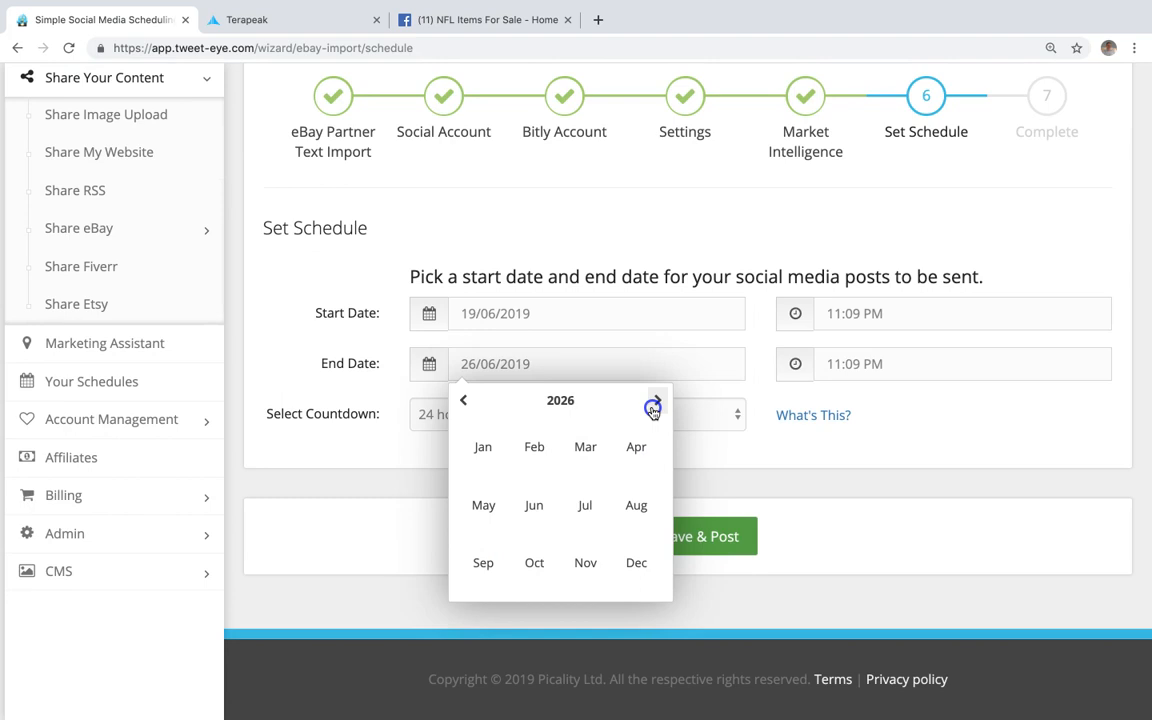
pyautogui.click(636, 562)
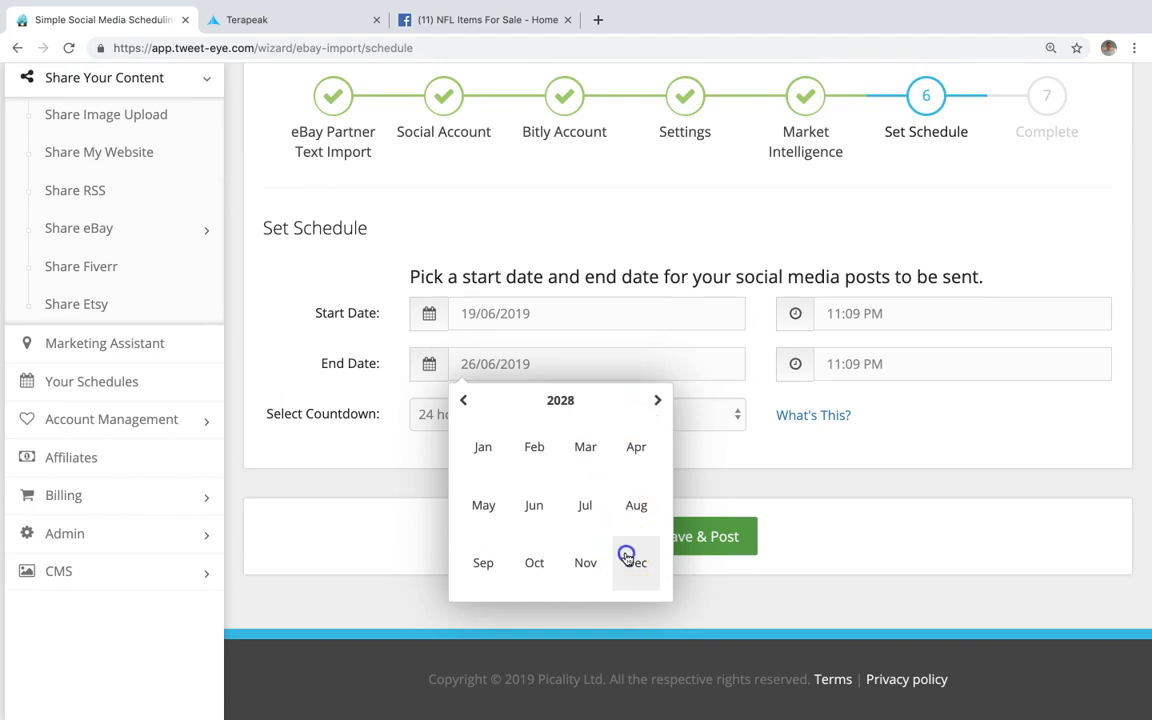
pyautogui.click(604, 372)
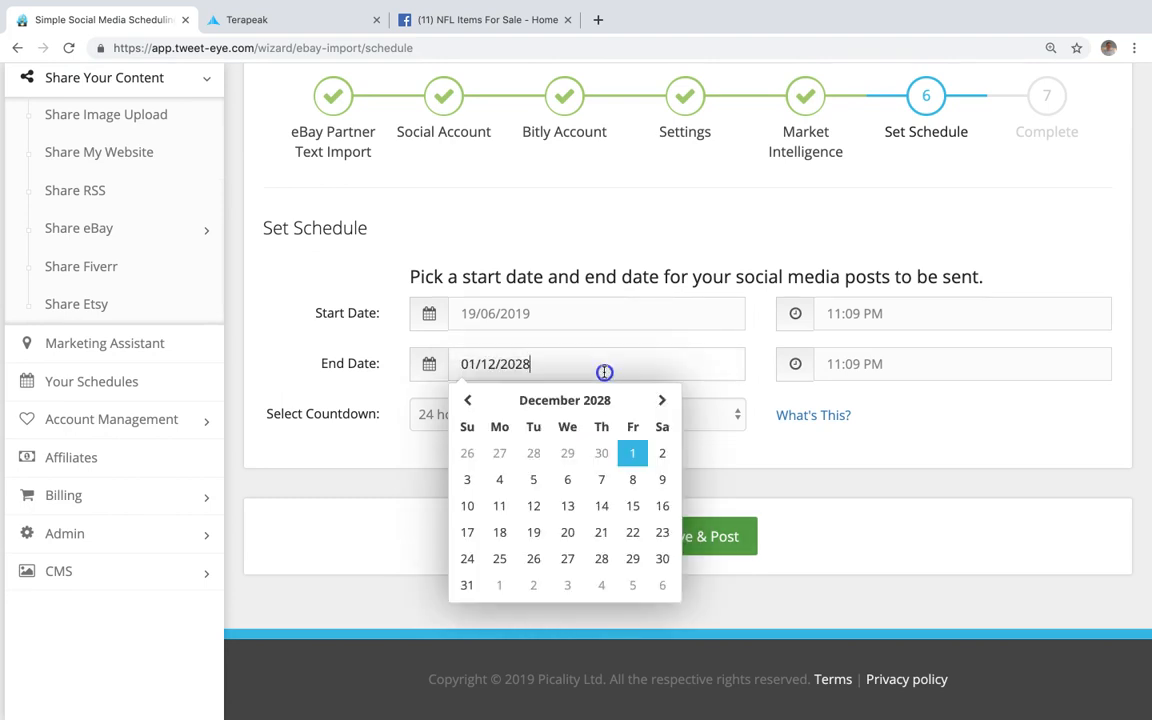
pyautogui.click(467, 588)
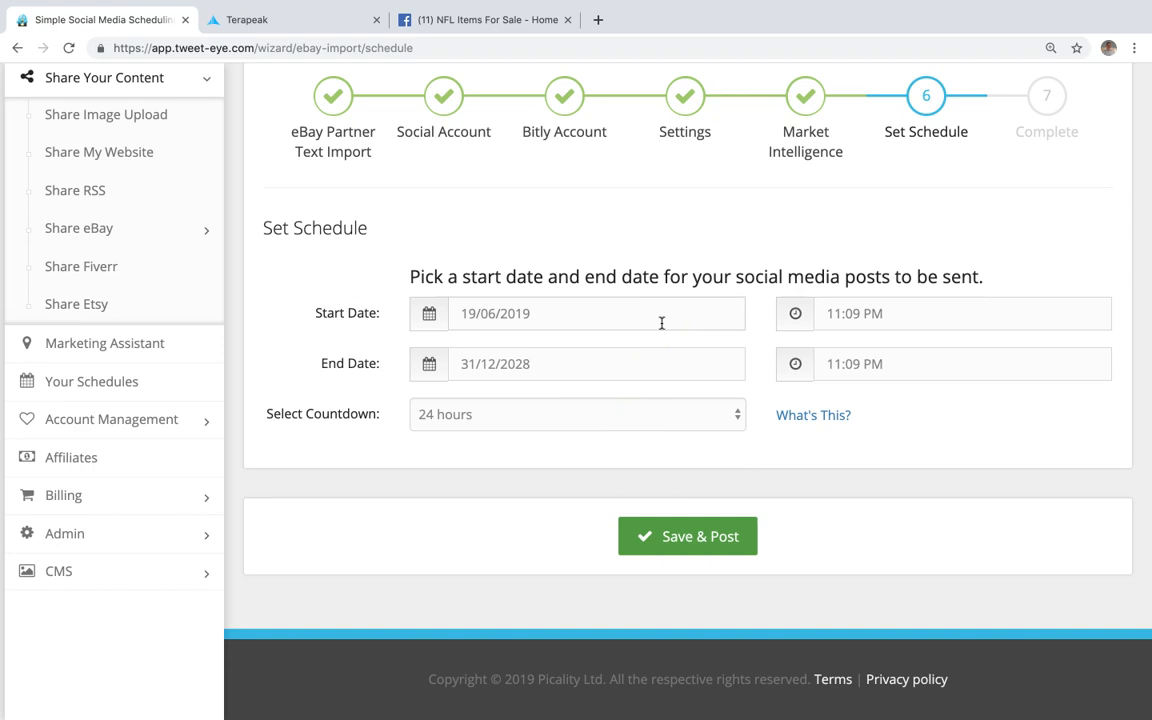
# Step: Save the post schedule with the 24 hours countdown and start it running
pyautogui.click(687, 537)
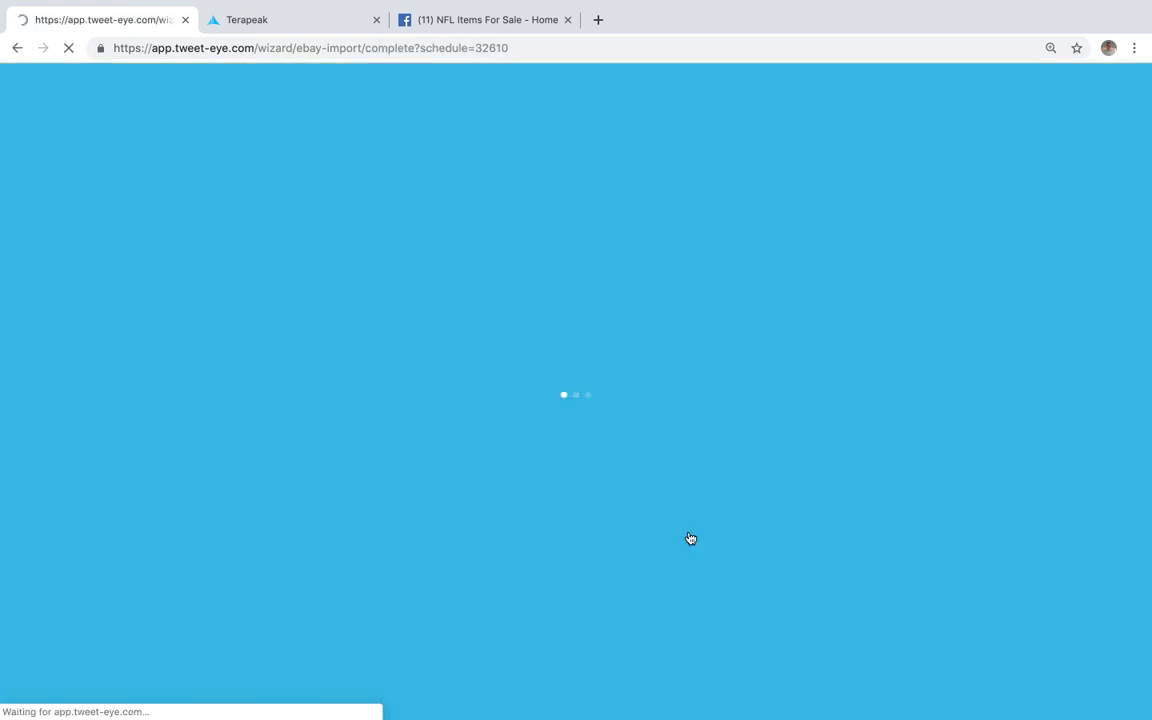
pyautogui.scroll(-3, 690, 538)
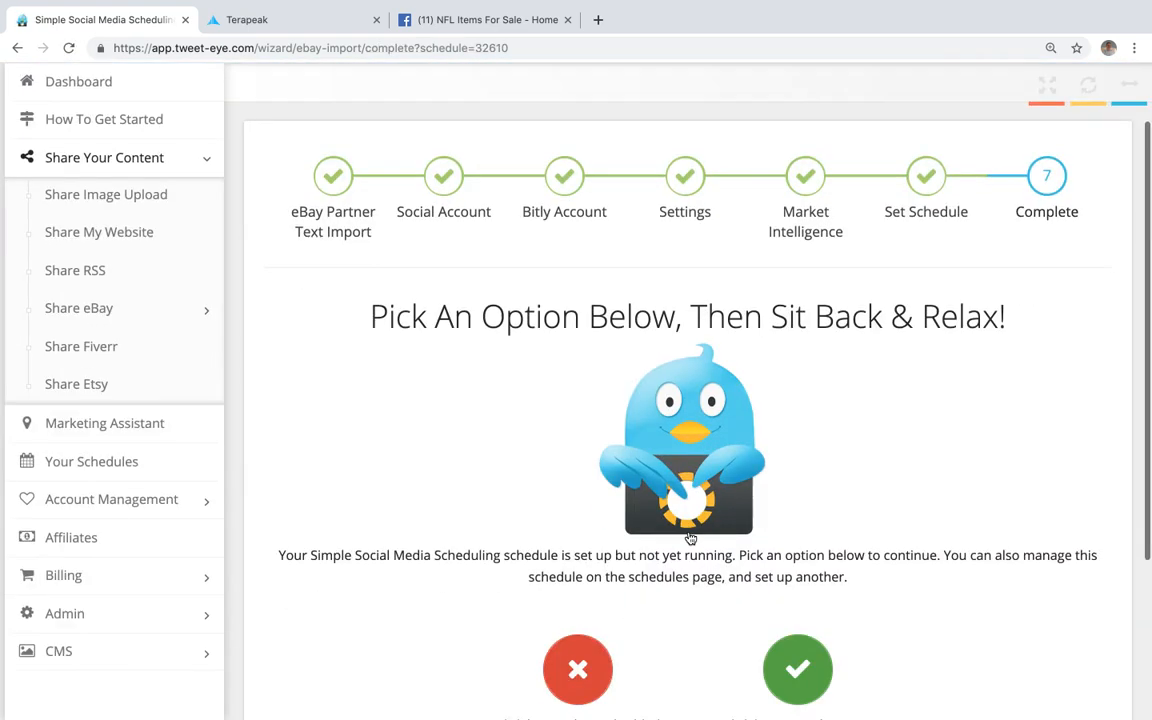
pyautogui.click(808, 445)
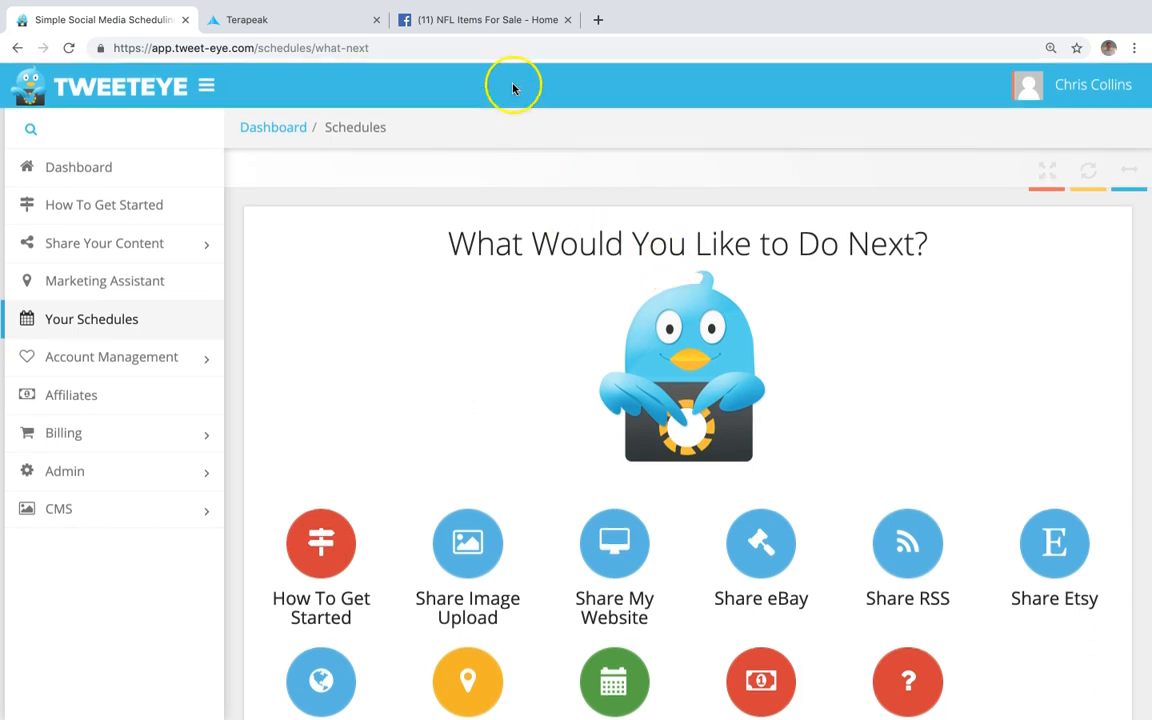
# Step: Switch to the NFL Items For Sale Facebook page and check its Posts section for scheduled posts
pyautogui.click(498, 25)
pyautogui.scroll(-2, 477, 153)
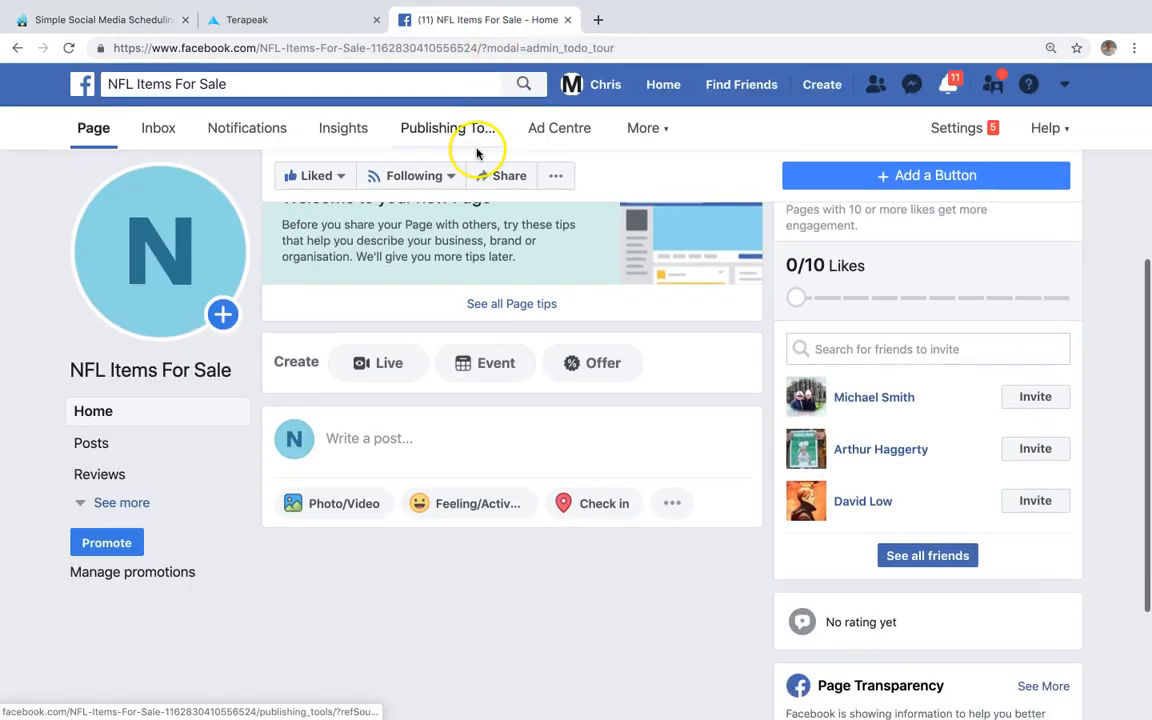
pyautogui.click(89, 444)
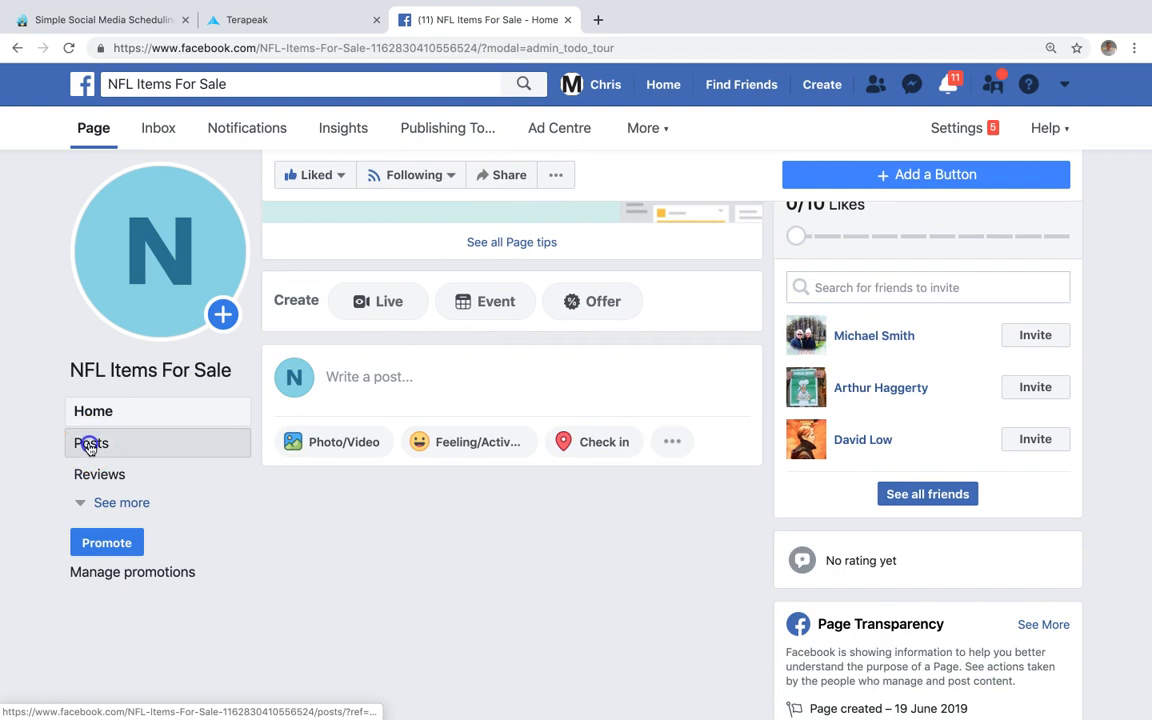
pyautogui.scroll(-3, 370, 447)
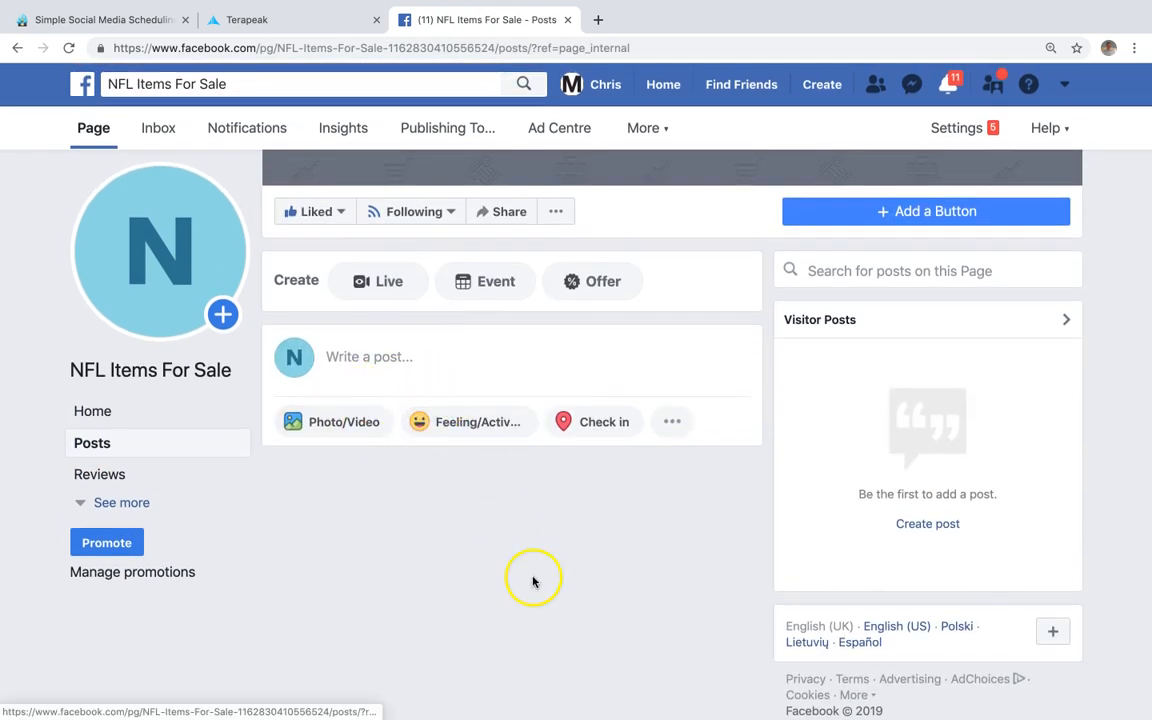
pyautogui.hotkey('ctrl', 'Left')
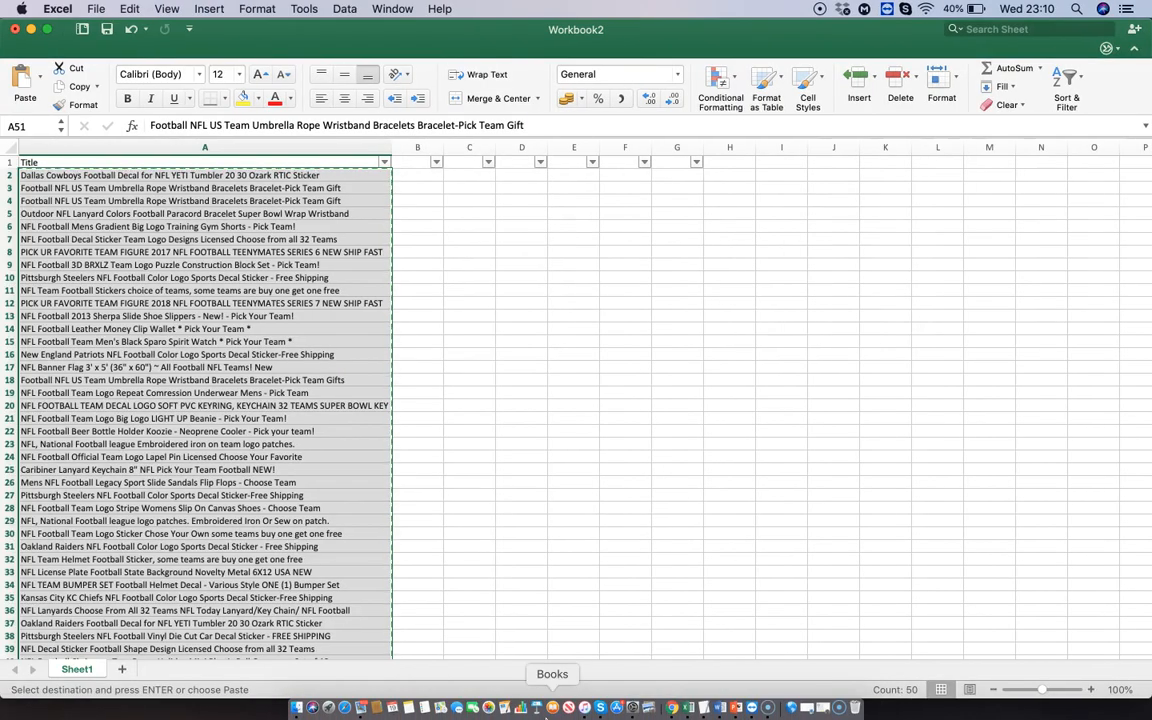
pyautogui.click(772, 710)
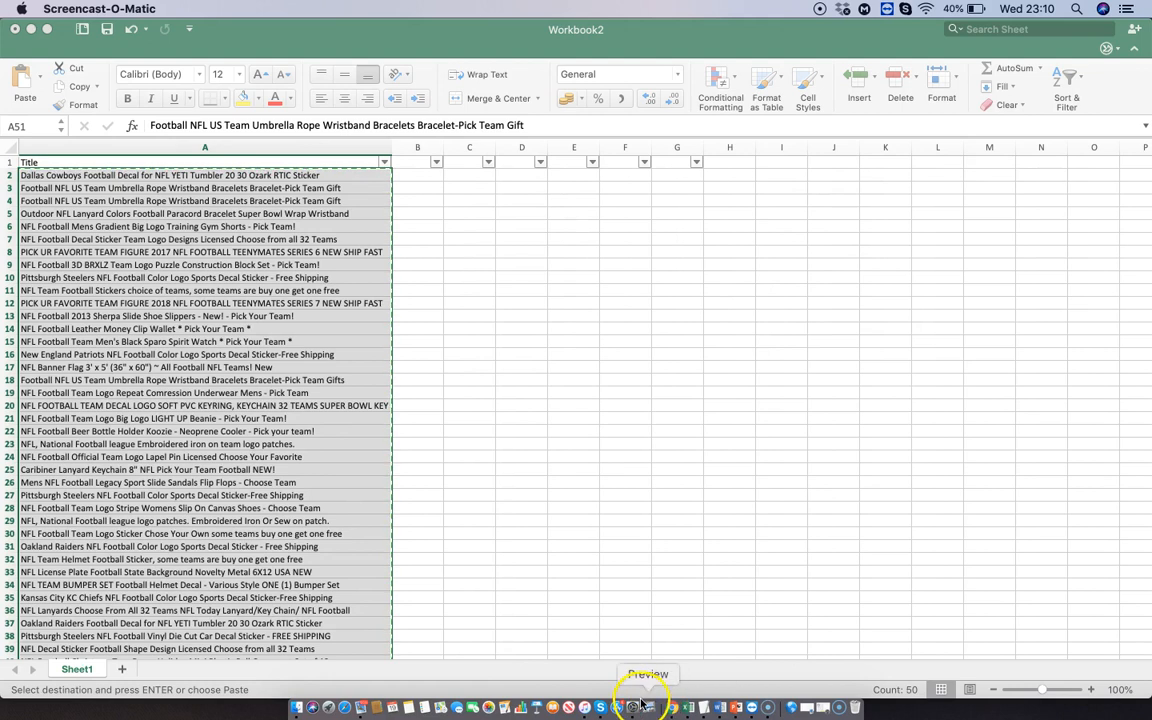